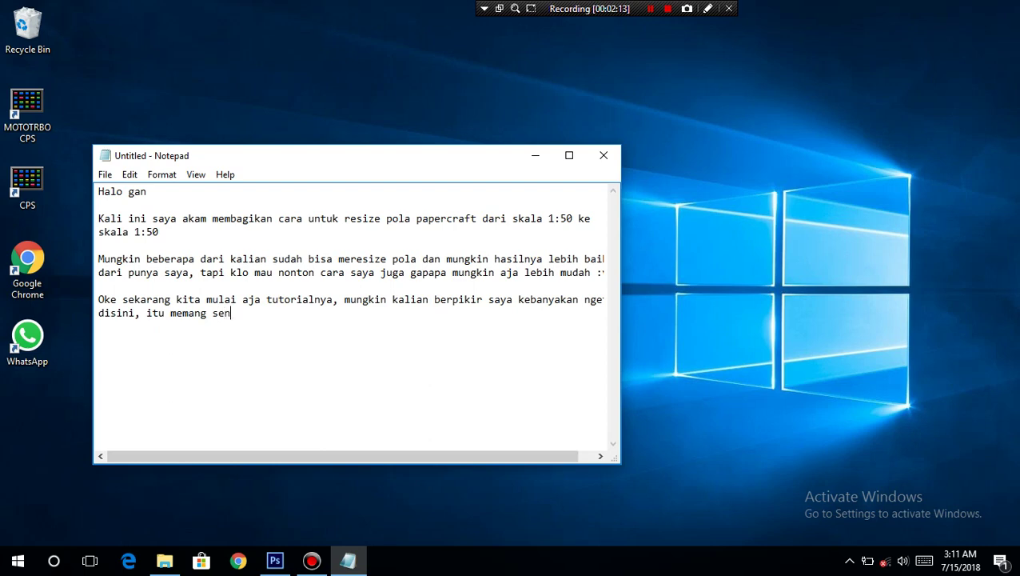
Finish the note with "sengaja :v supaya durasi video lebih lama, da tolong nontonnya jangan di skip dan nonton sampre habis ya gan :v"
{"action": "type", "text": ":v supaya durasi video lebih lama, da "}
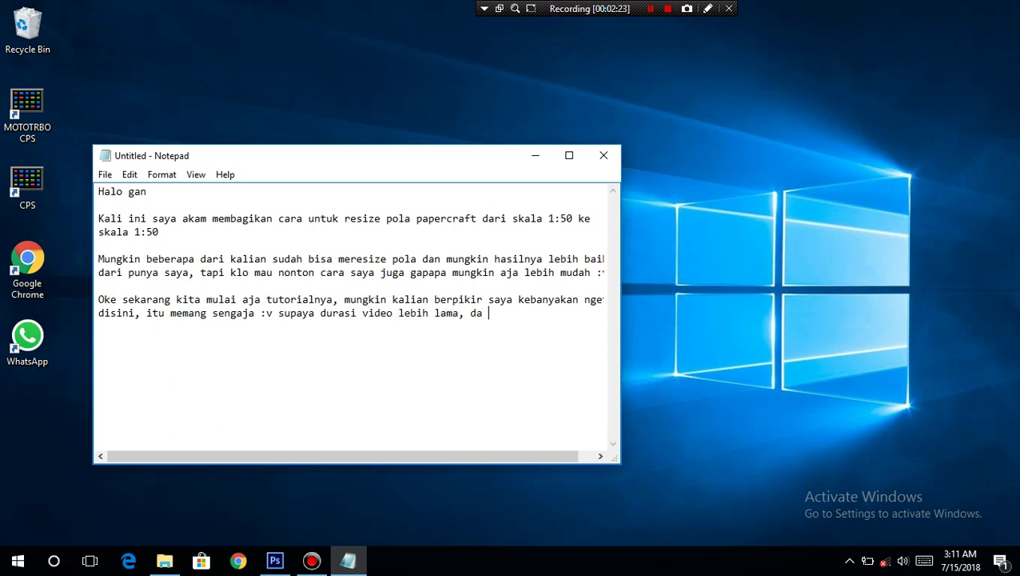
{"action": "type", "text": "tolong nontonnya jangan"}
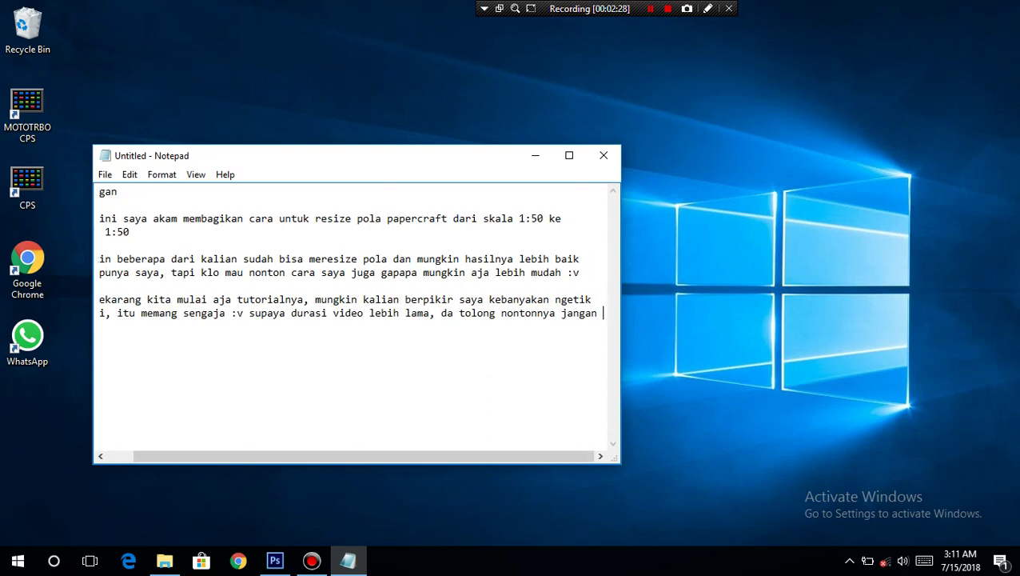
{"action": "key", "text": "Return"}
{"action": "type", "text": "d"}
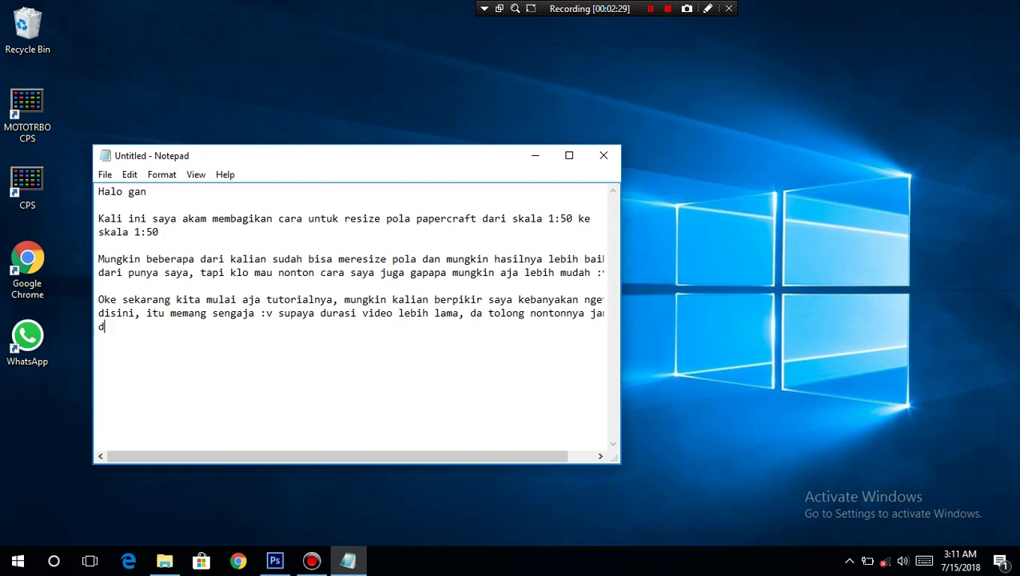
{"action": "type", "text": "i skip dan nonto"}
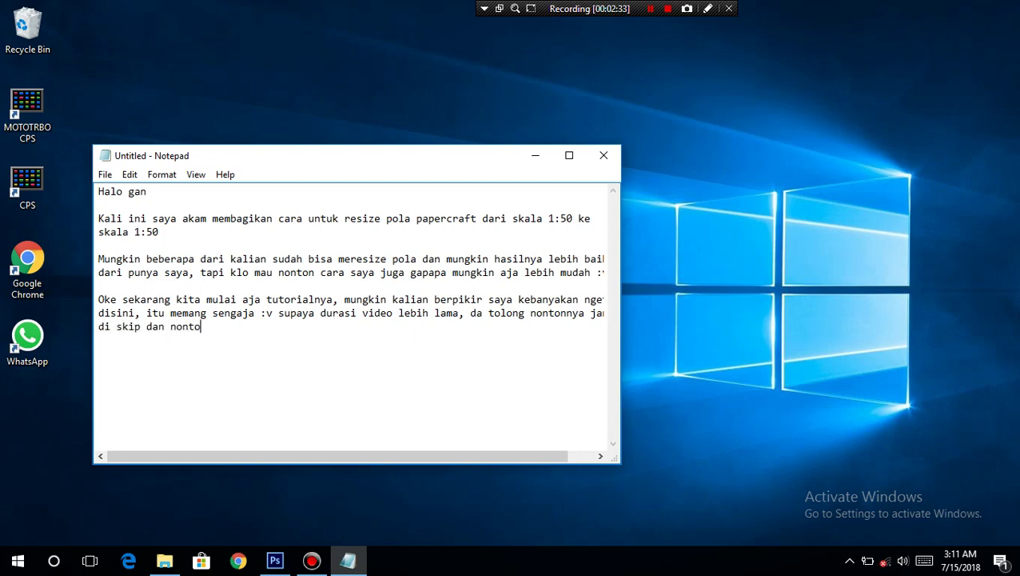
{"action": "type", "text": "n sampre habis ya gan :v"}
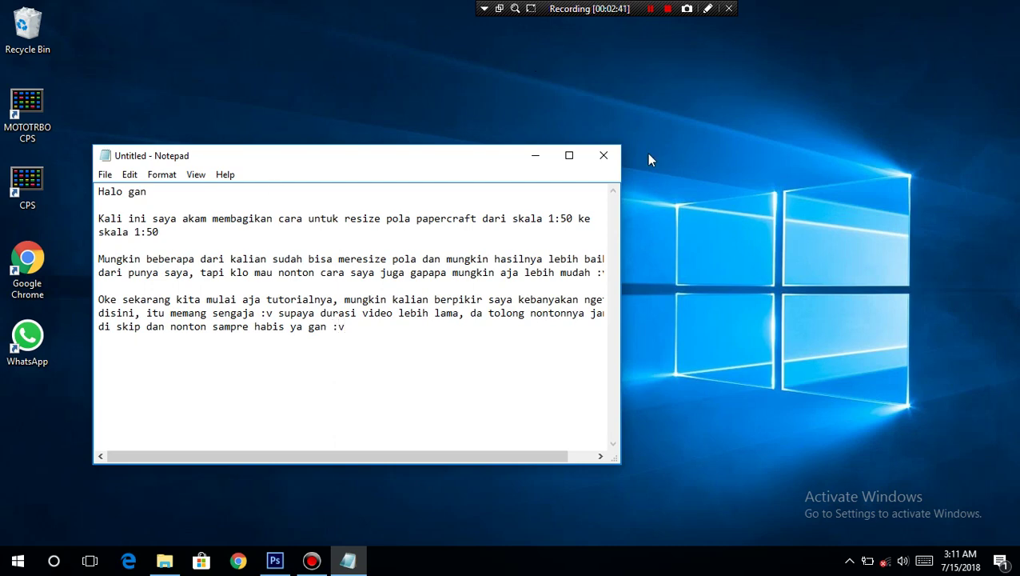
Minimize the Notepad window and switch to Photoshop
{"action": "left_click", "coordinate": [535, 156]}
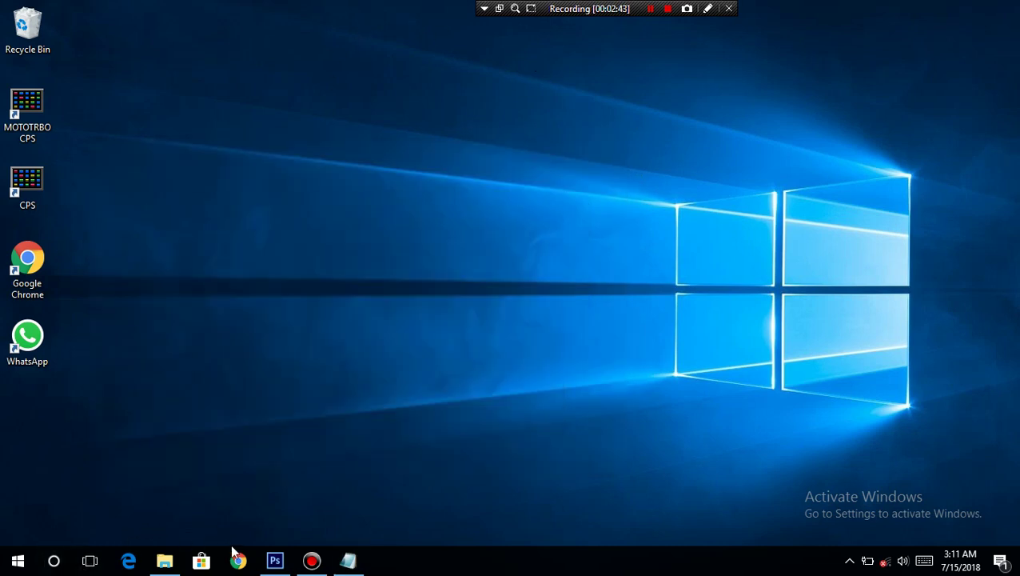
{"action": "left_click", "coordinate": [274, 560]}
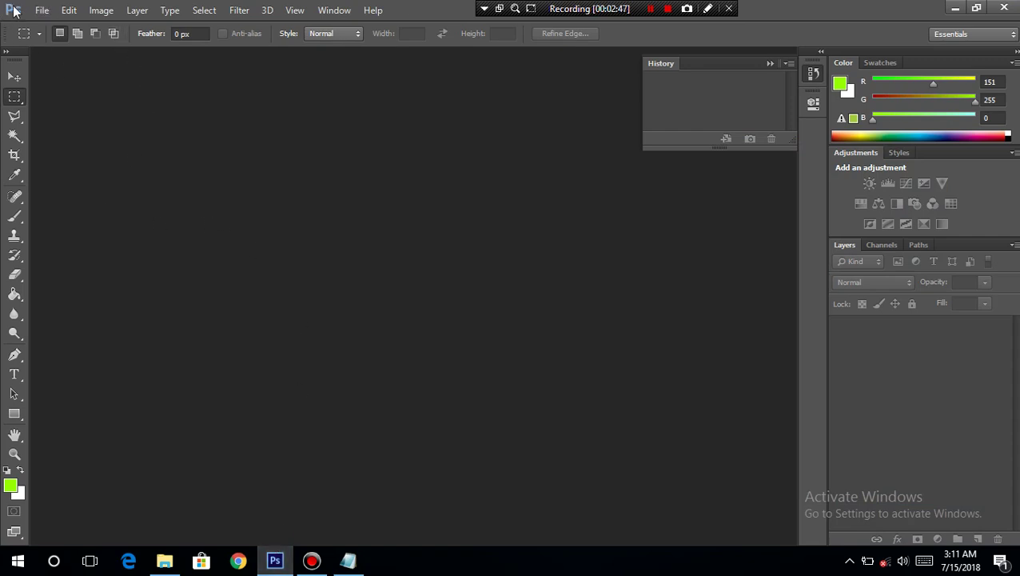
{"action": "left_click", "coordinate": [650, 9]}
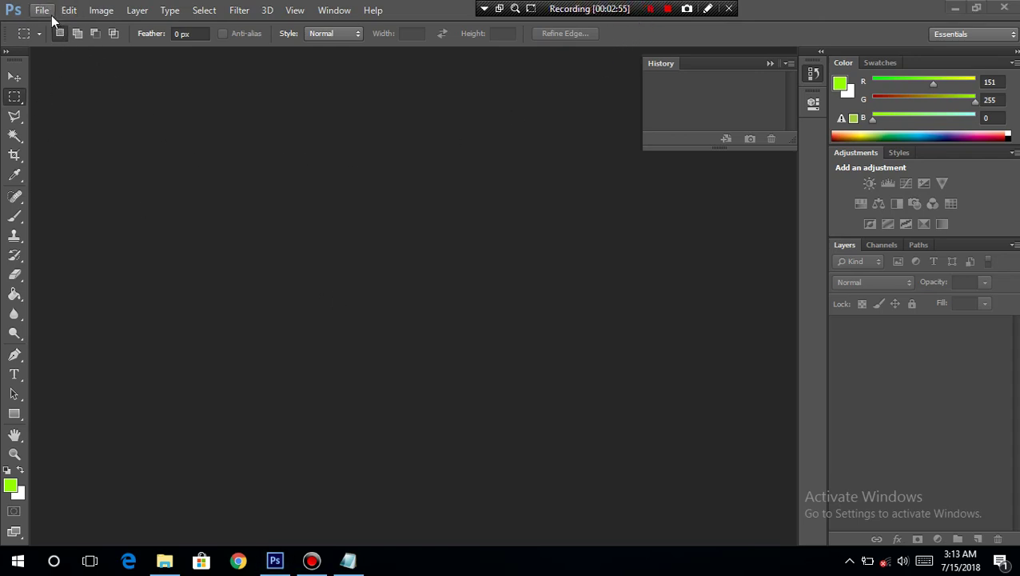
Replace the Notepad text with "Oke pertama pilih dulu pola yang mau di resize, dan dicek ukuran kertas dan resolusinya" and minimize Notepad
{"action": "left_click", "coordinate": [349, 561]}
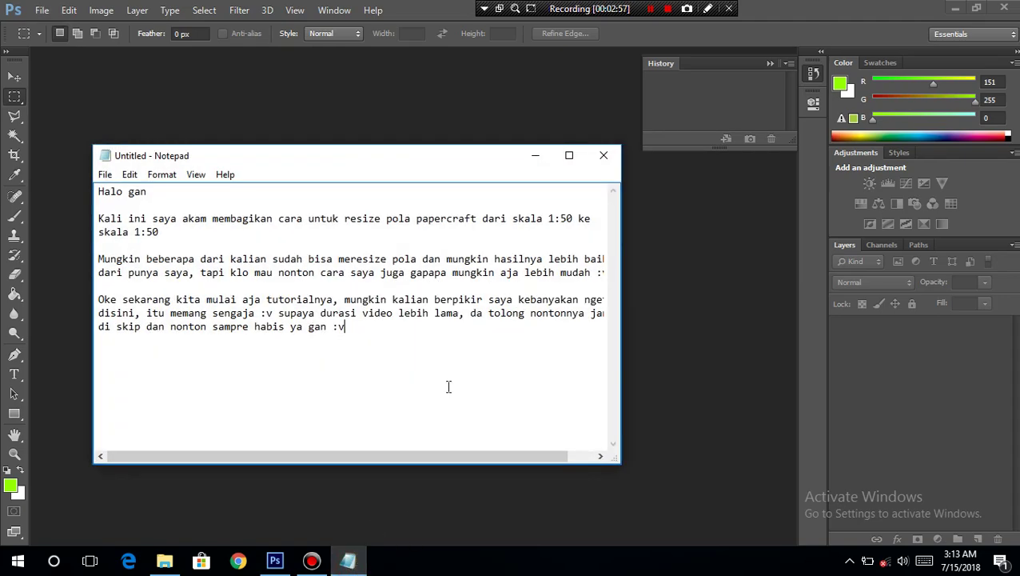
{"action": "key", "text": "ctrl+a"}
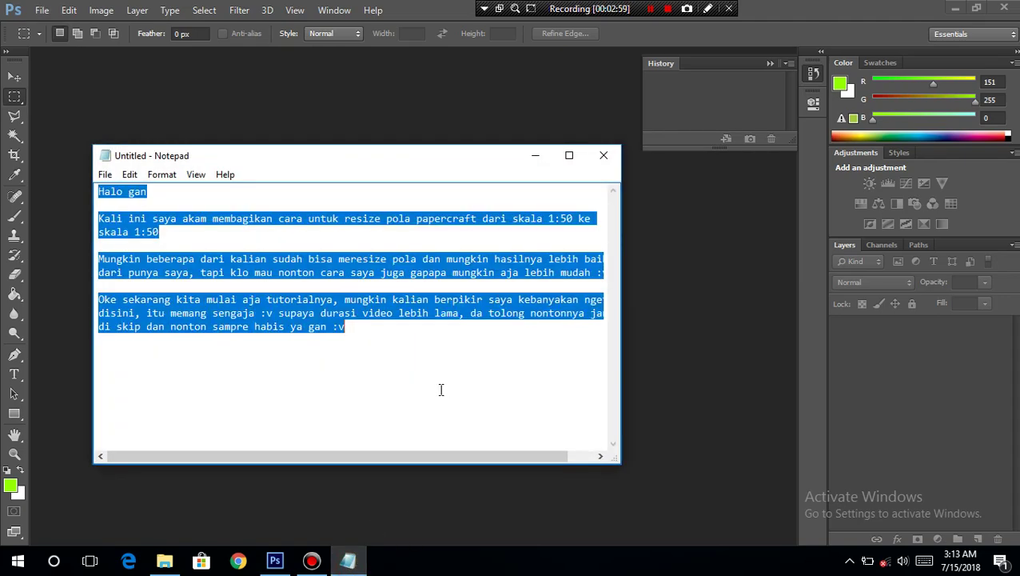
{"action": "key", "text": "BackSpace"}
{"action": "type", "text": "Oke pe"}
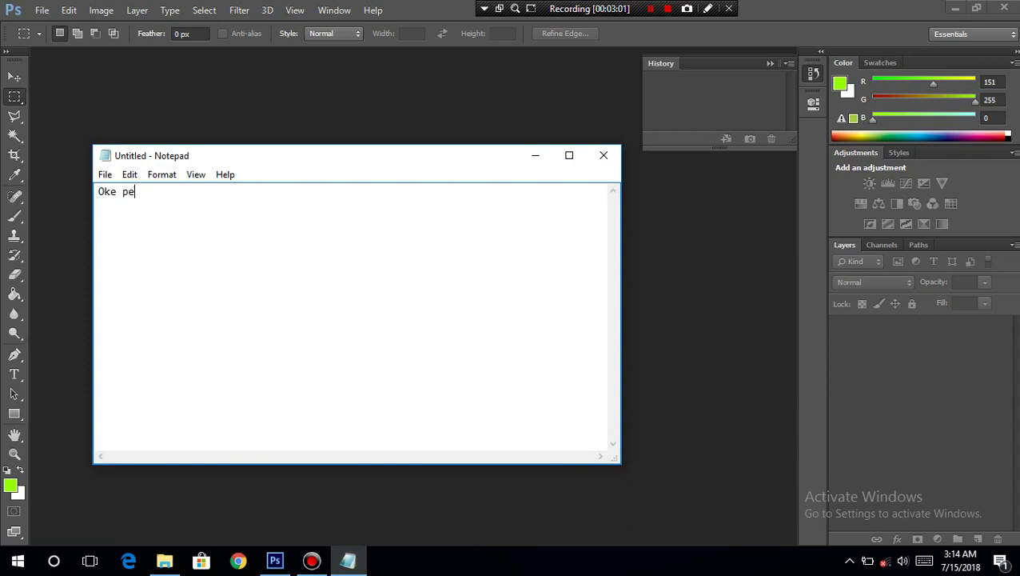
{"action": "type", "text": "rtama pilih dulu pola y"}
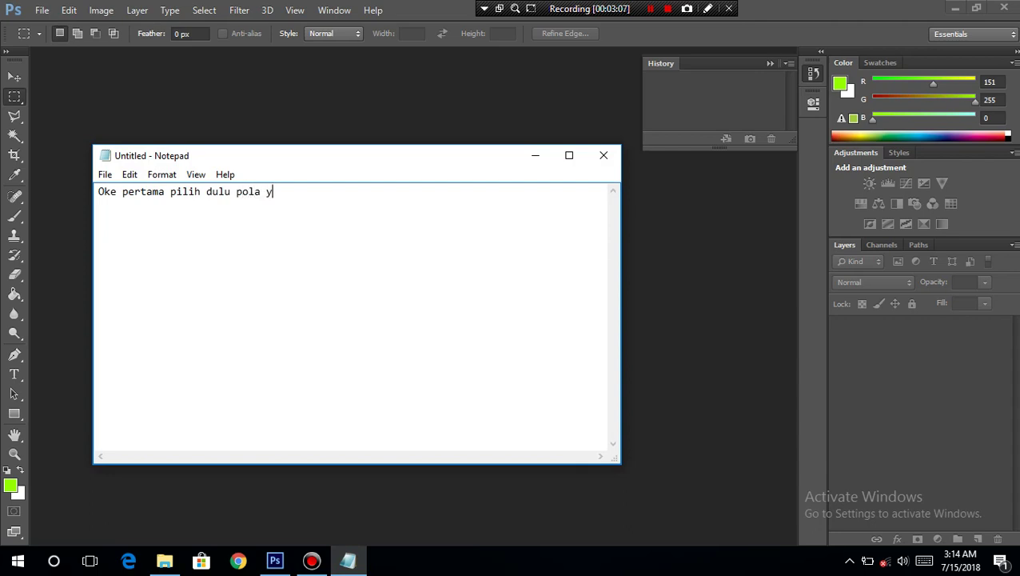
{"action": "type", "text": "ang mau di resize, dan dice"}
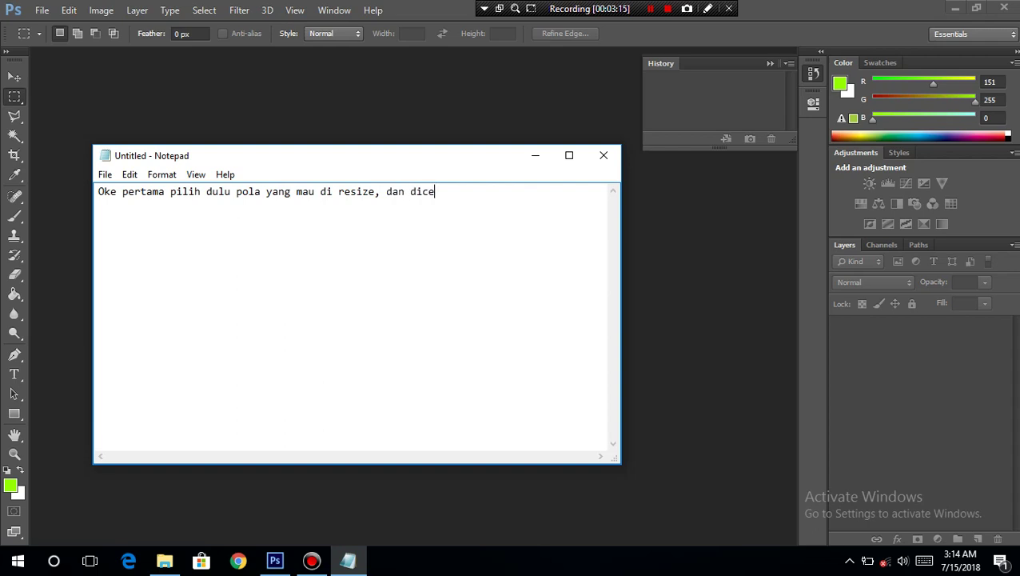
{"action": "type", "text": "k ukuran kertas d"}
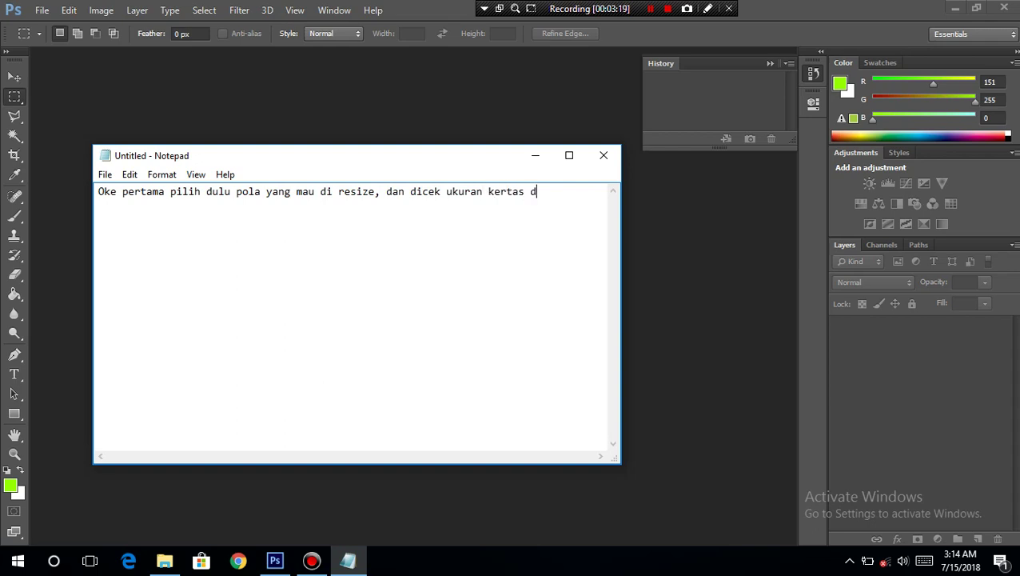
{"action": "type", "text": "an resolusinya"}
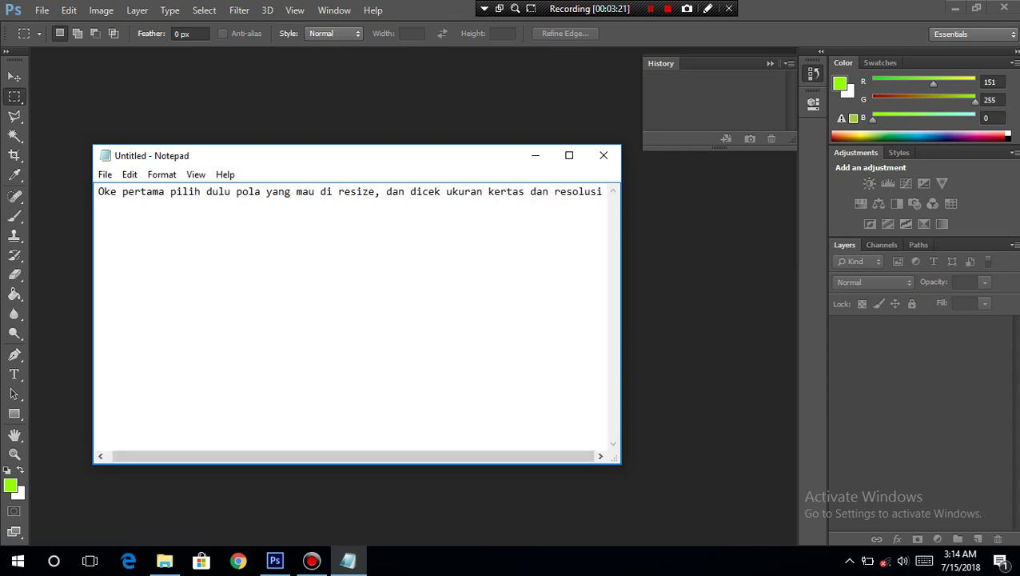
{"action": "left_click", "coordinate": [535, 154]}
Start opening an image in Photoshop and browse to the papercraft folder on USB Drive (E:)
{"action": "left_click", "coordinate": [46, 10]}
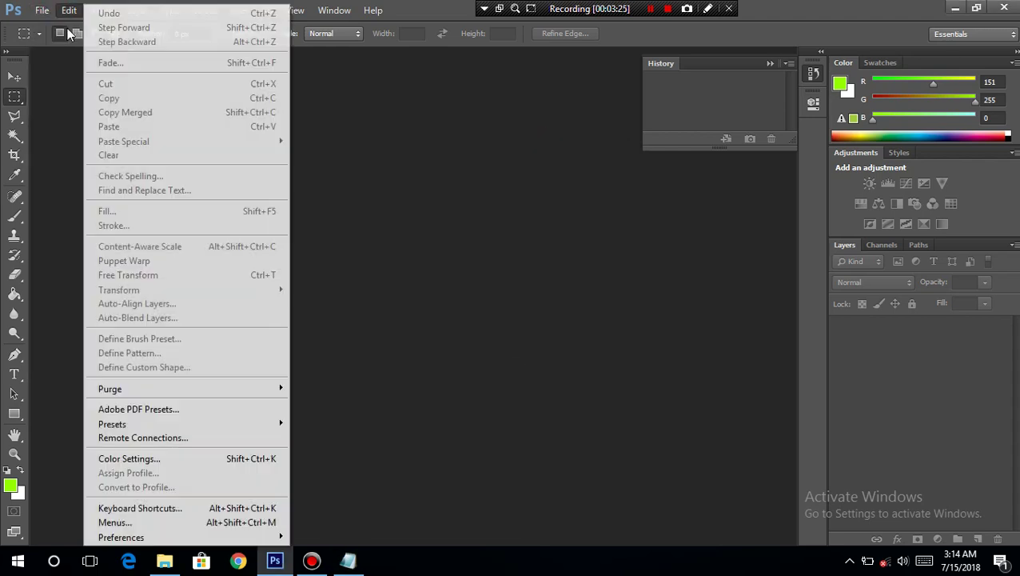
{"action": "left_click", "coordinate": [58, 41]}
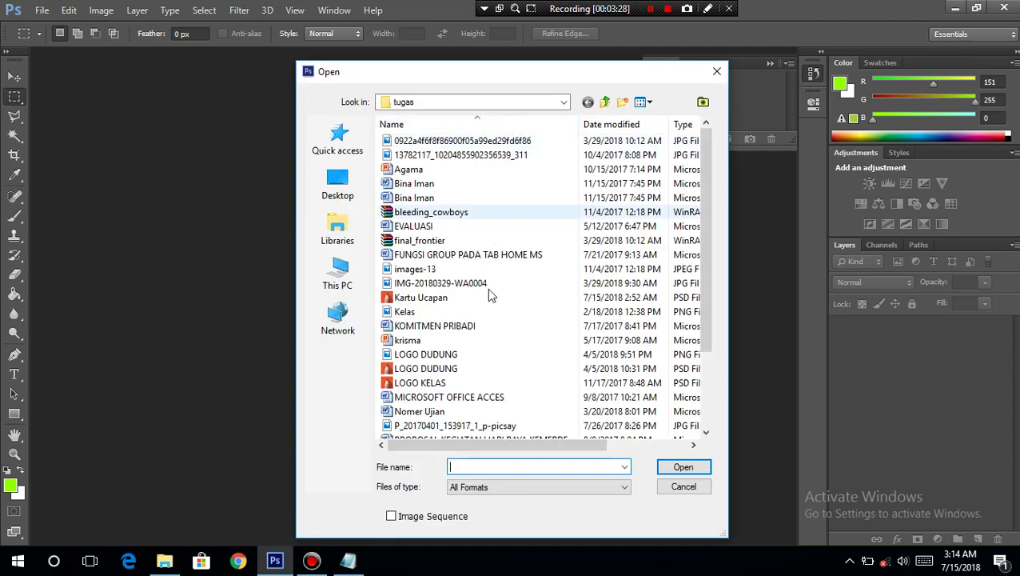
{"action": "left_click", "coordinate": [480, 357]}
{"action": "key", "text": "BackSpace"}
{"action": "key", "text": "Up"}
{"action": "key", "text": "Up"}
{"action": "key", "text": "Up"}
{"action": "key", "text": "Up"}
{"action": "key", "text": "Up"}
{"action": "key", "text": "Up"}
{"action": "key", "text": "Up"}
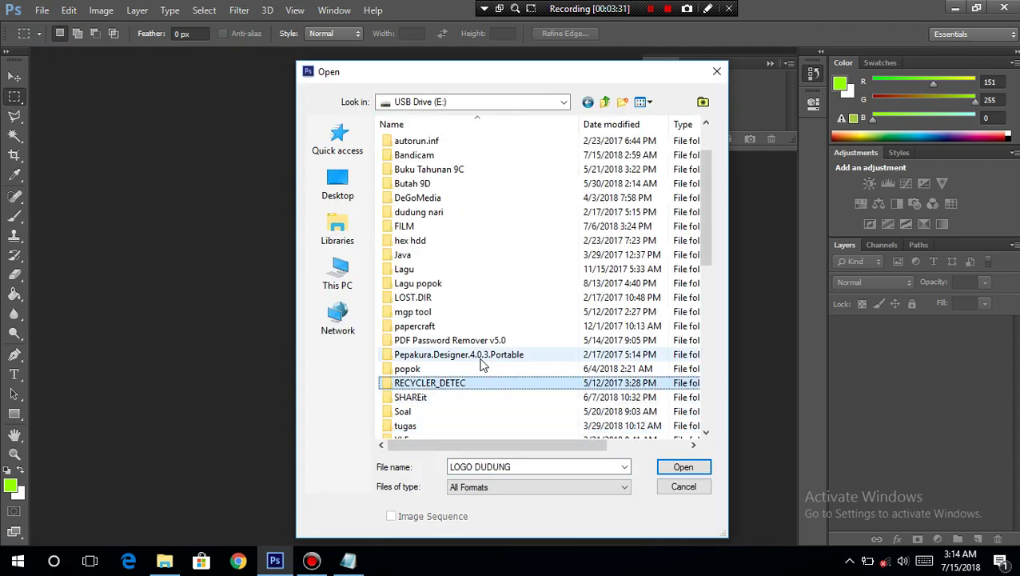
{"action": "key", "text": "Return"}
Open the JPG pattern "Hr 26 New Livery" from the bus folder
{"action": "key", "text": "Down"}
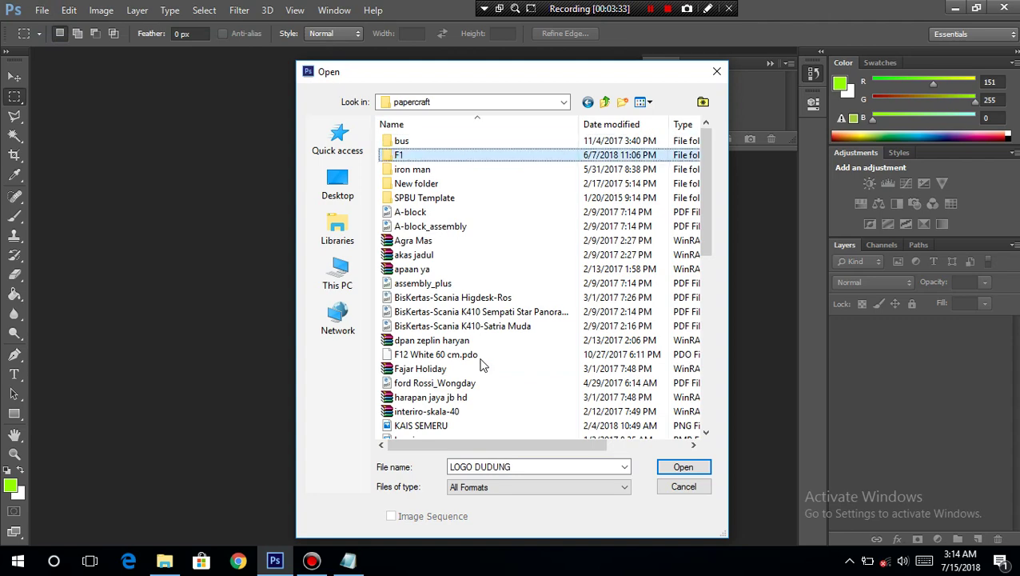
{"action": "key", "text": "Return"}
{"action": "key", "text": "Down"}
{"action": "key", "text": "Down"}
{"action": "key", "text": "Down"}
{"action": "key", "text": "Down"}
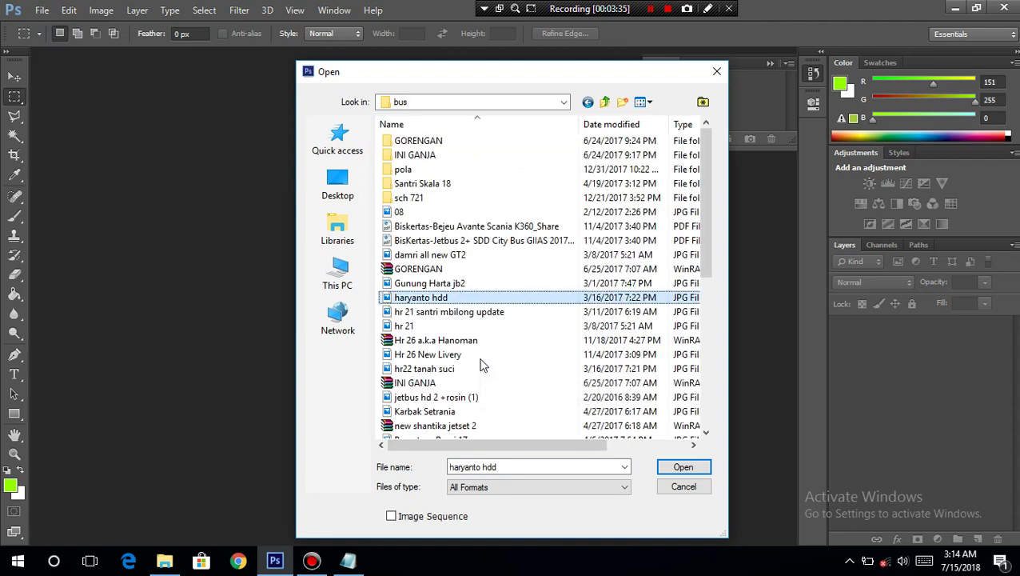
{"action": "key", "text": "Down"}
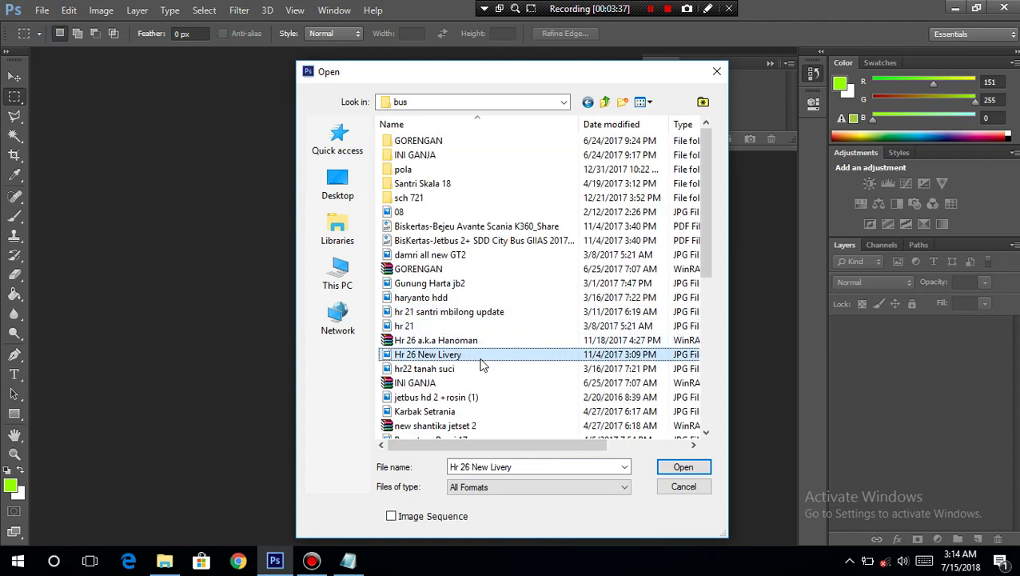
{"action": "key", "text": "Return"}
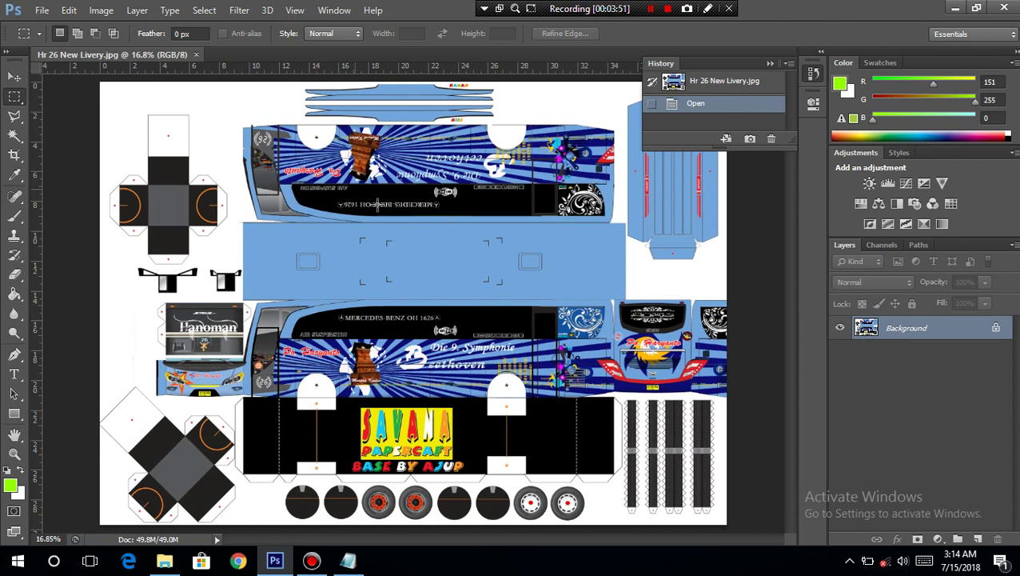
Check the pattern's document size and resolution in Image Size without changing them
{"action": "key", "text": "ctrl+alt+i"}
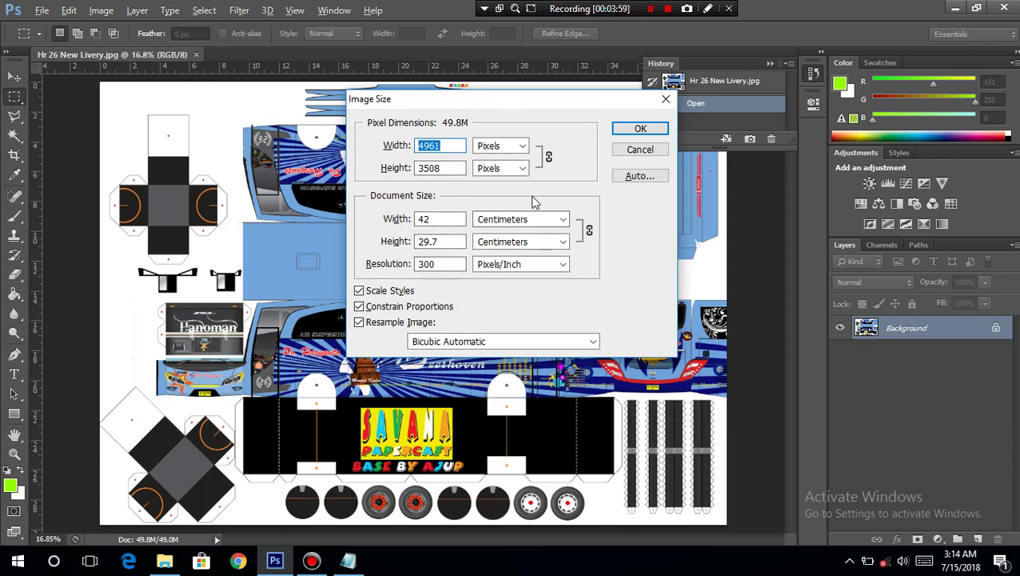
{"action": "left_click", "coordinate": [654, 152]}
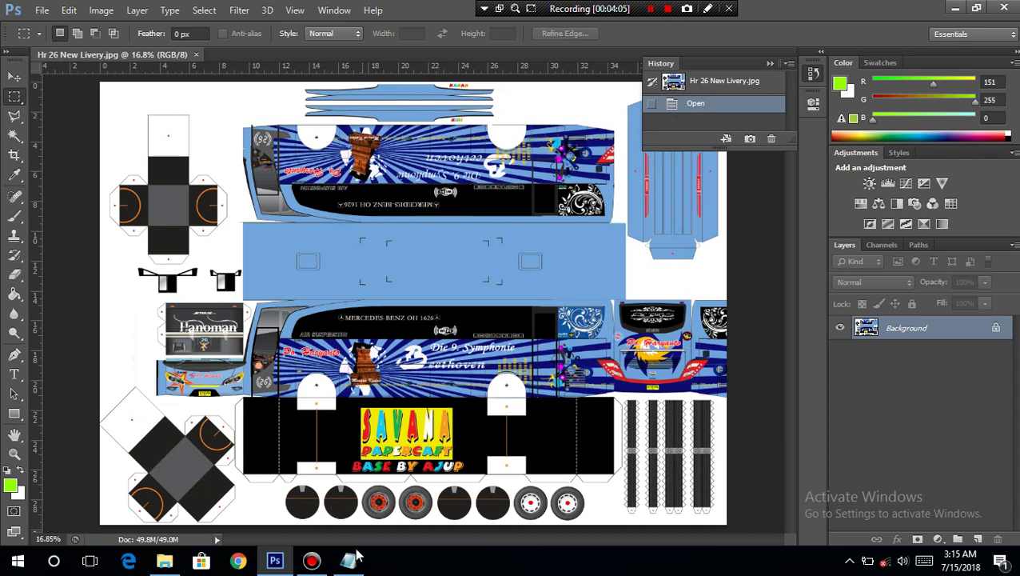
Switch to Notepad and clear all of its existing text
{"action": "left_click", "coordinate": [348, 560]}
{"action": "key", "text": "ctrl+a"}
{"action": "key", "text": "BackSpace"}
{"action": "type", "text": "Setelah"}
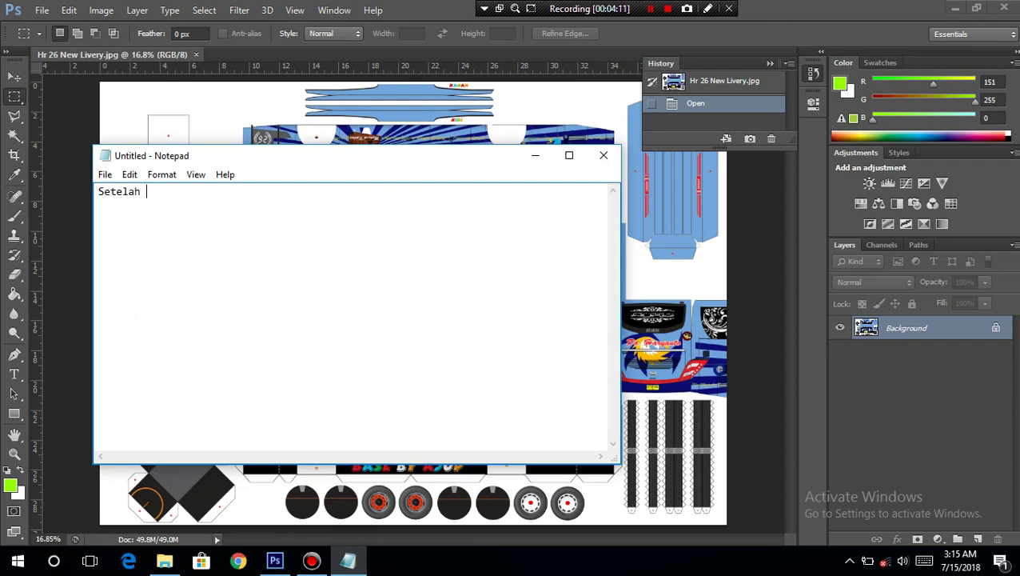
{"action": "type", "text": " itu, buat file baru"}
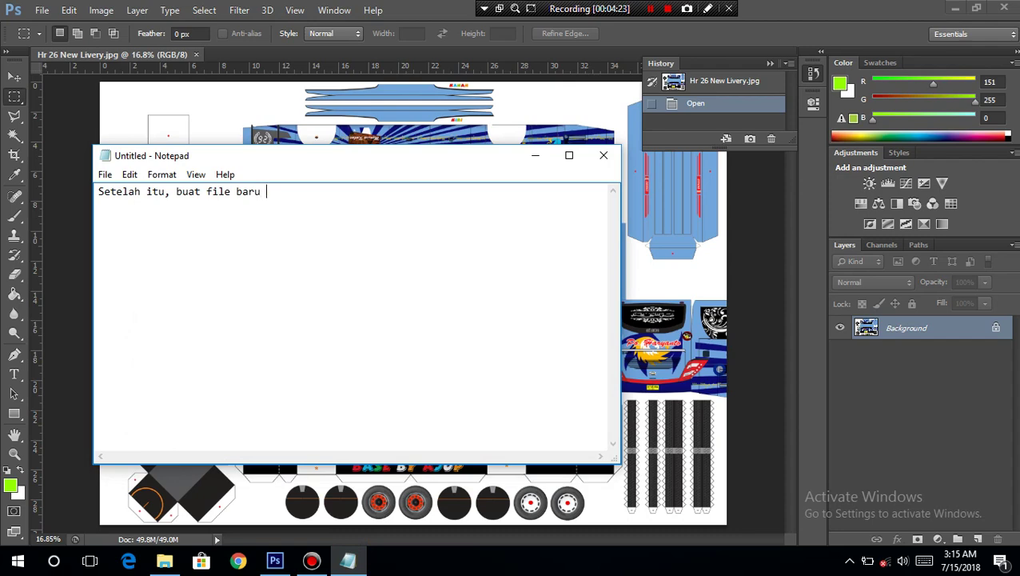
{"action": "key", "text": "BackSpace"}
{"action": "key", "text": "BackSpace"}
{"action": "key", "text": "BackSpace"}
{"action": "key", "text": "BackSpace"}
{"action": "key", "text": "BackSpace"}
{"action": "key", "text": "BackSpace"}
{"action": "key", "text": "BackSpace"}
{"action": "key", "text": "BackSpace"}
{"action": "key", "text": "BackSpace"}
{"action": "key", "text": "BackSpace"}
{"action": "key", "text": "BackSpace"}
{"action": "key", "text": "BackSpace"}
{"action": "key", "text": "BackSpace"}
{"action": "key", "text": "BackSpace"}
{"action": "key", "text": "BackSpace"}
{"action": "key", "text": "BackSpace"}
{"action": "key", "text": "BackSpace"}
{"action": "key", "text": "BackSpace"}
{"action": "key", "text": "BackSpace"}
{"action": "key", "text": "BackSpace"}
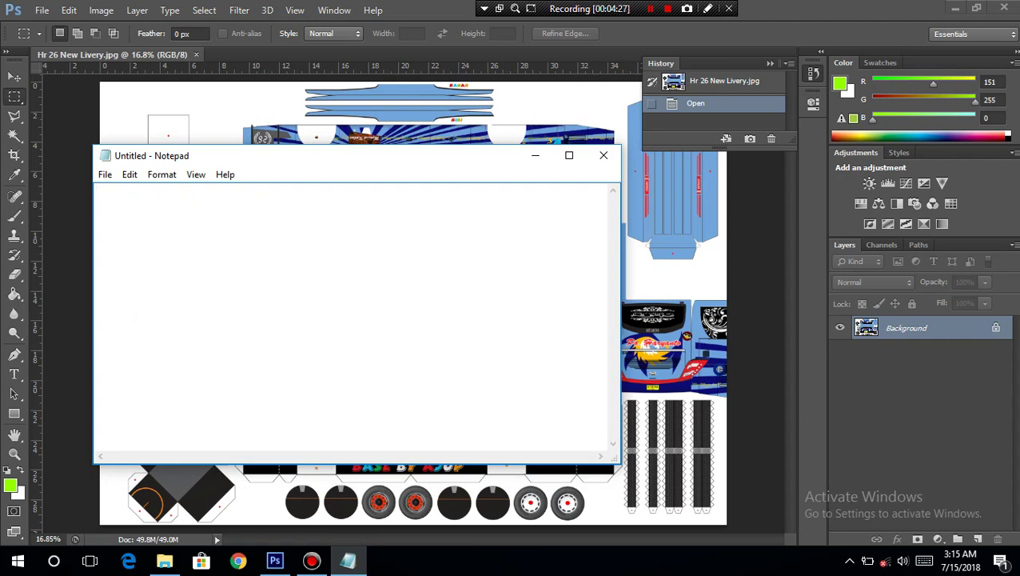
Write the note "Perlu diingat, resolusi gambar diganti jadi 300 kalo resolusinya bukan 300," in Notepad
{"action": "type", "text": "Perlu diingat, resolusi gambar diganti jadi 300 kalo bel"}
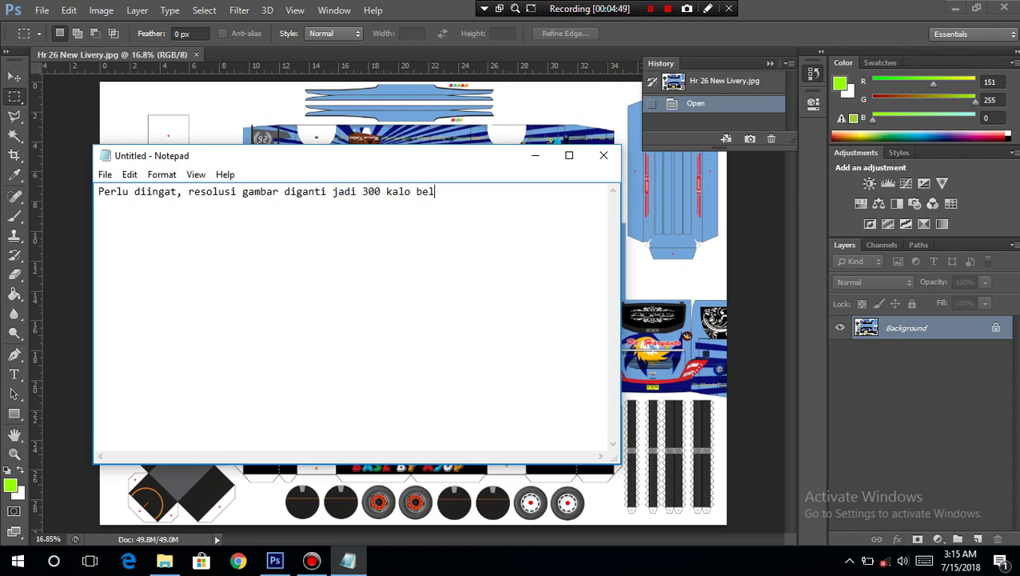
{"action": "key", "text": "BackSpace"}
{"action": "key", "text": "BackSpace"}
{"action": "key", "text": "BackSpace"}
{"action": "type", "text": "resolusinya bukan"}
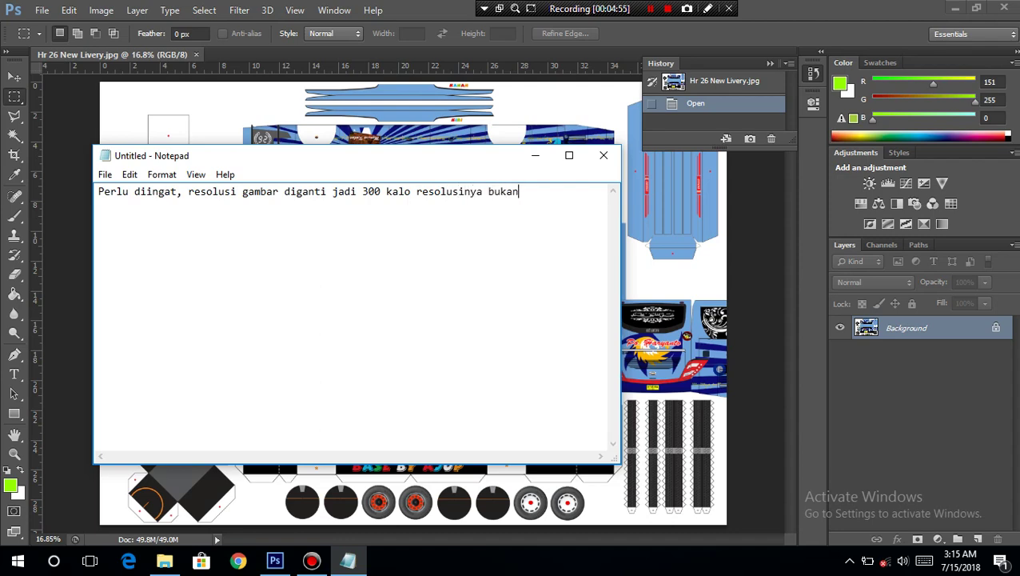
{"action": "type", "text": " 300,\\"}
Add a second line reading "Kalo resolusinya bukan 300, caranya agak beda dan saya ga tau caranya :v"
{"action": "key", "text": "Return"}
{"action": "type", "text": "Kalo resolusinya bukan "}
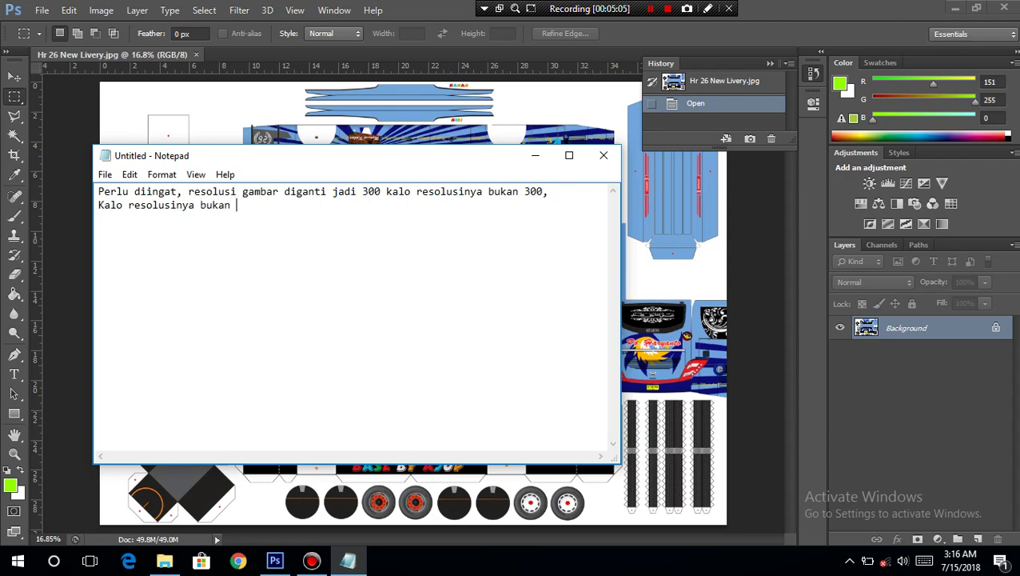
{"action": "type", "text": "300, caranya agak be"}
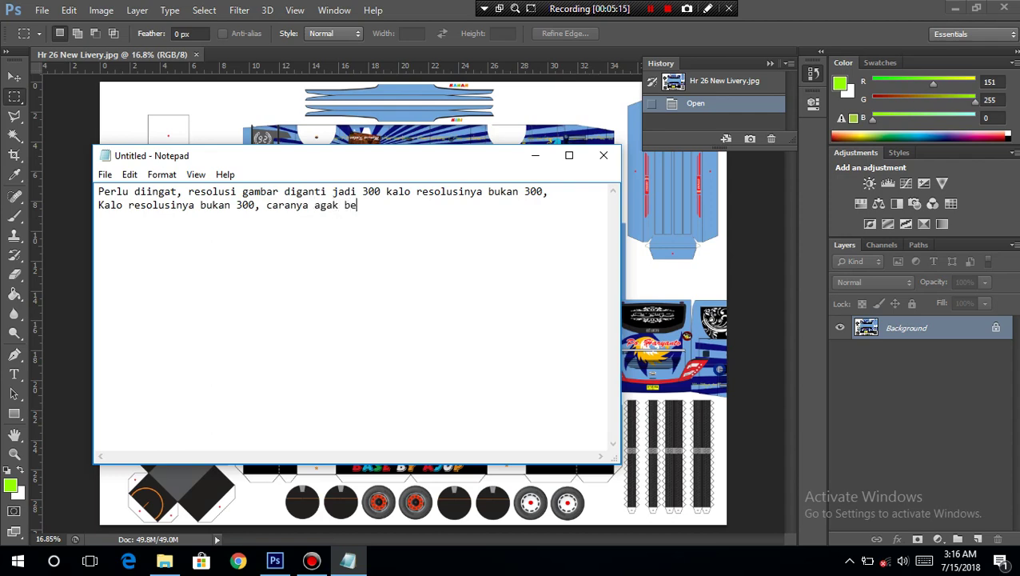
{"action": "type", "text": "da dan saya ga tau"}
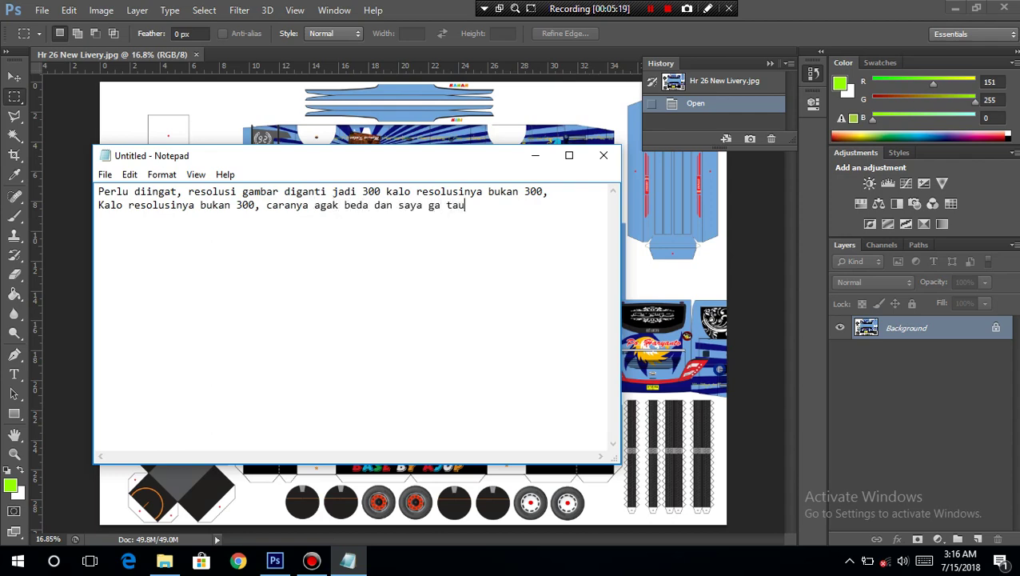
{"action": "type", "text": " caranya :v"}
Replace the Notepad text with "Setelah udah diliat resolusi sama ukuran kertas"
{"action": "key", "text": "ctrl+a"}
{"action": "key", "text": "BackSpace"}
{"action": "type", "text": "Seelah"}
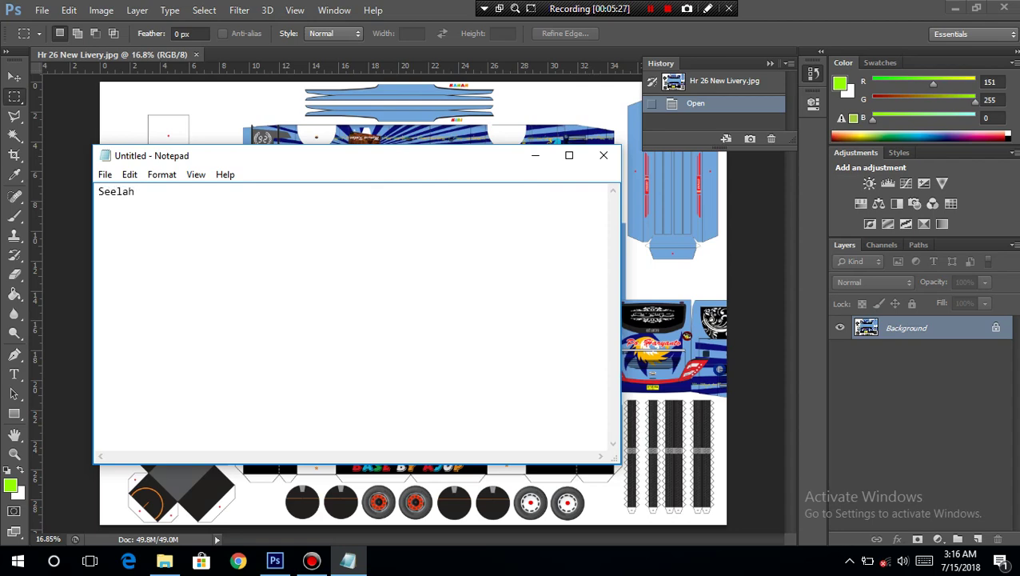
{"action": "key", "text": "BackSpace"}
{"action": "key", "text": "BackSpace"}
{"action": "key", "text": "BackSpace"}
{"action": "key", "text": "BackSpace"}
{"action": "type", "text": "telah udah dil"}
{"action": "type", "text": "iat"}
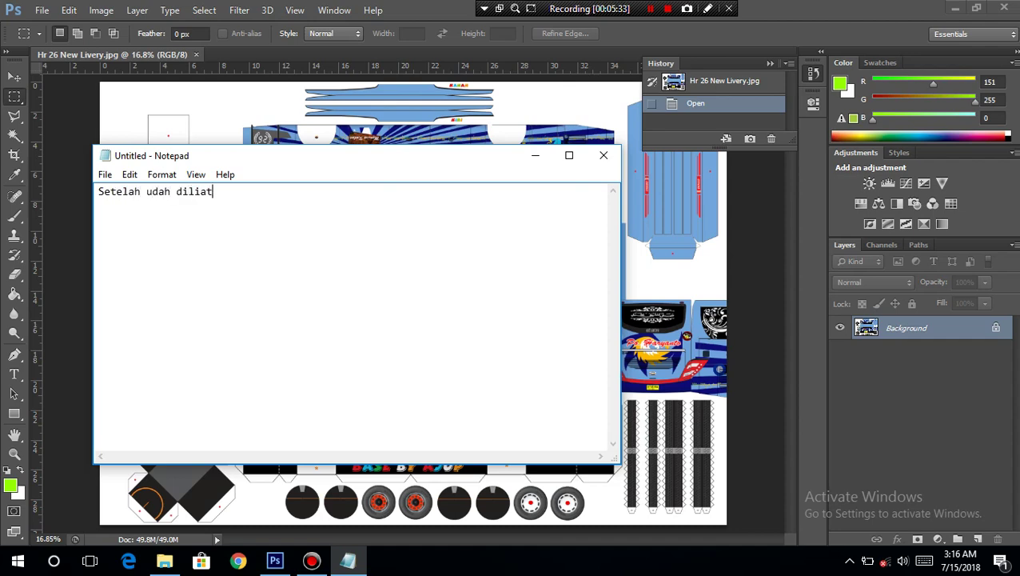
{"action": "type", "text": " resolusi sama ukuran kertas"}
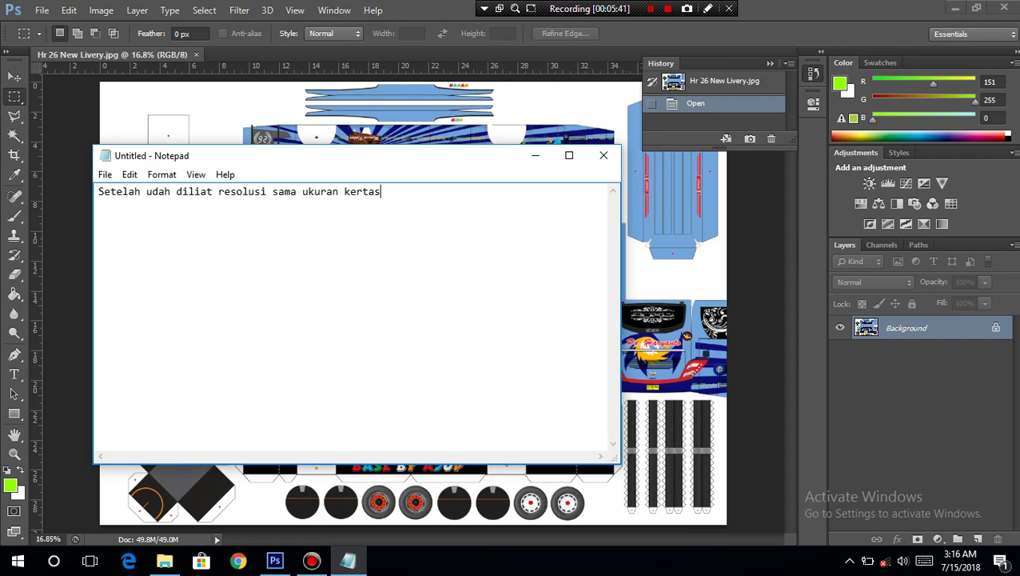
Continue the note with ", buat file baru pake ukuran kertas yang sama, tapi resolusi dibikin 125"
{"action": "type", "text": ", buat file bar"}
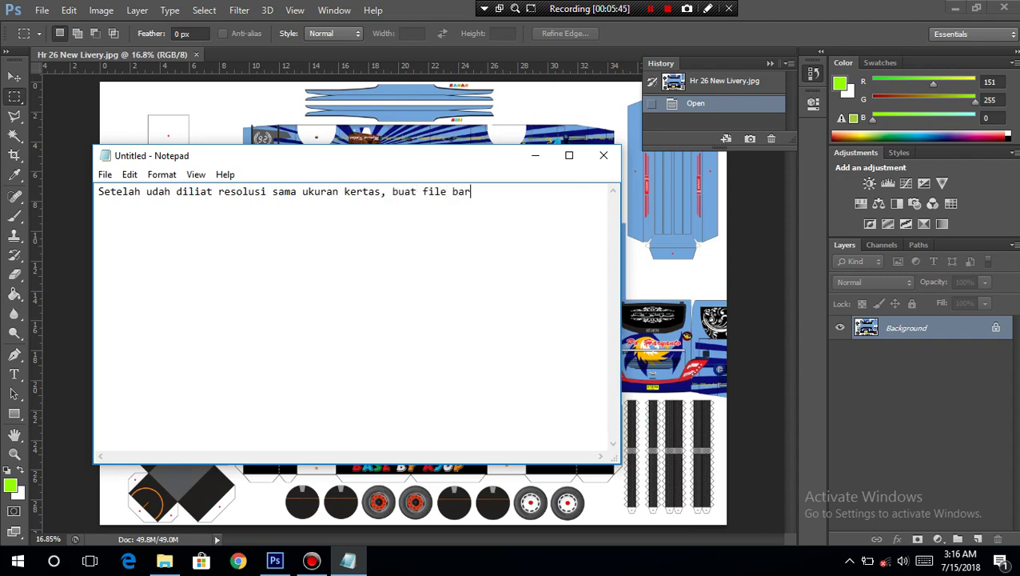
{"action": "type", "text": "u pake ukuran ke"}
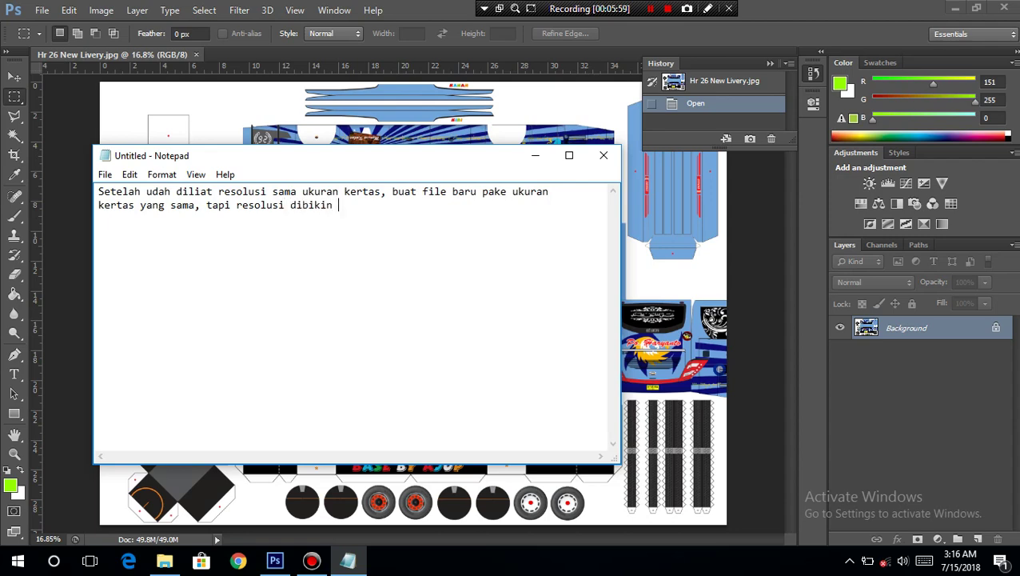
{"action": "type", "text": "5"}
Switch to Photoshop and create a new document 42 cm wide and 29.7 cm high at 125 pixels/inch
{"action": "left_click", "coordinate": [537, 157]}
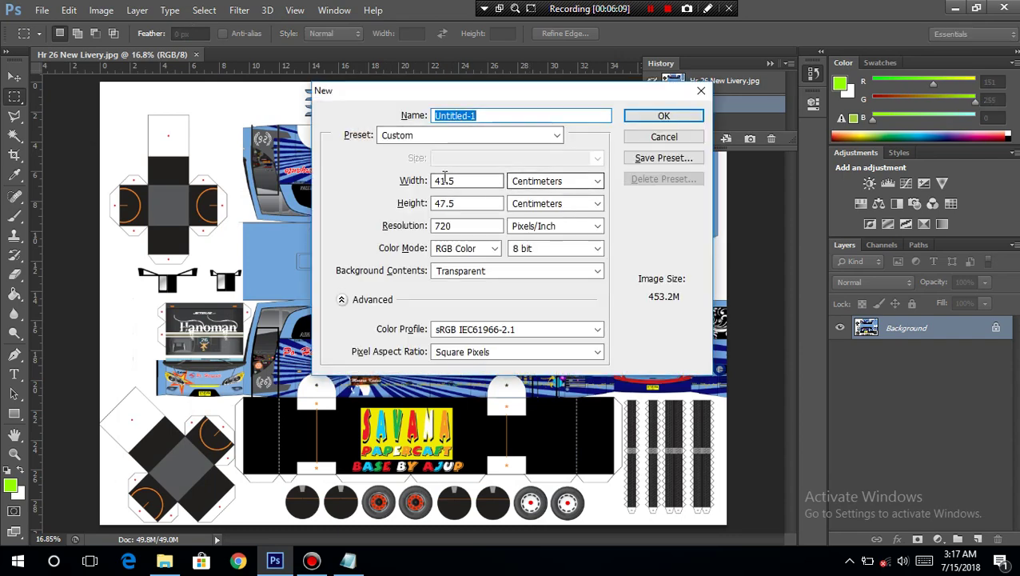
{"action": "left_click", "coordinate": [451, 181]}
{"action": "left_click_drag", "start_coordinate": [486, 185], "coordinate": [393, 183]}
{"action": "type", "text": "42"}
{"action": "key", "text": "Tab"}
{"action": "key", "text": "Tab"}
{"action": "type", "text": "29"}
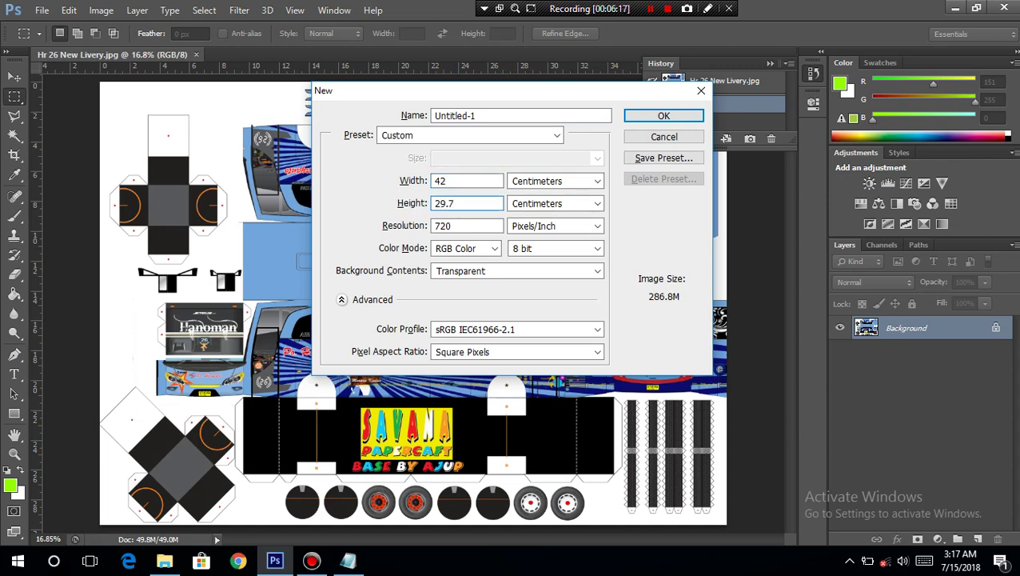
{"action": "left_click_drag", "start_coordinate": [439, 226], "coordinate": [379, 227]}
{"action": "type", "text": "125"}
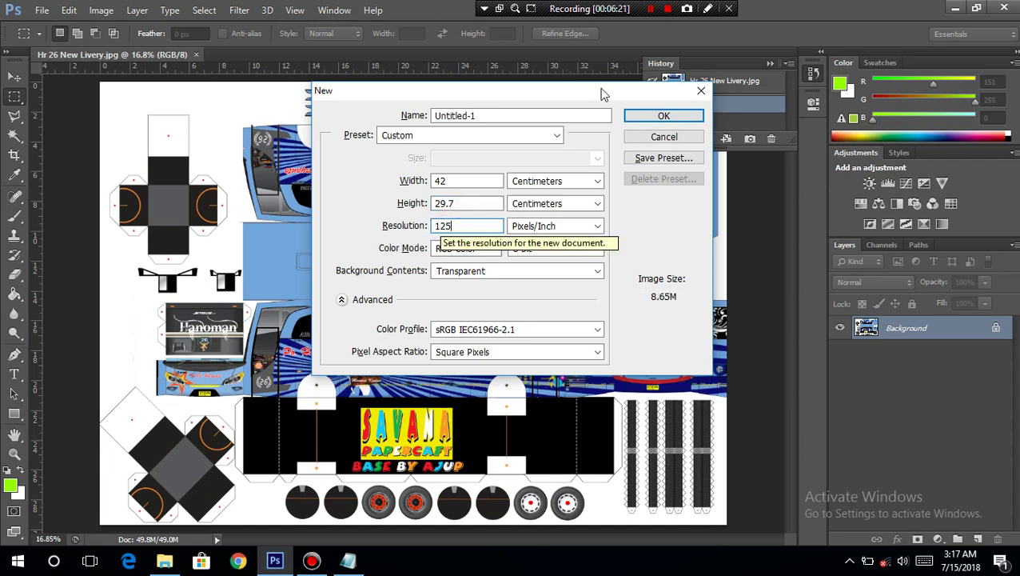
{"action": "left_click", "coordinate": [640, 117]}
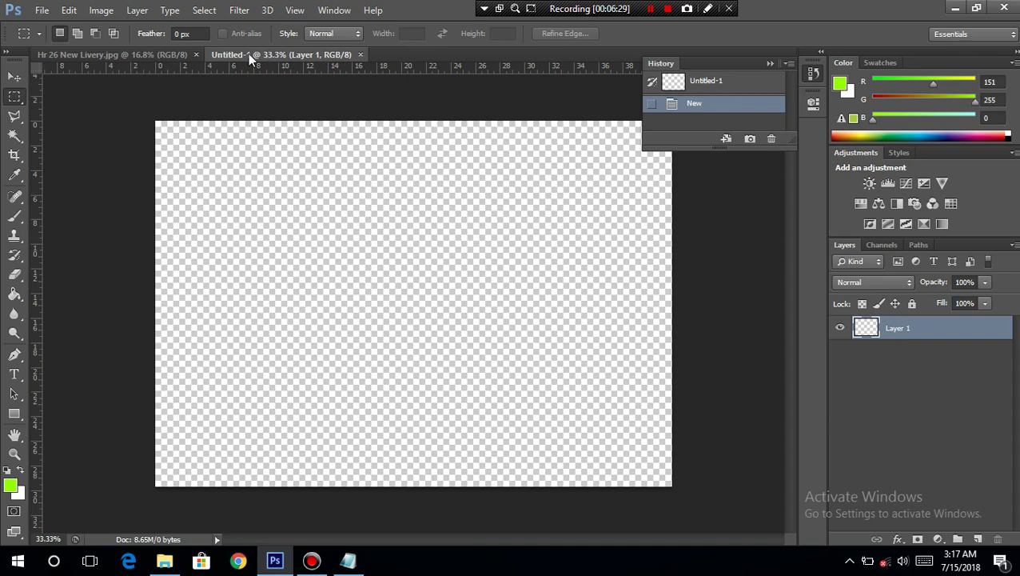
Return to the bus pattern file, then replace the Notepad text with "Kalo udah buat file barunya, tinggal crop lalu copy part-partnya"
{"action": "left_click", "coordinate": [163, 54]}
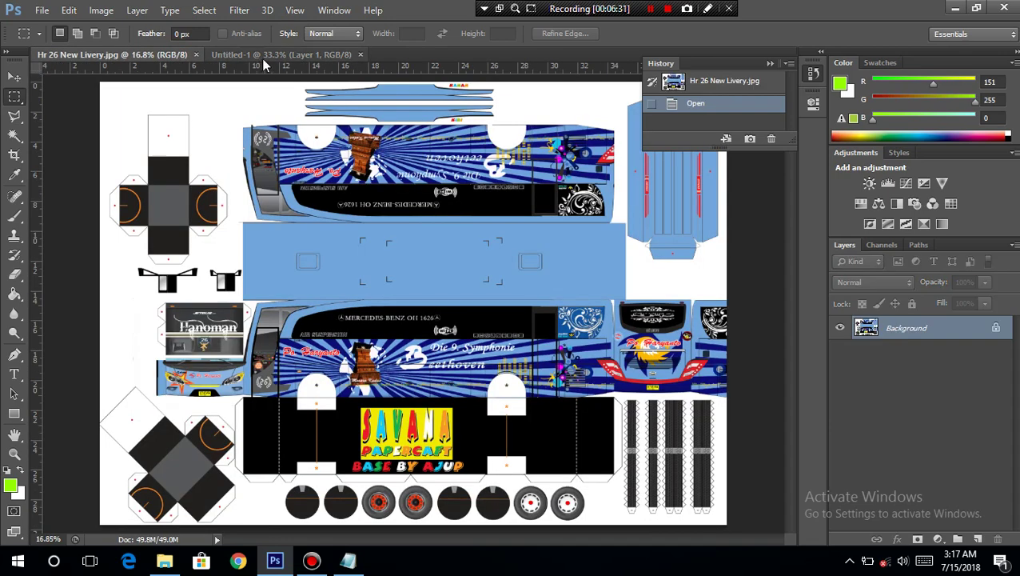
{"action": "left_click", "coordinate": [349, 561]}
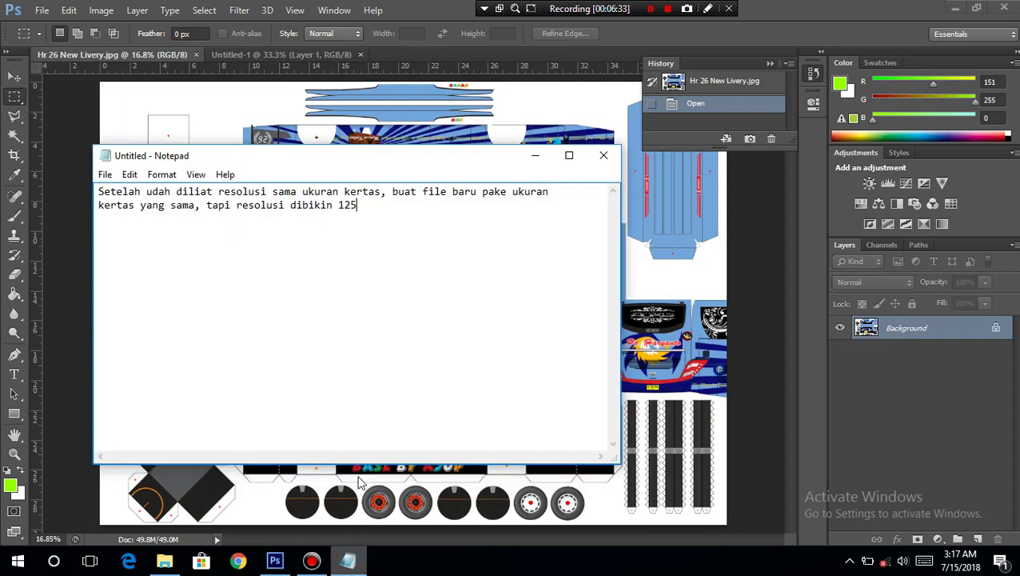
{"action": "key", "text": "ctrl+a"}
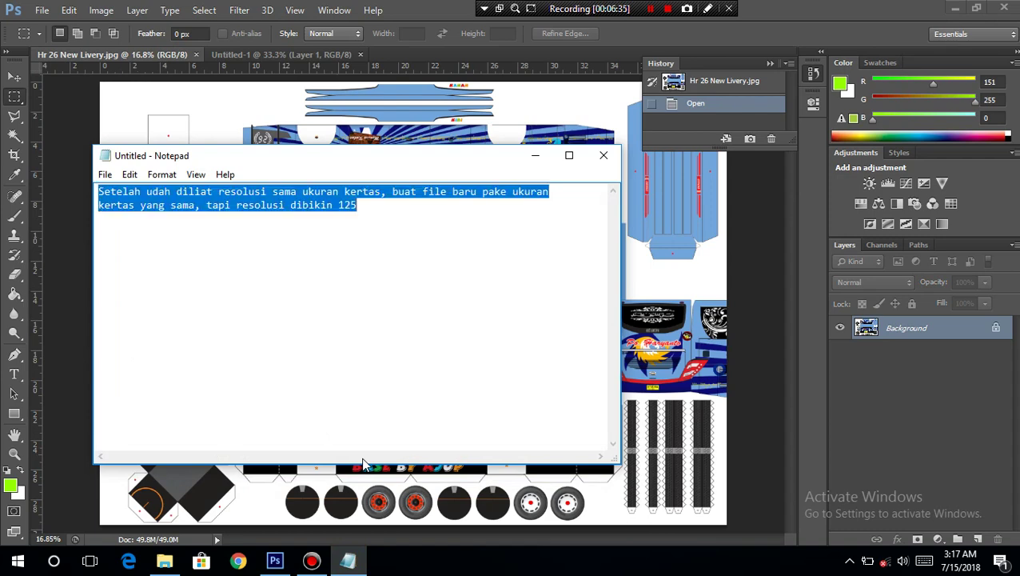
{"action": "key", "text": "Delete"}
{"action": "type", "text": "K"}
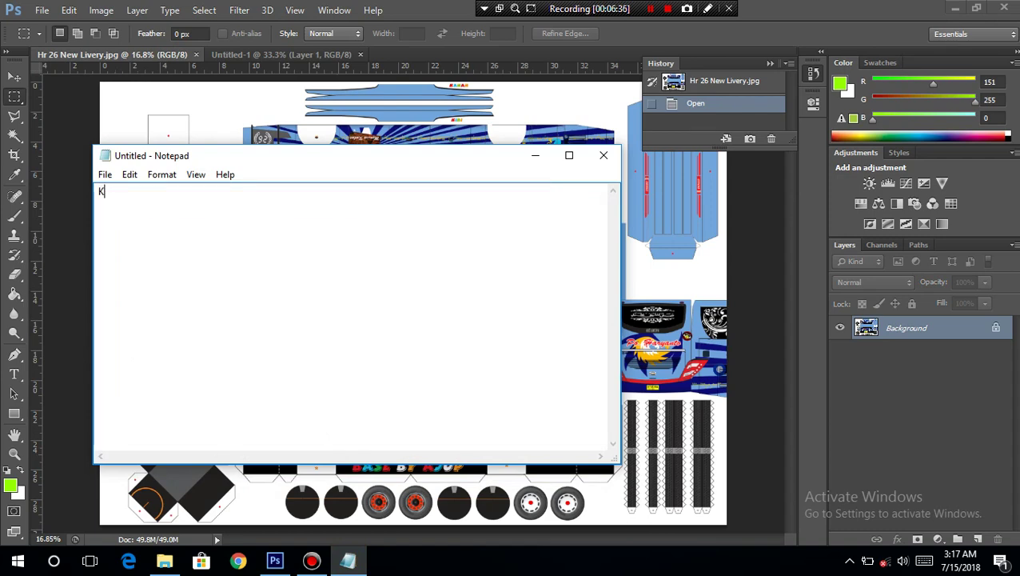
{"action": "type", "text": "alo udah buat file bar"}
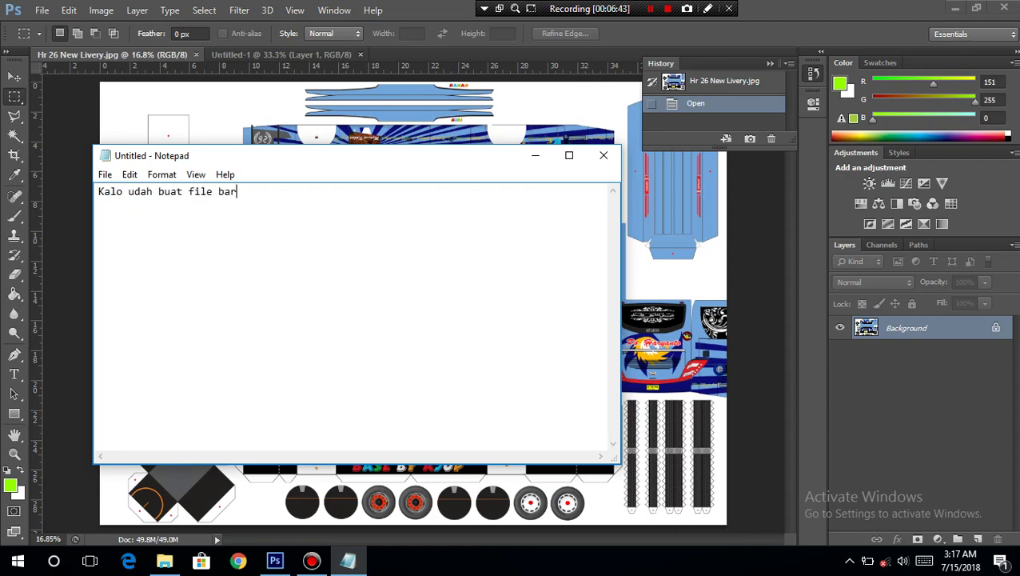
{"action": "type", "text": "unya, tingg"}
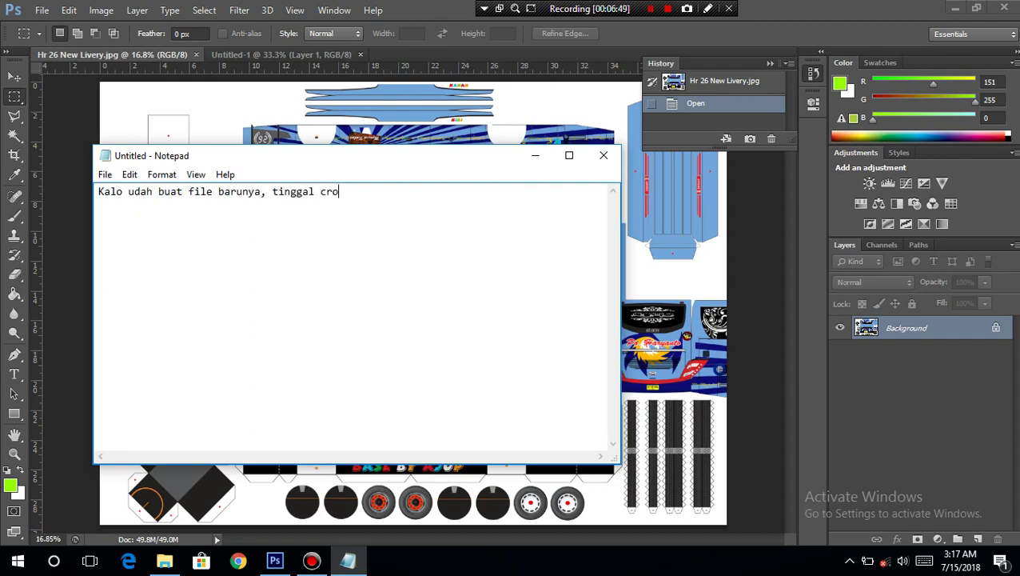
{"action": "type", "text": "al crop lalu copy part"}
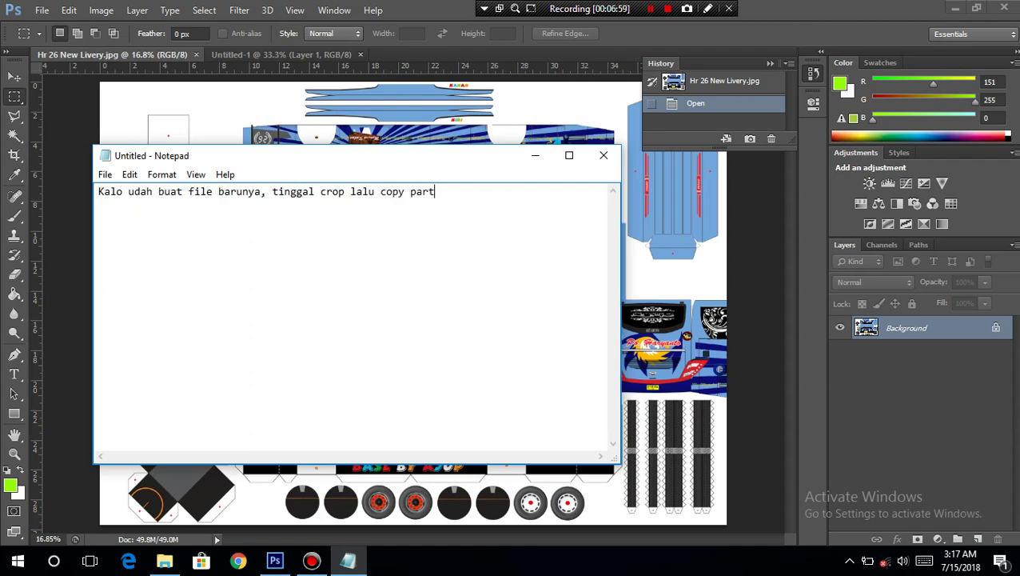
{"action": "type", "text": "-partnya"}
Switch to Photoshop and copy the bus front panel, including its tabs, with a rectangular marquee selection
{"action": "left_click", "coordinate": [535, 155]}
{"action": "left_click", "coordinate": [15, 454]}
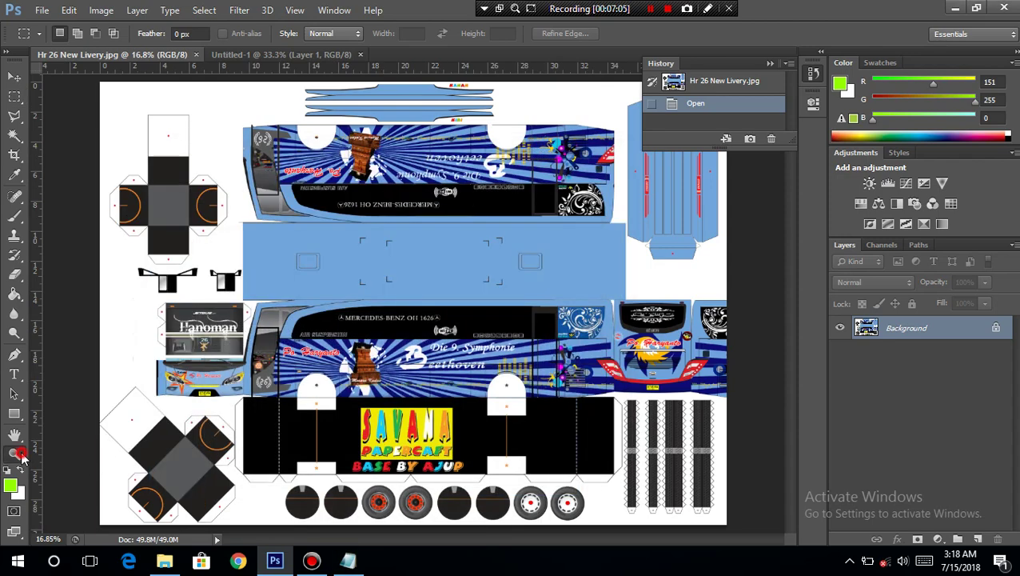
{"action": "left_click", "coordinate": [61, 33]}
{"action": "left_click", "coordinate": [176, 367]}
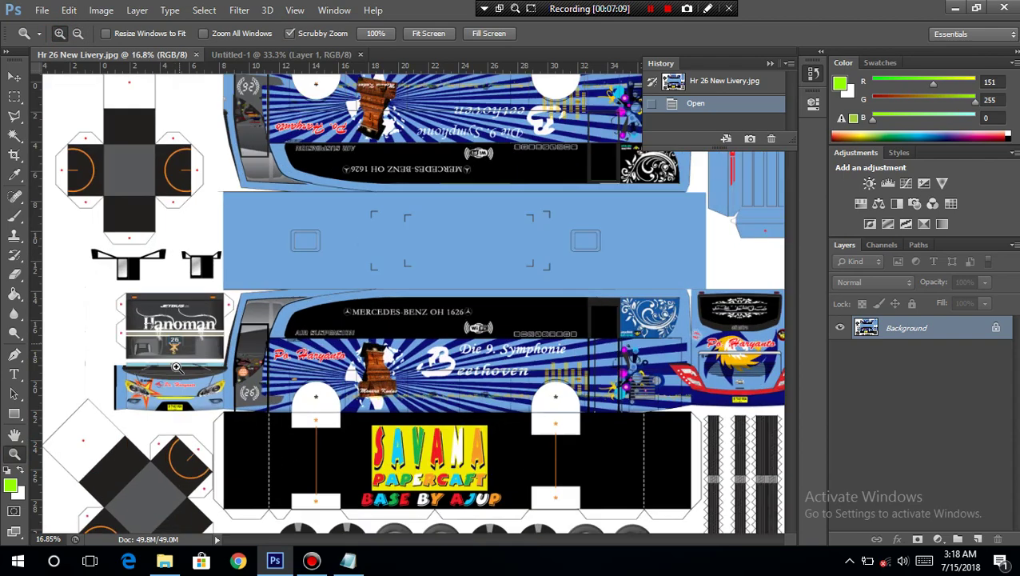
{"action": "left_click", "coordinate": [177, 368]}
{"action": "left_click", "coordinate": [177, 368]}
{"action": "left_click", "coordinate": [15, 97]}
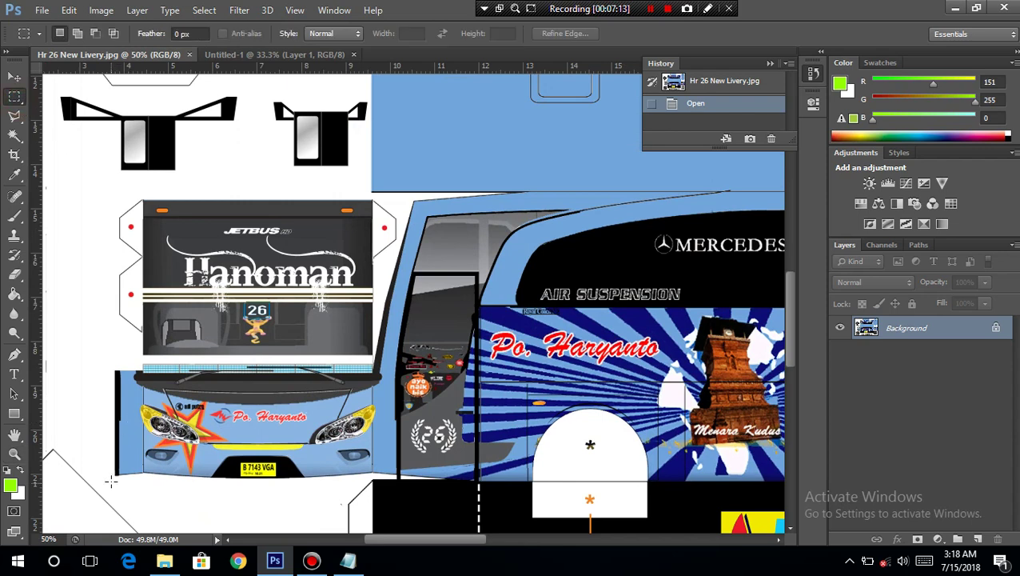
{"action": "left_click_drag", "start_coordinate": [111, 480], "coordinate": [400, 198]}
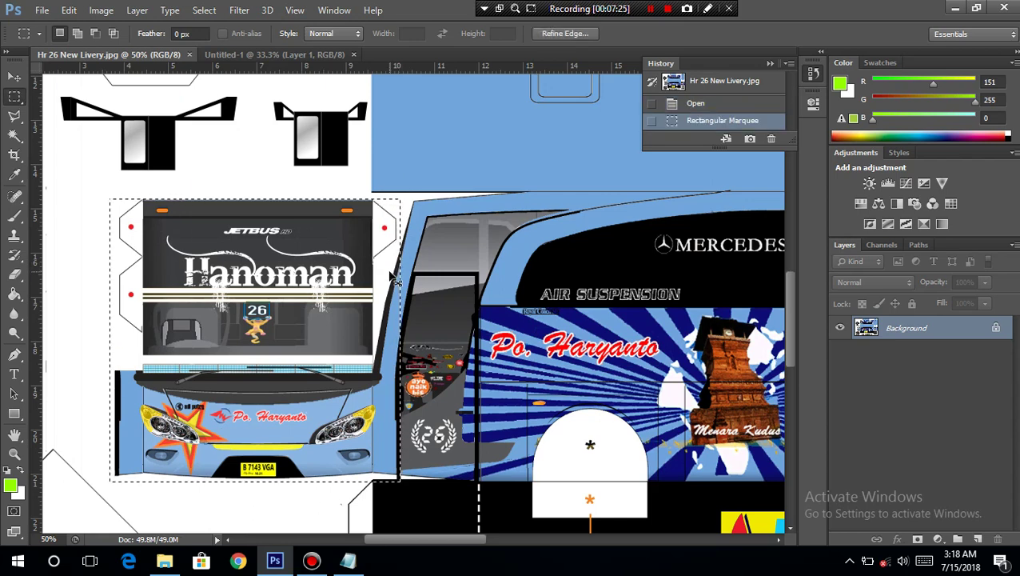
Paste the front panel into the Untitled-1 document and move it to the canvas's upper-left corner
{"action": "left_click", "coordinate": [287, 54]}
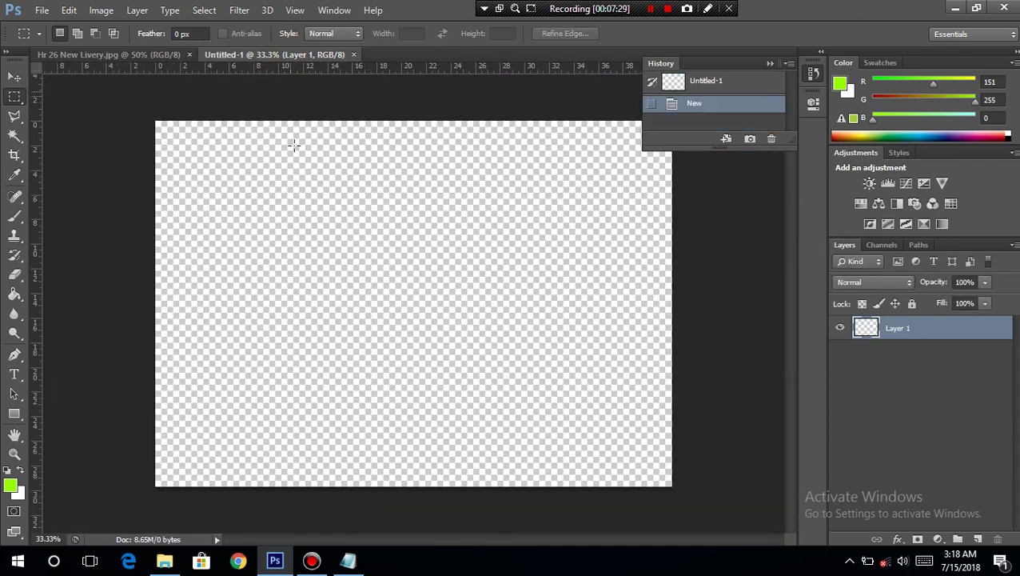
{"action": "key", "text": "ctrl+v"}
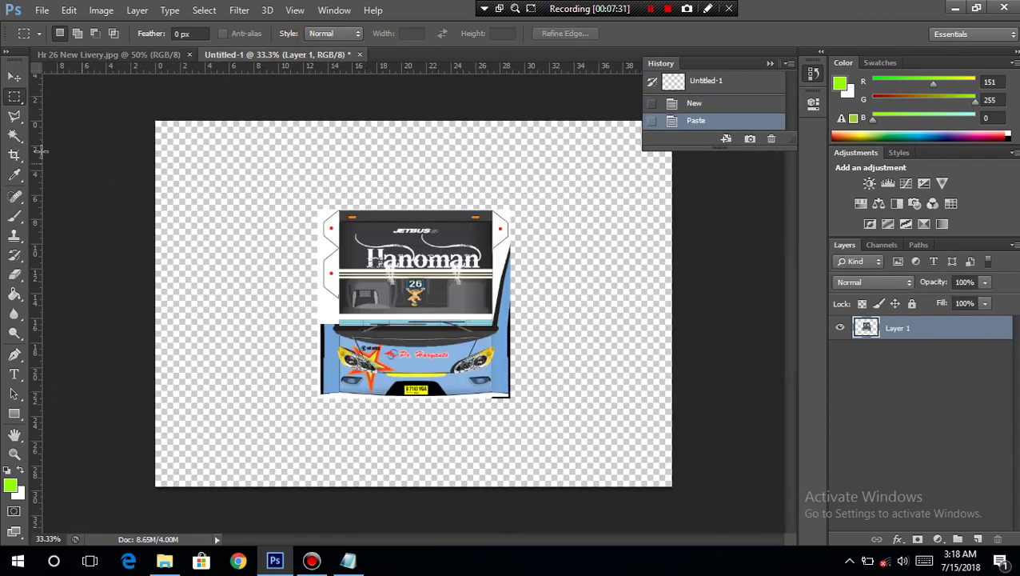
{"action": "left_click", "coordinate": [14, 76]}
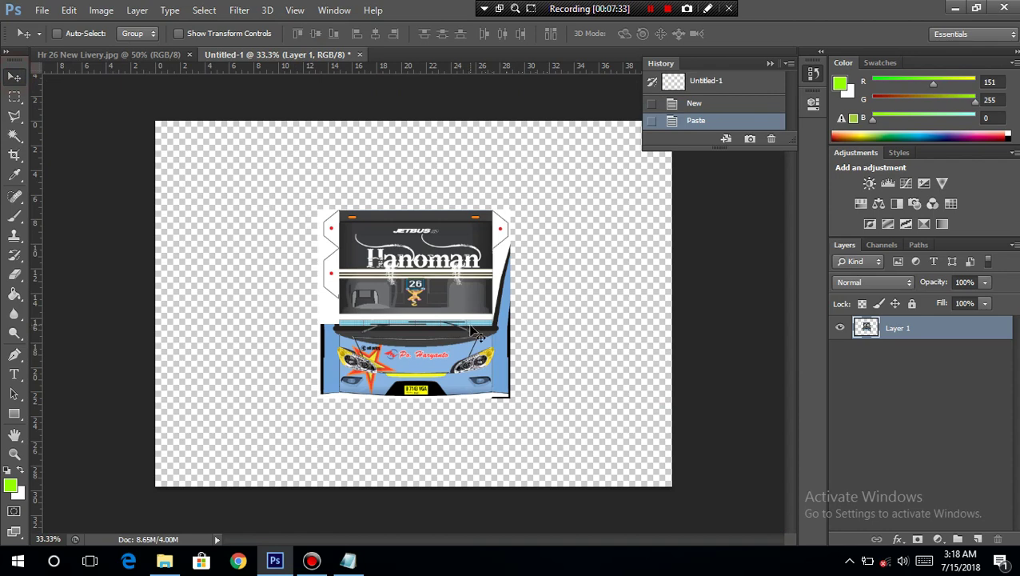
{"action": "left_click_drag", "start_coordinate": [478, 336], "coordinate": [332, 250]}
{"action": "left_click_drag", "start_coordinate": [233, 175], "coordinate": [208, 168]}
Select the bus rear panel with its adjoining side sections in the pattern file using a rectangular marquee and copy it
{"action": "left_click", "coordinate": [93, 55]}
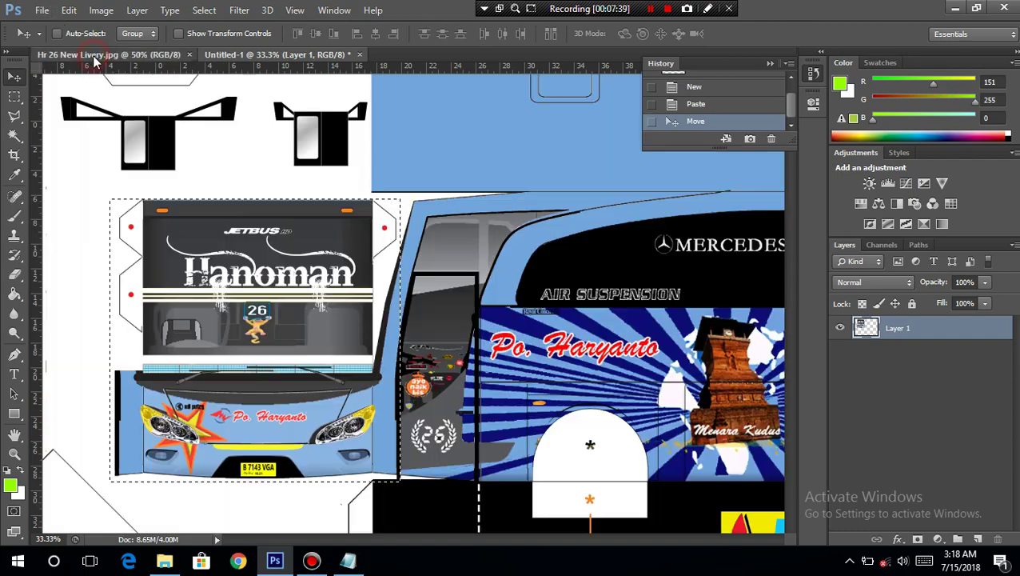
{"action": "left_click_drag", "start_coordinate": [408, 538], "coordinate": [638, 532]}
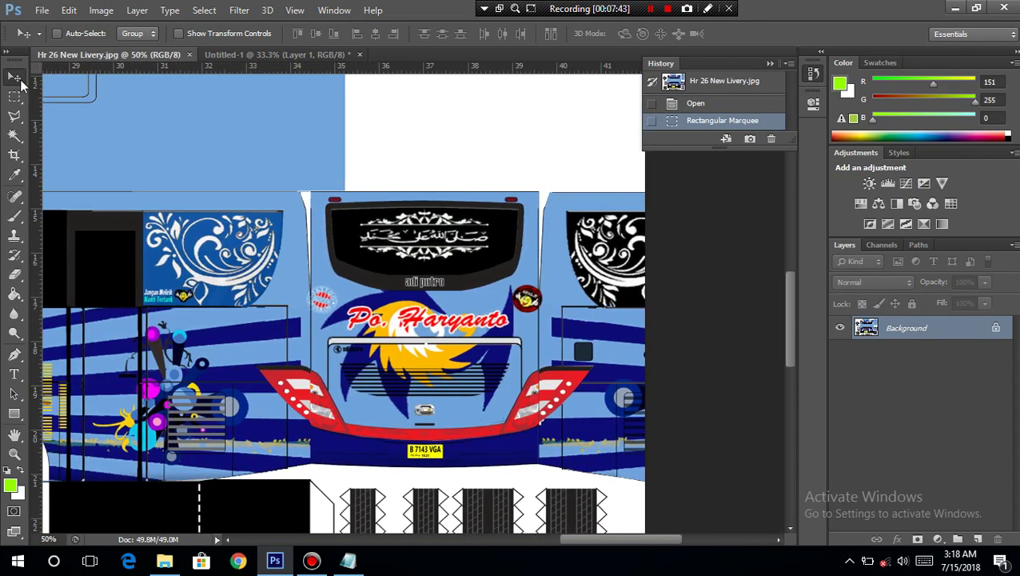
{"action": "left_click", "coordinate": [14, 96]}
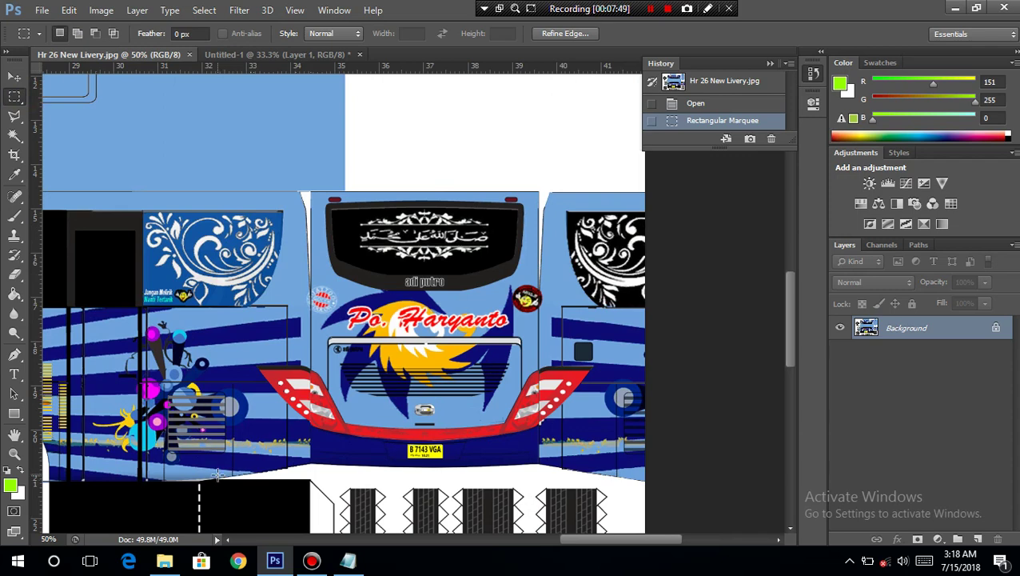
{"action": "left_click_drag", "start_coordinate": [218, 477], "coordinate": [654, 191]}
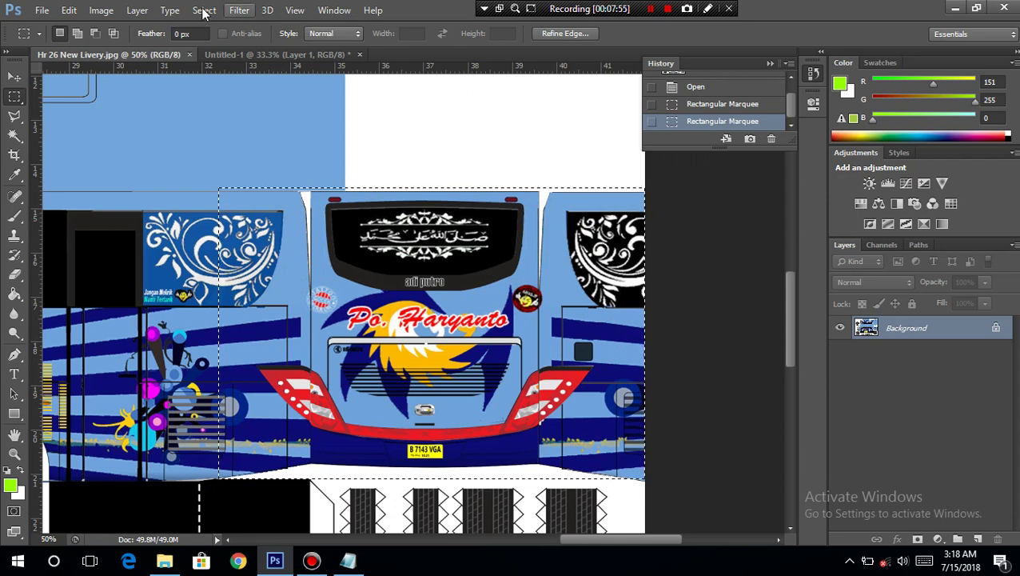
Paste the rear panel into Untitled-1 and move it to the canvas's upper-right area beside the front panel
{"action": "left_click", "coordinate": [246, 54]}
{"action": "key", "text": "ctrl+v"}
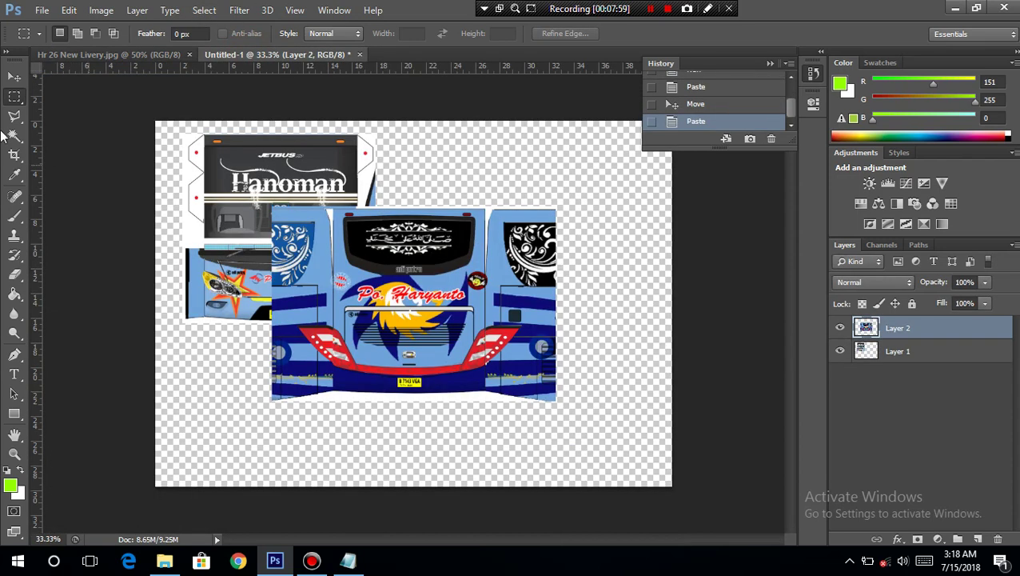
{"action": "left_click", "coordinate": [14, 78]}
{"action": "left_click_drag", "start_coordinate": [503, 328], "coordinate": [628, 252]}
Shift the front panel on Layer 1 and the rear panel on Layer 2 slightly left so both fit within the canvas
{"action": "left_click", "coordinate": [940, 353]}
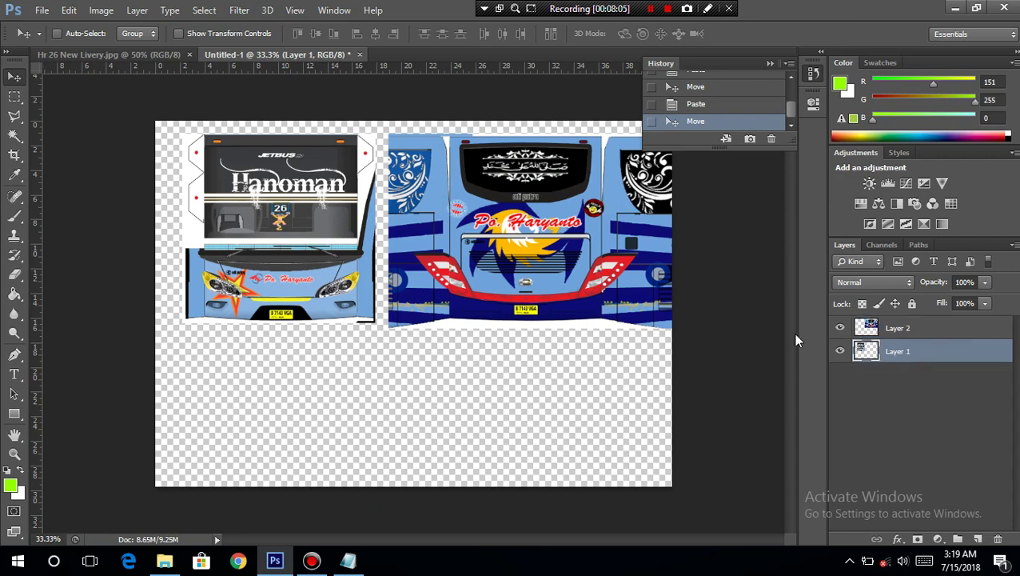
{"action": "mouse_move", "coordinate": [293, 270]}
{"action": "left_mouse_down"}
{"action": "mouse_move", "coordinate": [265, 270]}
{"action": "mouse_move", "coordinate": [275, 269]}
{"action": "left_mouse_up"}
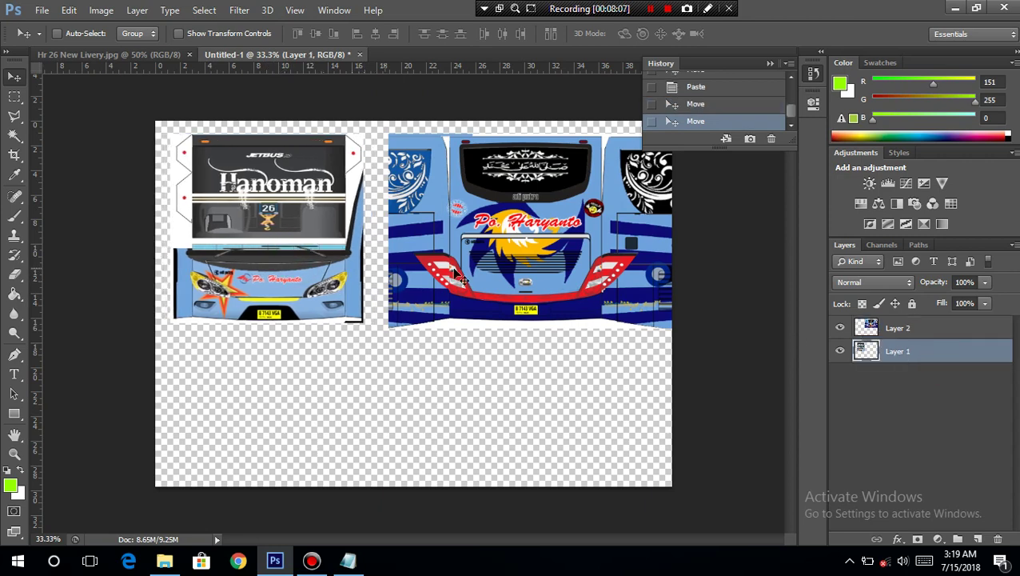
{"action": "left_click", "coordinate": [940, 329]}
{"action": "left_click_drag", "start_coordinate": [528, 251], "coordinate": [514, 250]}
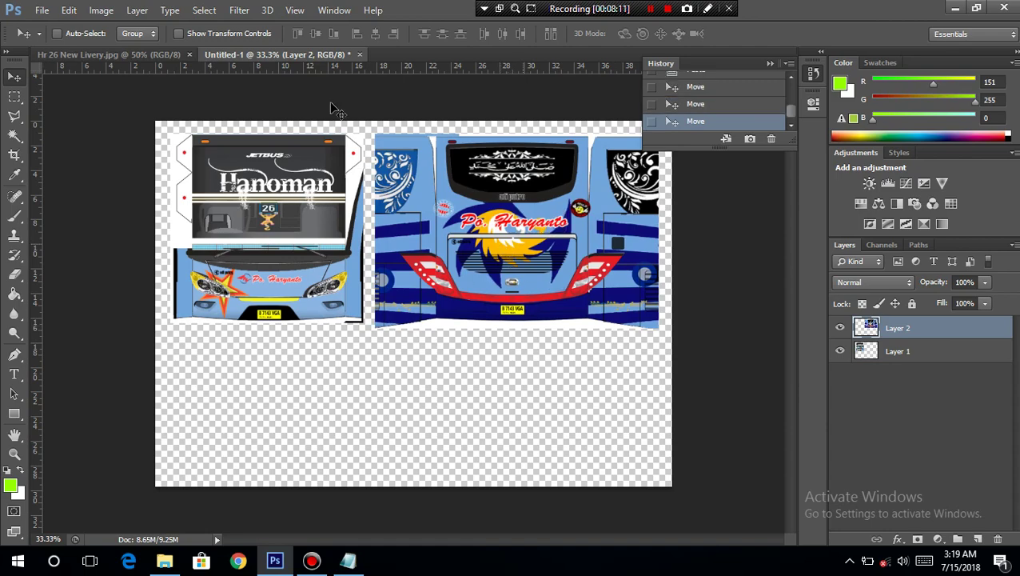
Return to the Hr 26 New Livery.jpg pattern and bring up the front part of the bus roof panel
{"action": "left_click", "coordinate": [132, 55]}
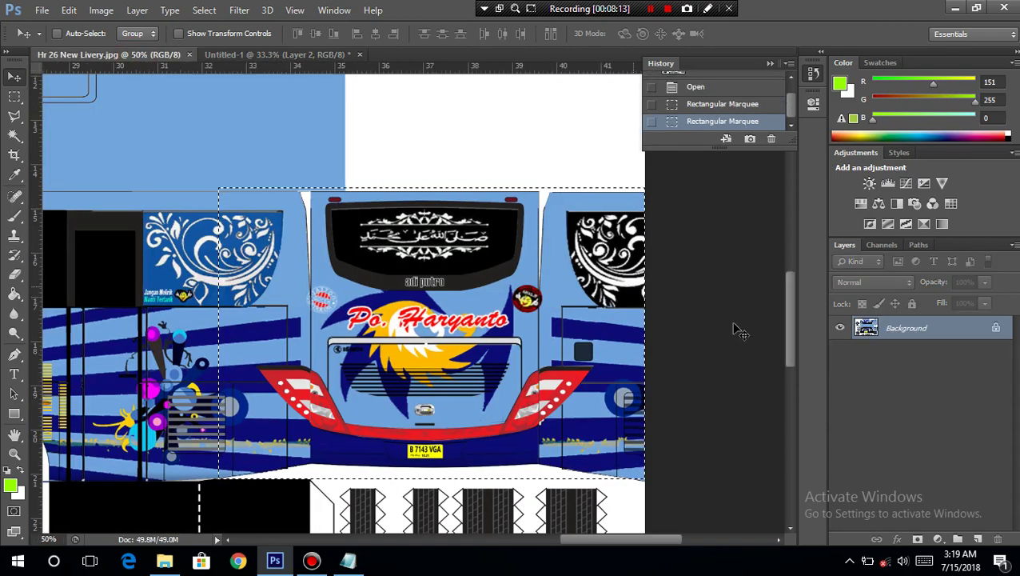
{"action": "mouse_move", "coordinate": [787, 275]}
{"action": "left_mouse_down"}
{"action": "mouse_move", "coordinate": [793, 330]}
{"action": "mouse_move", "coordinate": [790, 274]}
{"action": "left_mouse_up"}
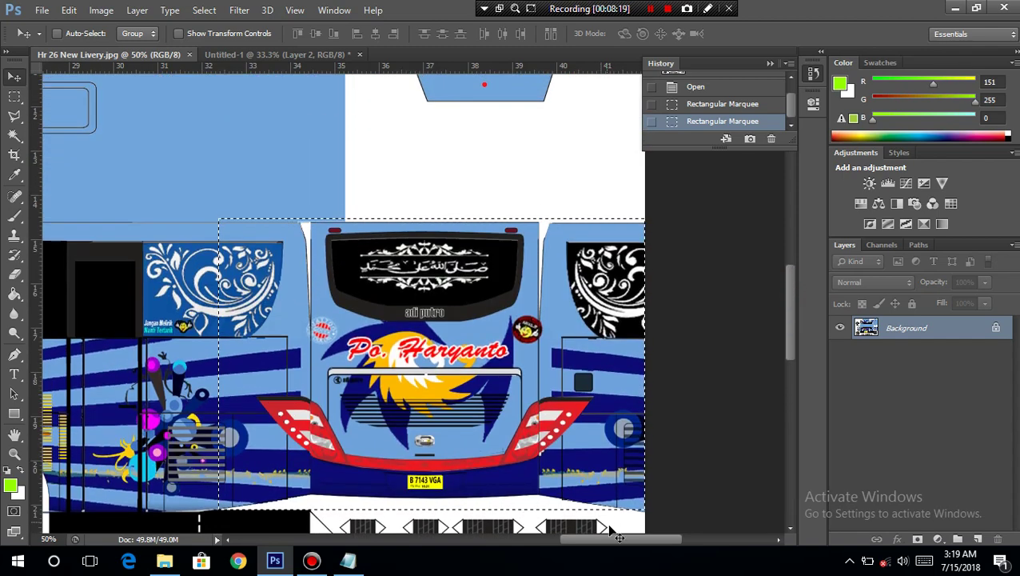
{"action": "left_click_drag", "start_coordinate": [603, 536], "coordinate": [439, 552]}
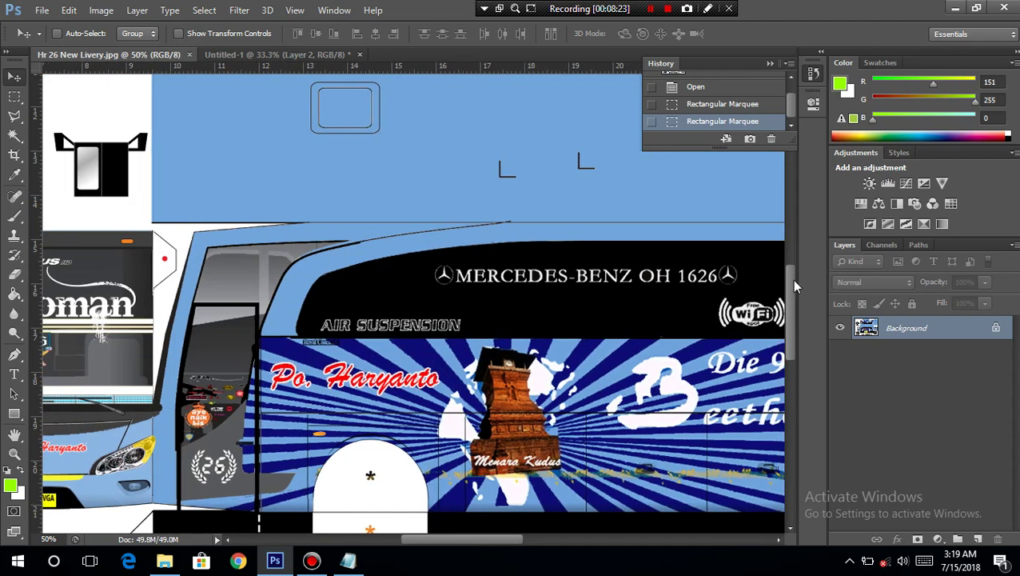
{"action": "left_click_drag", "start_coordinate": [791, 279], "coordinate": [783, 238]}
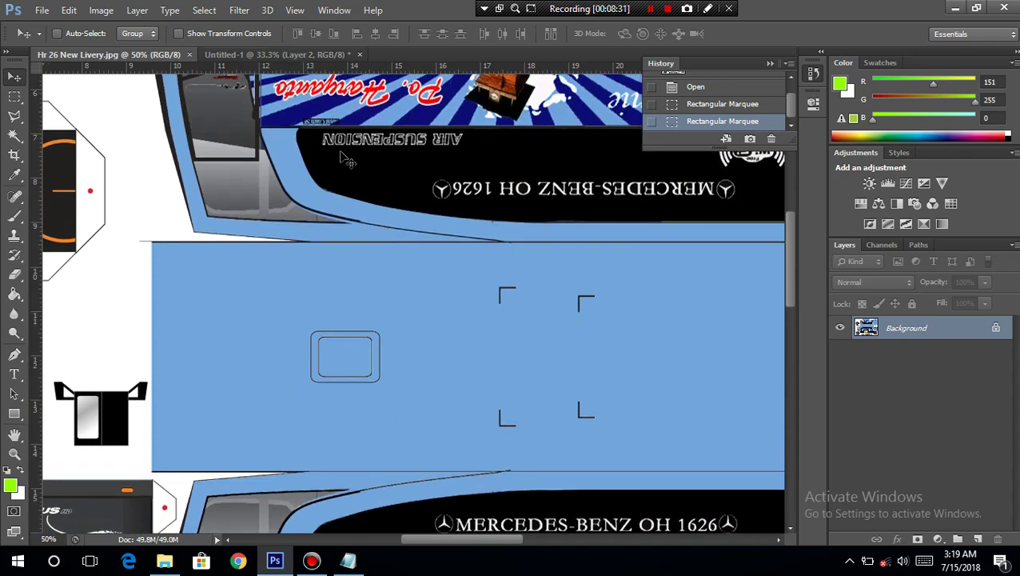
Switch to Notepad and replace the note with "Untuk crop bagian atap, jangan lupa diberi sisa untuk menempelkan body samping,"
{"action": "left_click", "coordinate": [351, 563]}
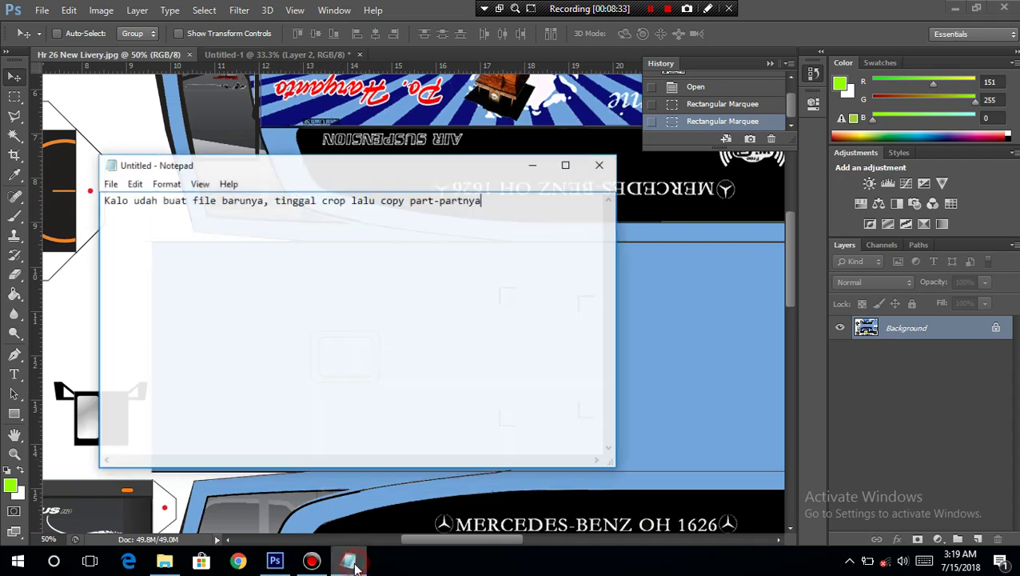
{"action": "key", "text": "ctrl+a"}
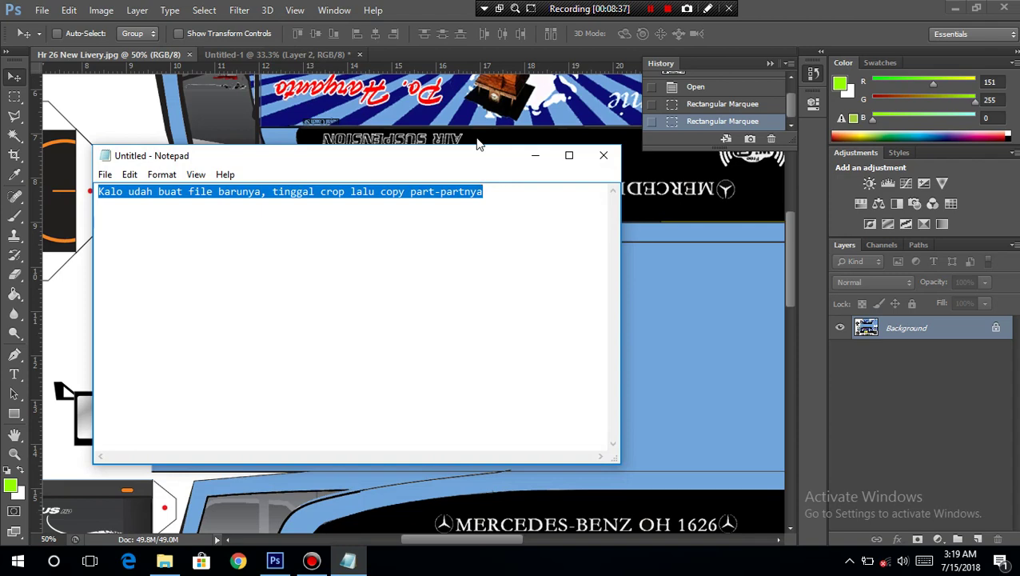
{"action": "type", "text": "Utuk"}
{"action": "key", "text": "BackSpace"}
{"action": "key", "text": "BackSpace"}
{"action": "key", "text": "BackSpace"}
{"action": "type", "text": "ntuk crop bagian atap,"}
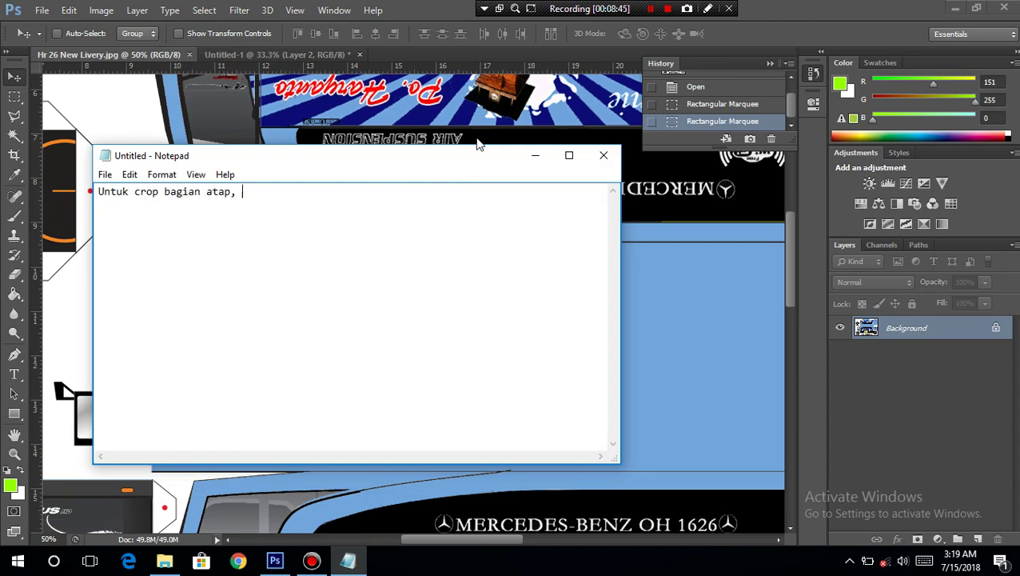
{"action": "type", "text": " jangan lupa diberi sisa"}
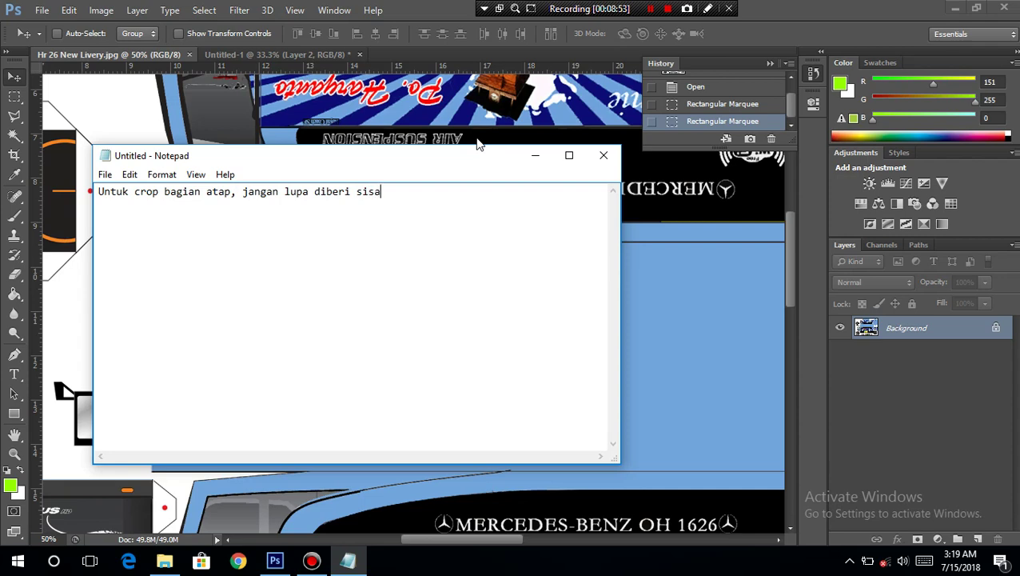
{"action": "type", "text": "tu"}
{"action": "type", "text": "ntuk menem"}
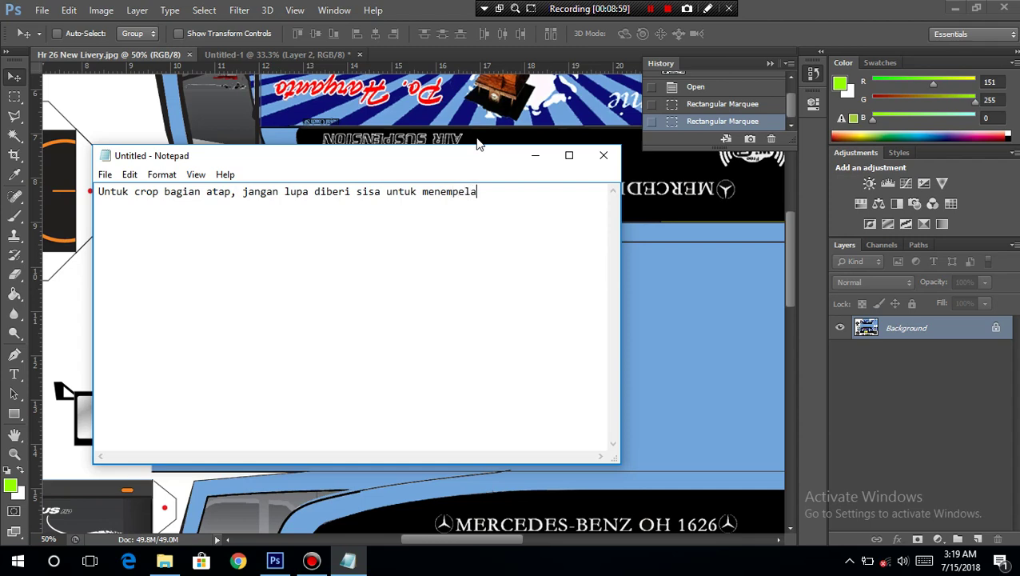
{"action": "type", "text": "pelkan body samping,"}
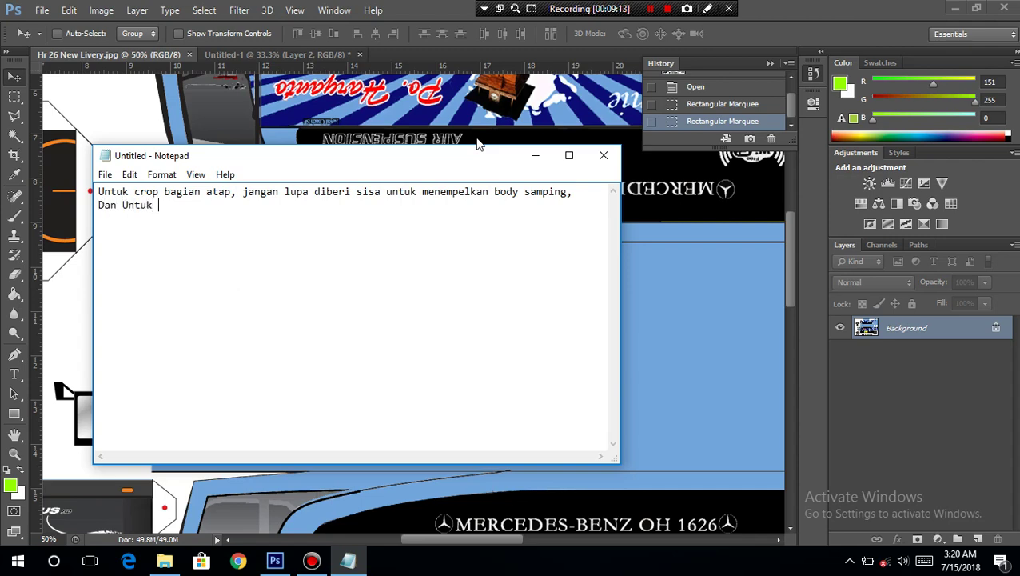
Continue the note with "Dan Untuk crop bagian lainnya juga sama, jangan terlalu ngepas, nanti gak ada tempat untuk nempelin bagian yang lainnya"
{"action": "type", "text": "agian lainnya"}
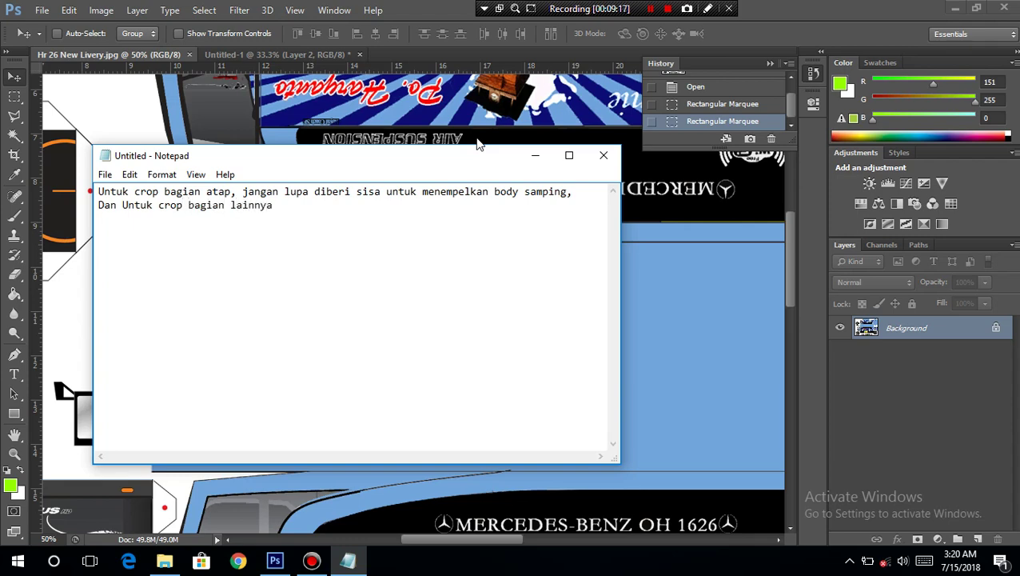
{"action": "type", "text": " juga sama, jangan terlalu ngepas"}
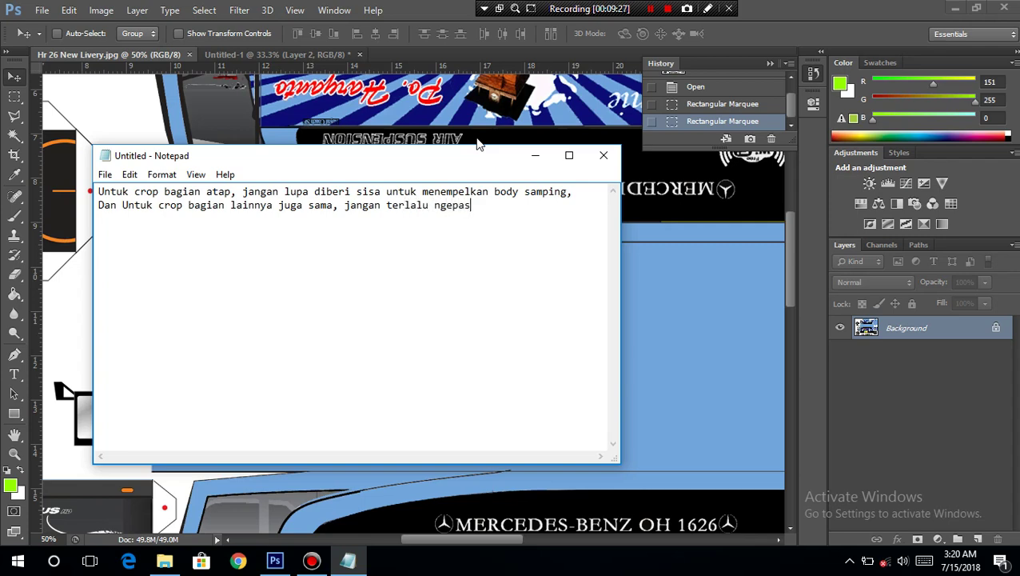
{"action": "type", "text": "nanti gak ada tempat"}
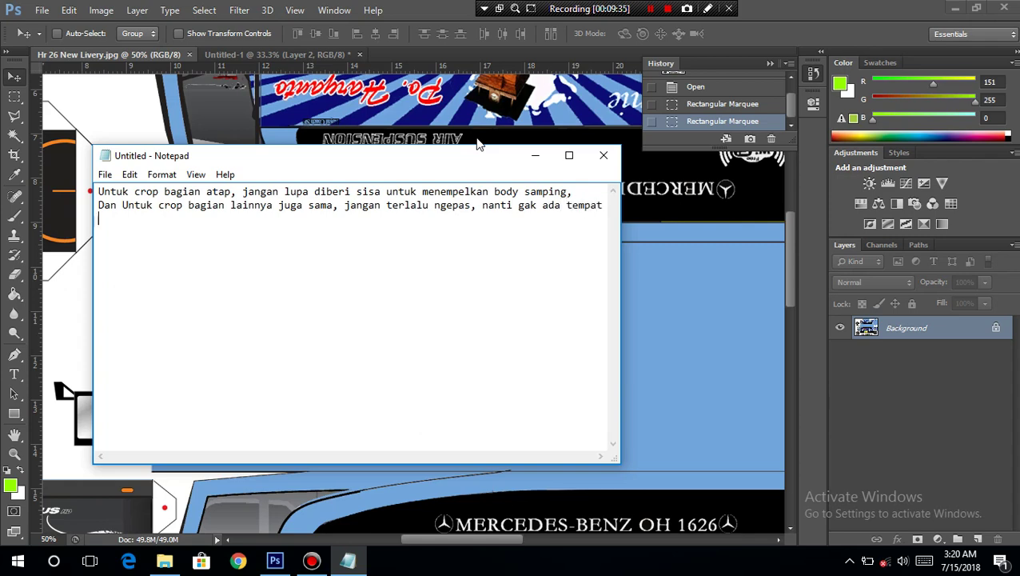
{"action": "type", "text": "uk nempelin bagian yang lainnya"}
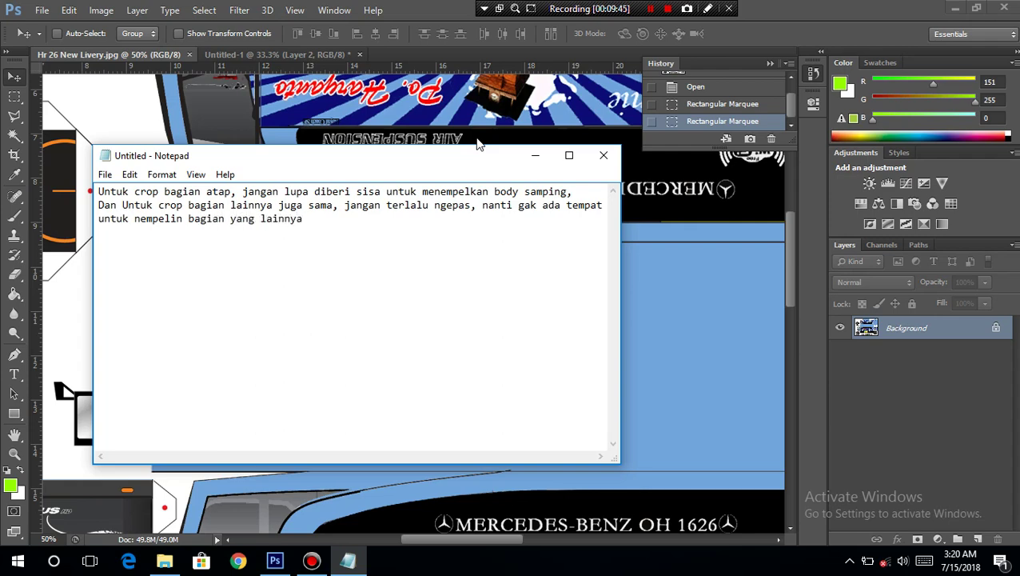
{"action": "left_click", "coordinate": [535, 155]}
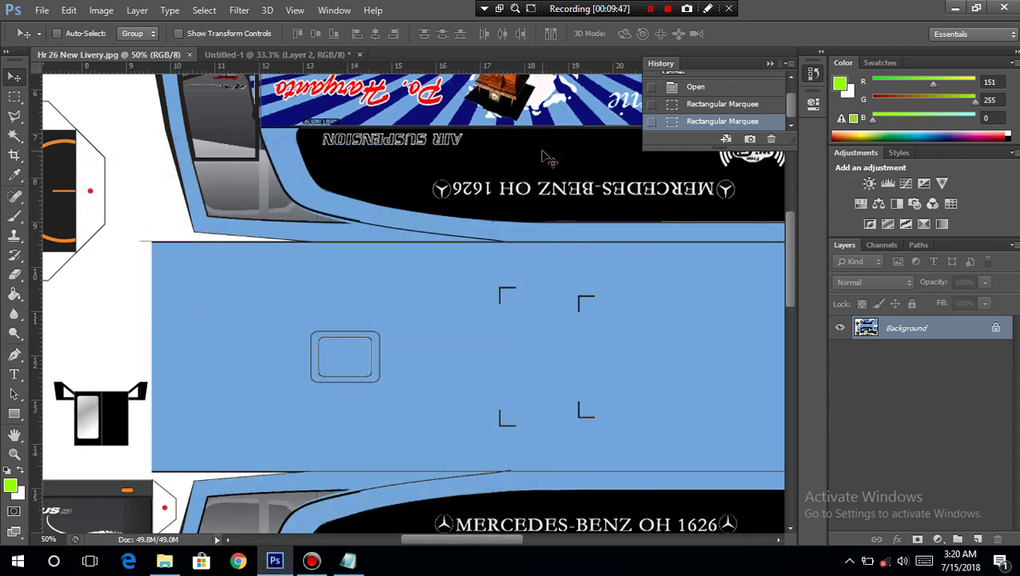
Add the separate line "Kalo bingung dengan apa yag saya maksud, begini contohnya" to the Notepad note and return to Photoshop
{"action": "left_click", "coordinate": [348, 560]}
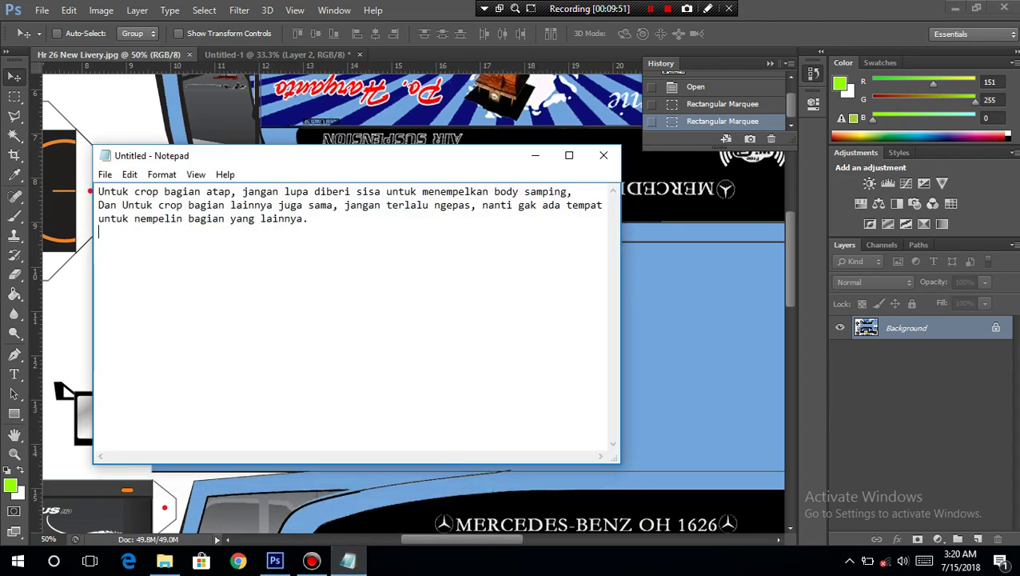
{"action": "type", "text": "Kalo bingung "}
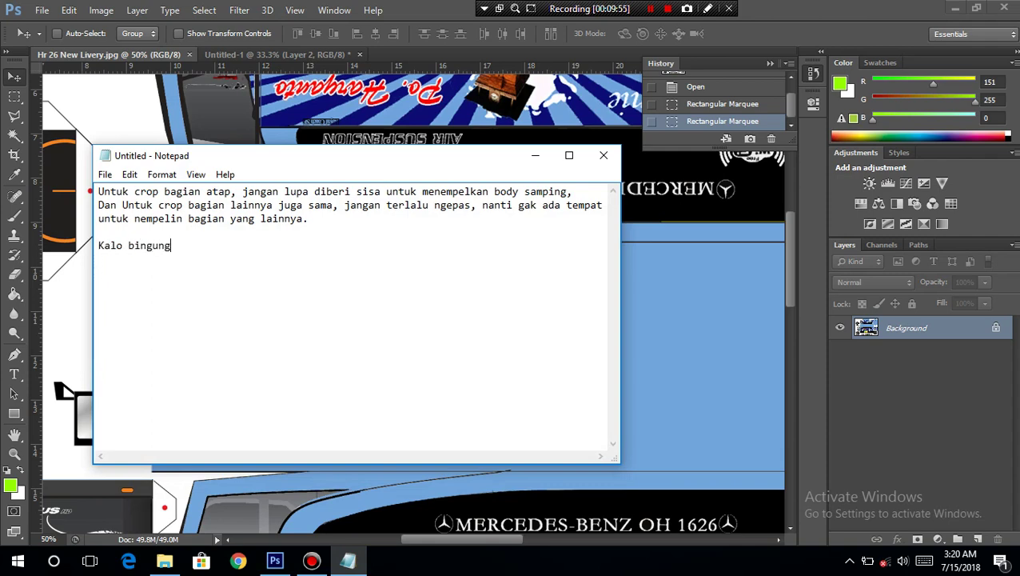
{"action": "type", "text": "dengan apa yag saya maksud"}
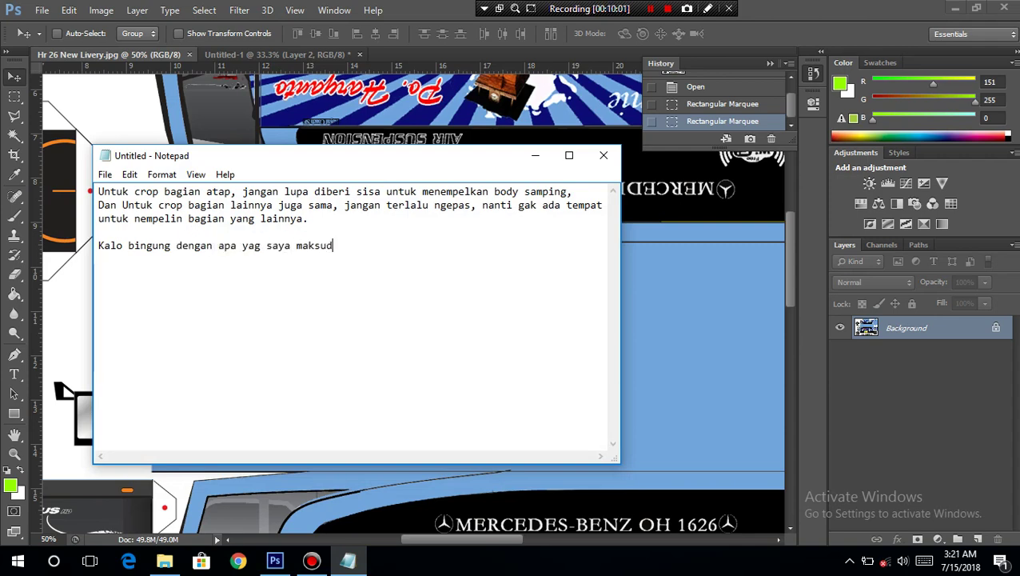
{"action": "type", "text": ", begini contohnya"}
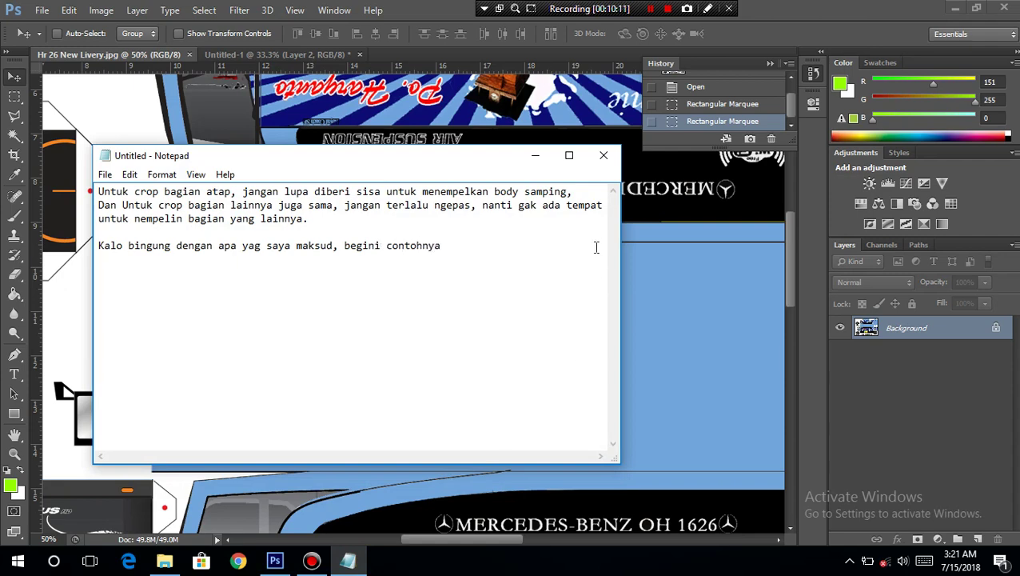
{"action": "left_click", "coordinate": [535, 155]}
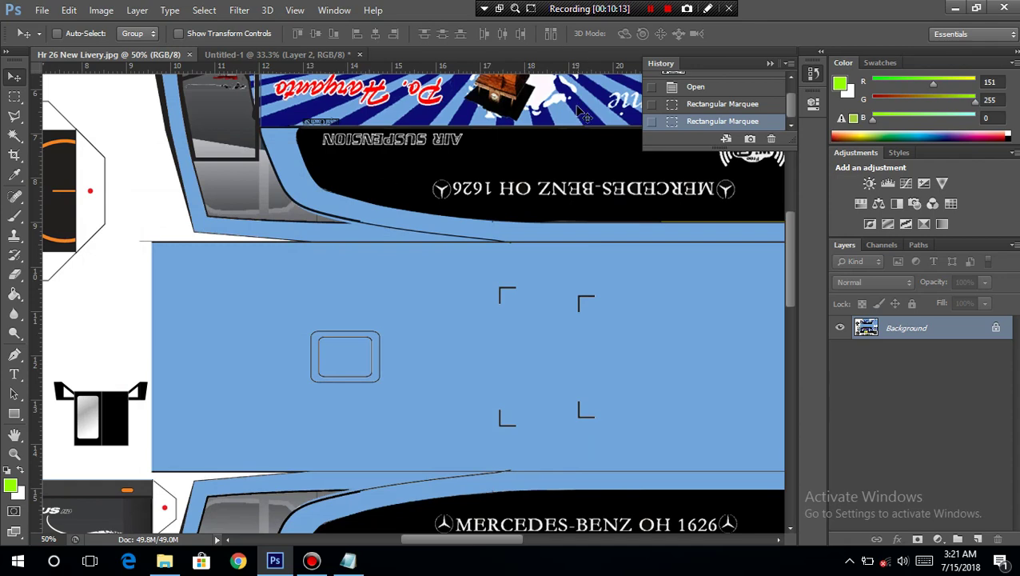
Create a new transparent document 42 cm wide and 29.7 cm high with a resolution of 125 pixels/inch
{"action": "key", "text": "ctrl+n"}
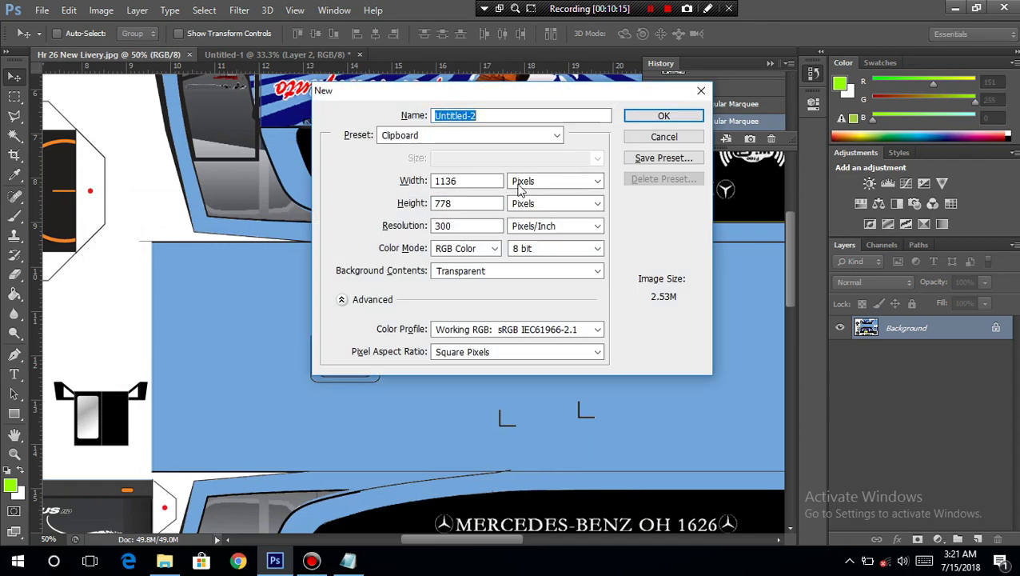
{"action": "left_click", "coordinate": [528, 182]}
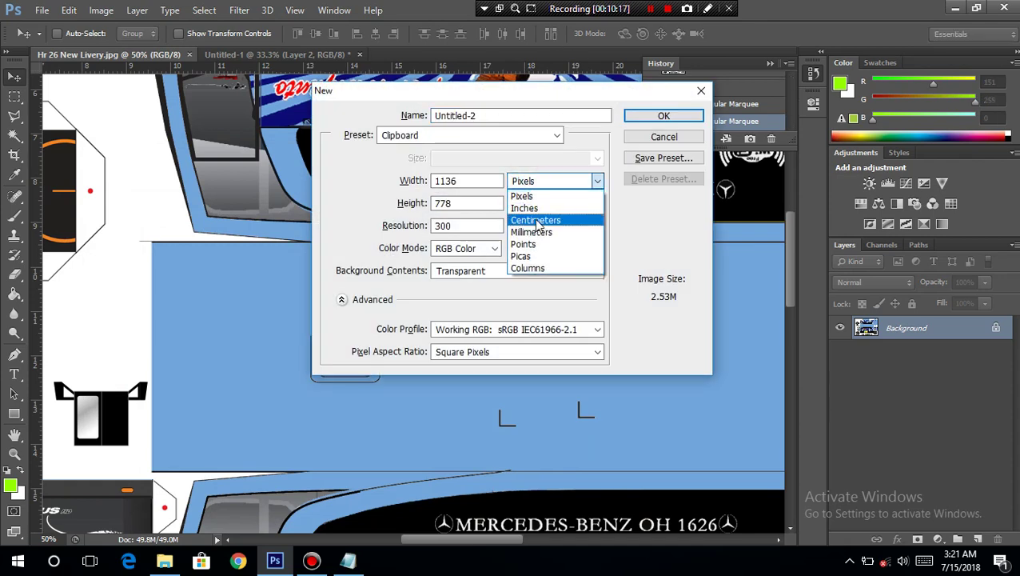
{"action": "left_click", "coordinate": [552, 221]}
{"action": "left_click_drag", "start_coordinate": [468, 181], "coordinate": [349, 180]}
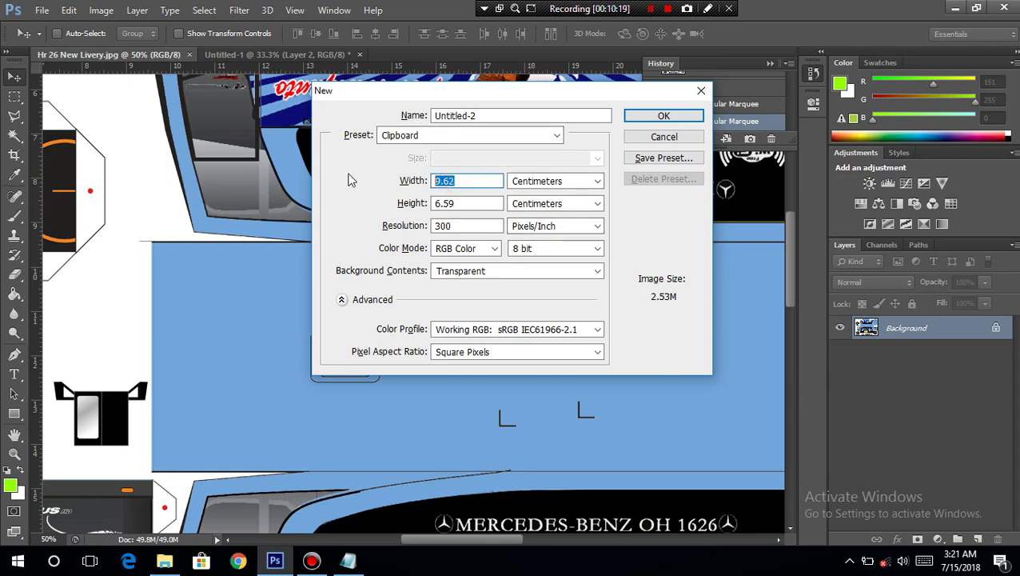
{"action": "type", "text": "42"}
{"action": "key", "text": "Tab"}
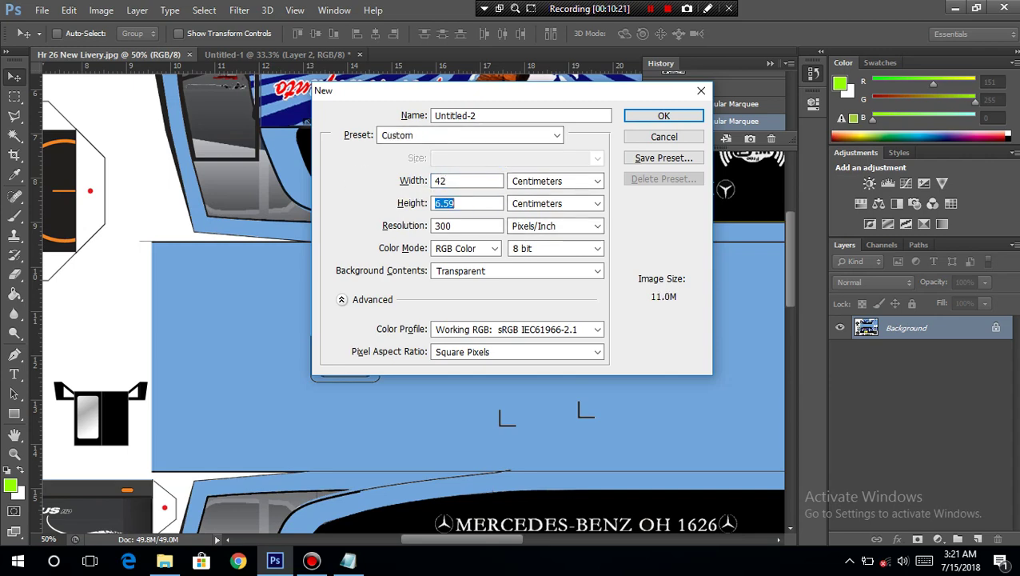
{"action": "type", "text": "29.7"}
{"action": "key", "text": "Tab"}
{"action": "key", "text": "Tab"}
{"action": "type", "text": "125"}
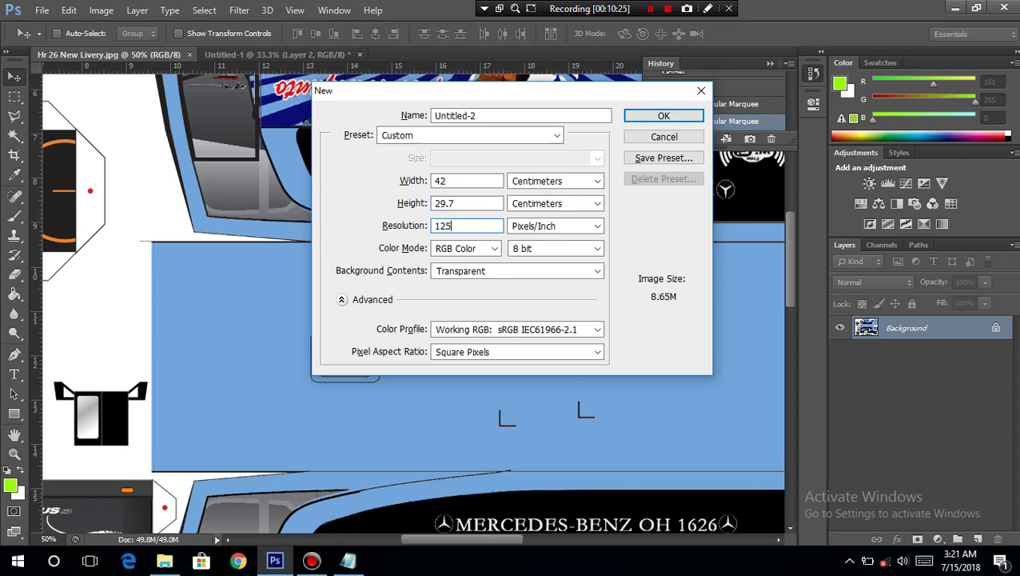
{"action": "key", "text": "Return"}
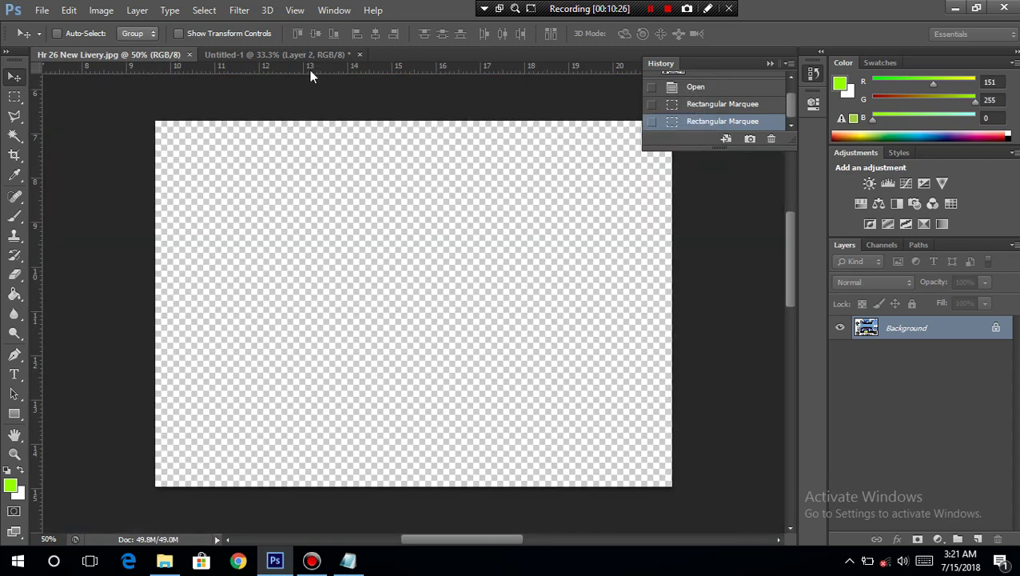
Select the roof's front portion in Hr 26 New Livery.jpg with a rectangular marquee, including strips of both side panels as gluing margin, and copy it
{"action": "left_click", "coordinate": [127, 56]}
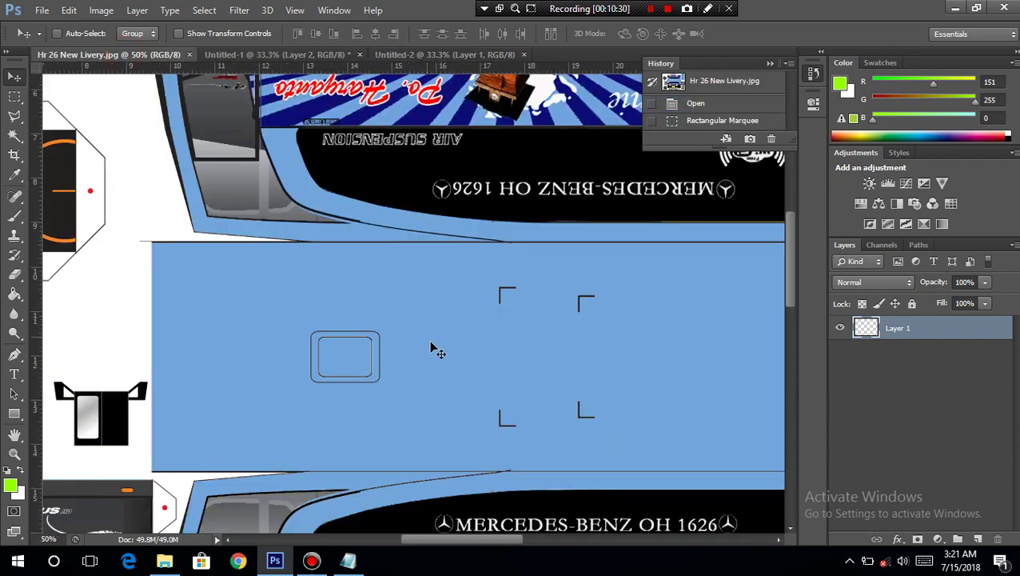
{"action": "left_click", "coordinate": [14, 96]}
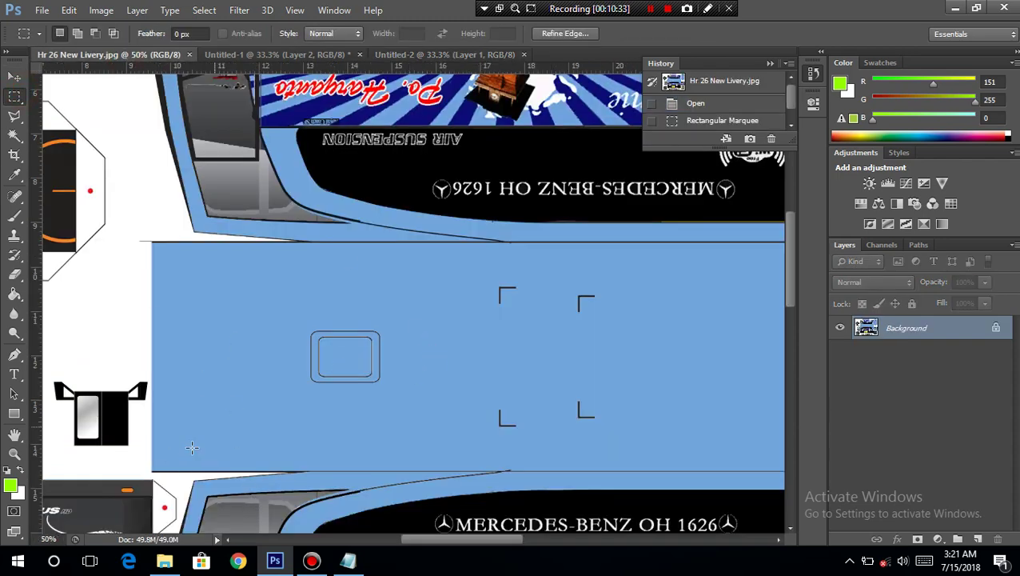
{"action": "left_click_drag", "start_coordinate": [148, 476], "coordinate": [304, 350]}
{"action": "left_click", "coordinate": [256, 404]}
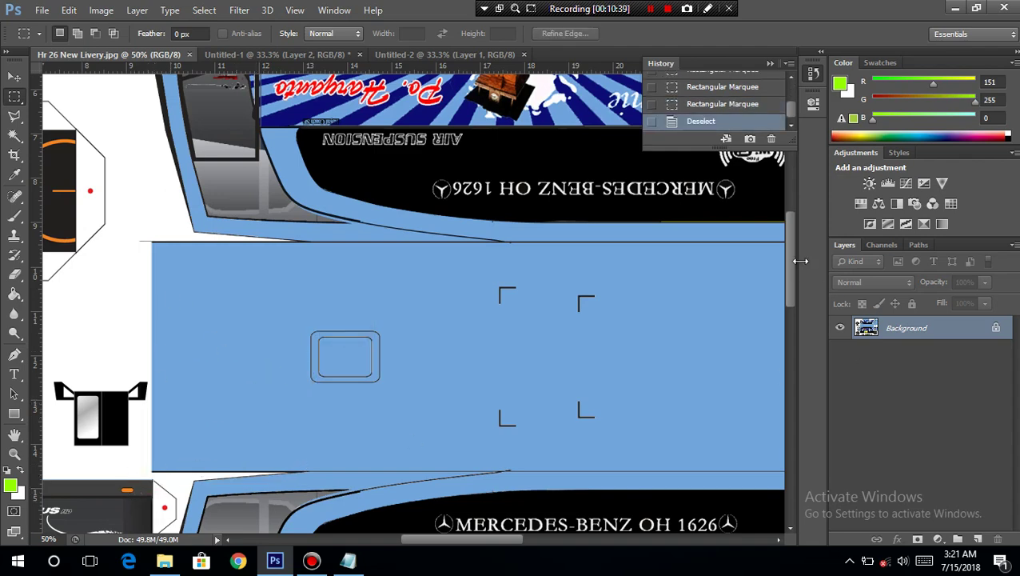
{"action": "left_click_drag", "start_coordinate": [788, 259], "coordinate": [787, 287]}
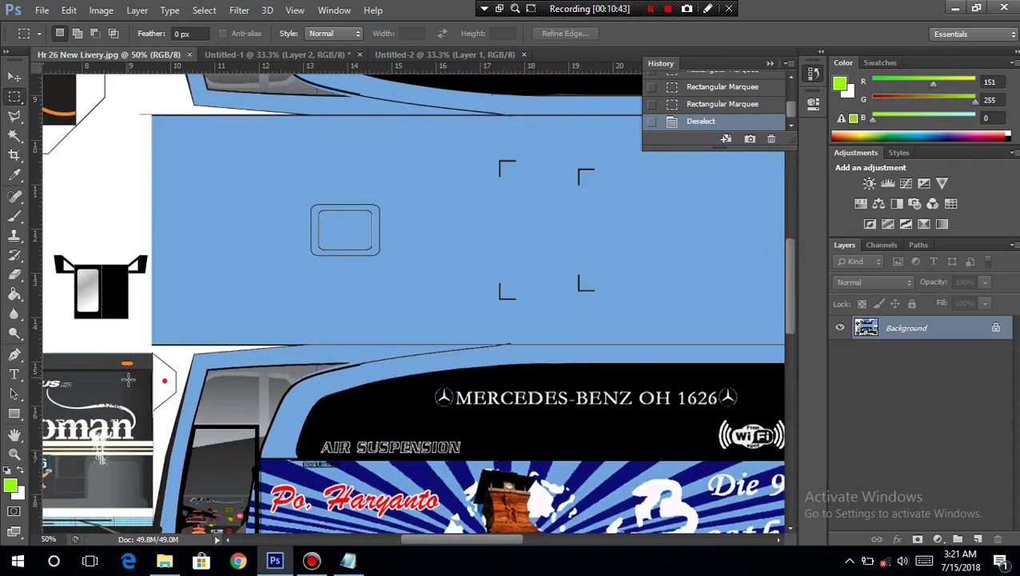
{"action": "left_click_drag", "start_coordinate": [129, 382], "coordinate": [496, 168]}
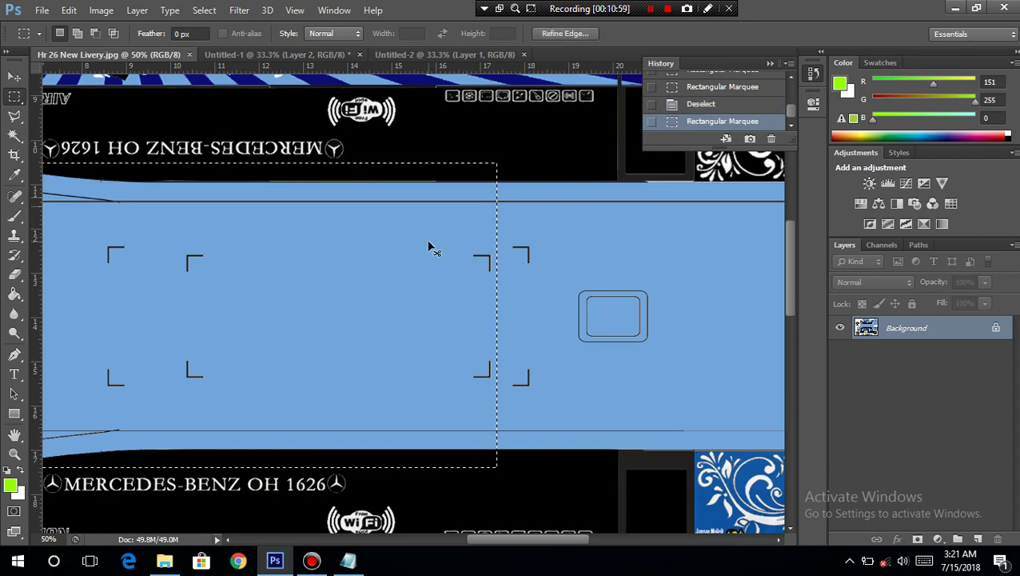
Paste the roof section into the Untitled-2 document and move it up near the canvas's upper edge, flush with the left border
{"action": "left_click", "coordinate": [406, 55]}
{"action": "key", "text": "ctrl+v"}
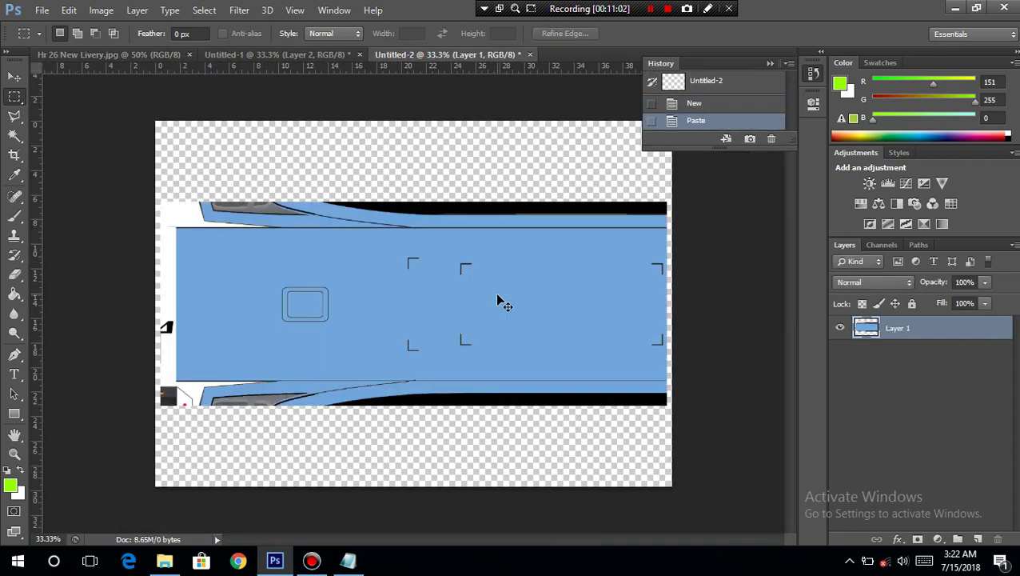
{"action": "left_click", "coordinate": [15, 77]}
{"action": "key", "text": "ctrl+v"}
{"action": "key", "text": "Up"}
{"action": "key", "text": "Up"}
{"action": "key", "text": "Up"}
{"action": "key", "text": "Up"}
{"action": "key", "text": "Up"}
{"action": "key", "text": "Up"}
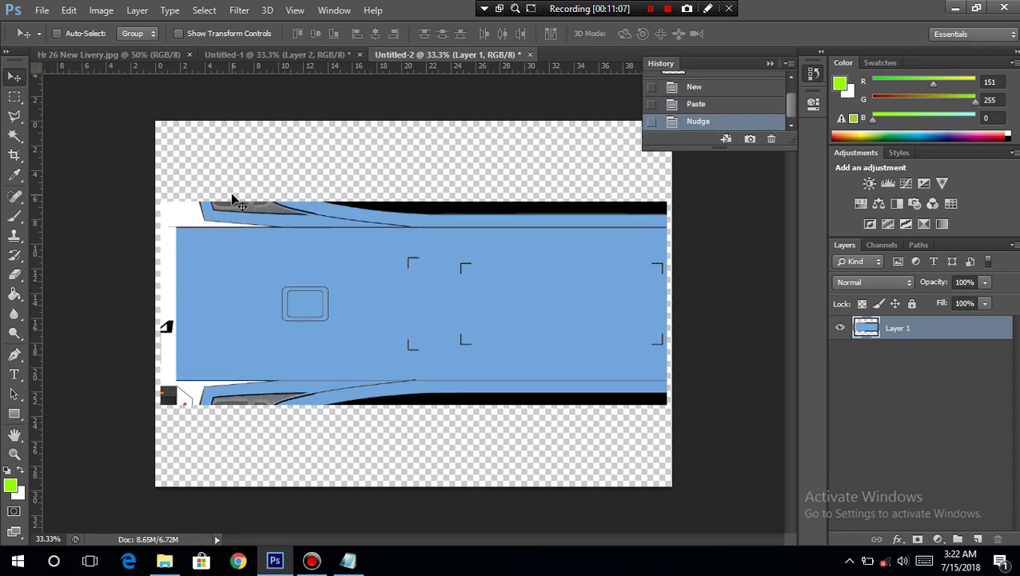
{"action": "left_click_drag", "start_coordinate": [394, 280], "coordinate": [392, 216]}
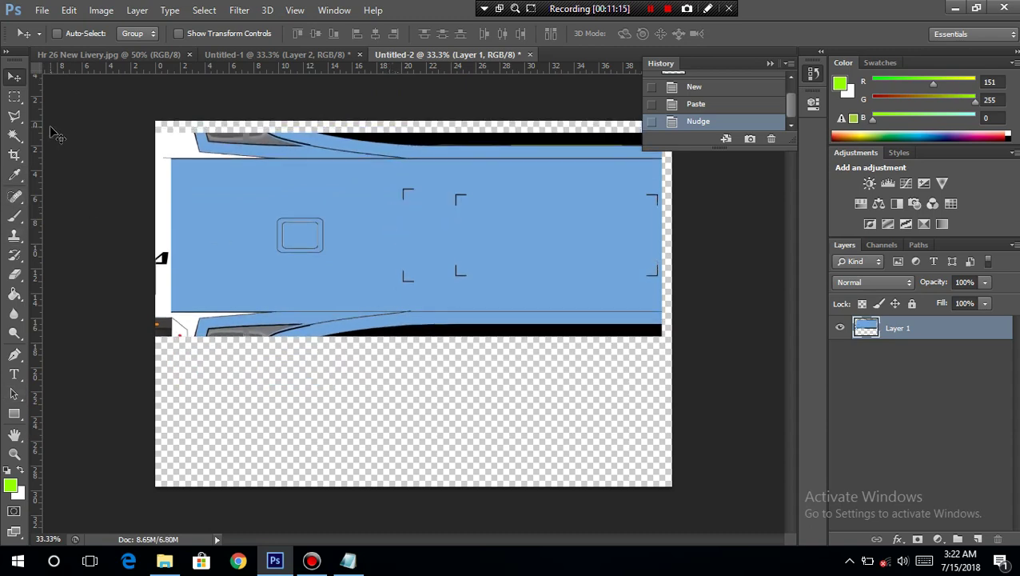
Delete the stray fragment at the lower-left corner of the pasted roof section with a rectangular marquee, and clear the selection
{"action": "left_click", "coordinate": [14, 96]}
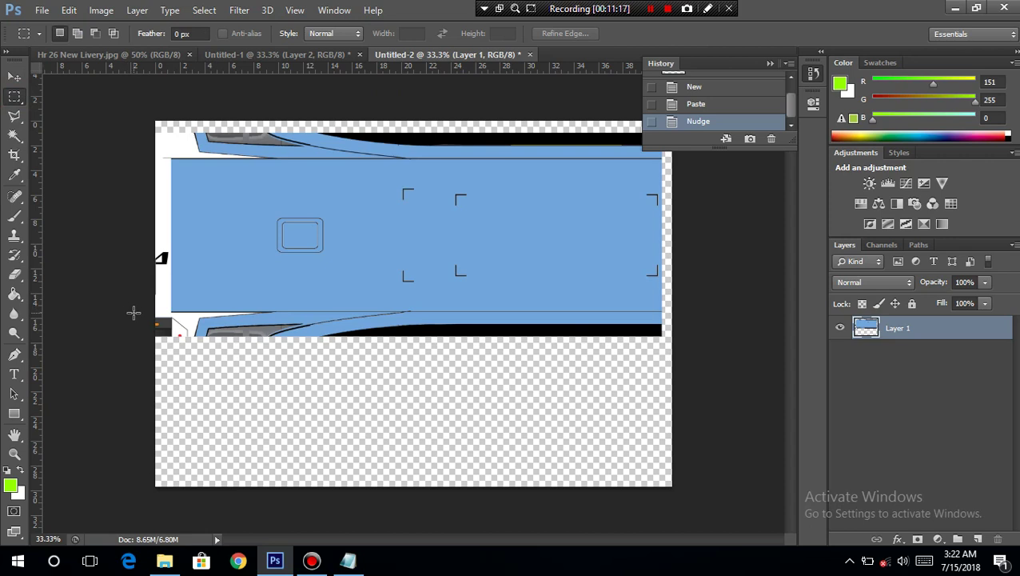
{"action": "left_click_drag", "start_coordinate": [202, 344], "coordinate": [192, 360]}
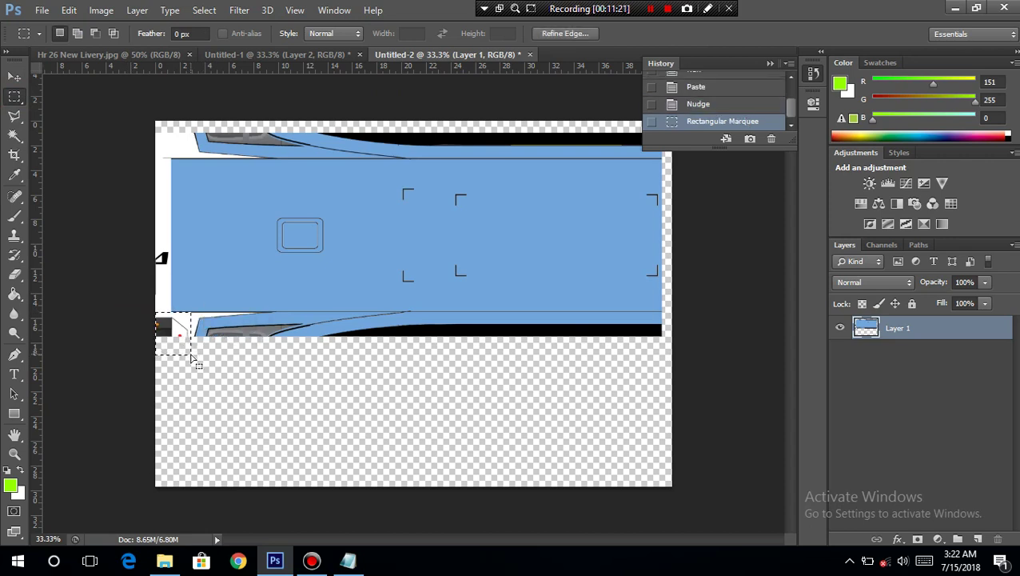
{"action": "key", "text": "Delete"}
{"action": "left_click", "coordinate": [171, 336]}
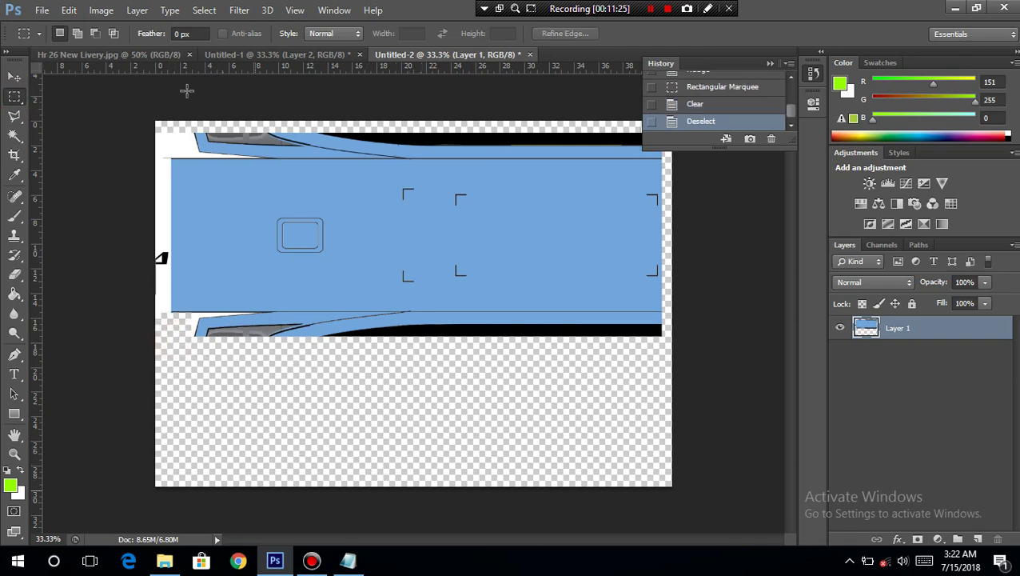
Select the roof's rear portion in Hr 26 New Livery.jpg with a rectangular marquee, including strips of both side panels, and copy it
{"action": "left_click", "coordinate": [142, 56]}
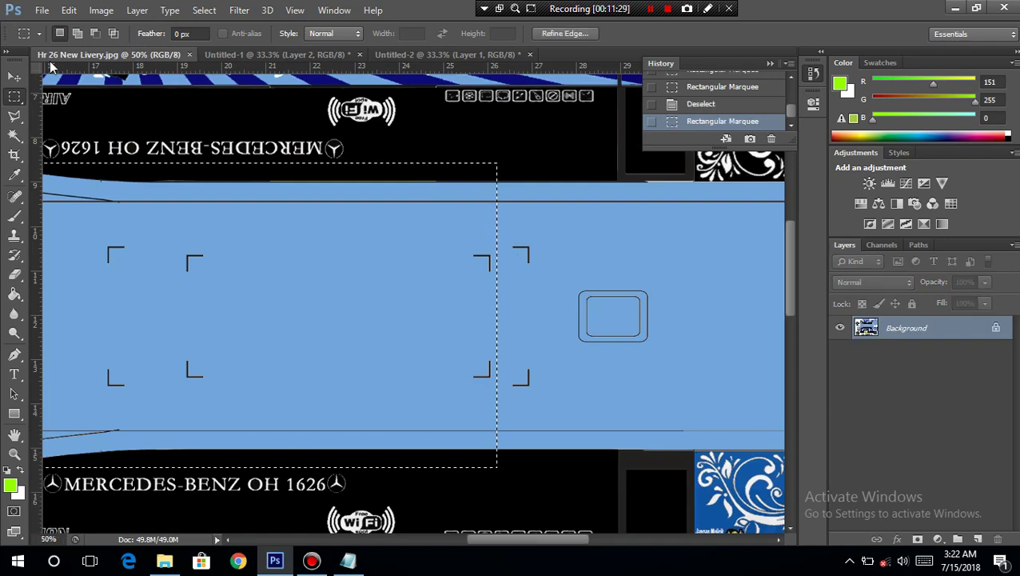
{"action": "left_click", "coordinate": [408, 57]}
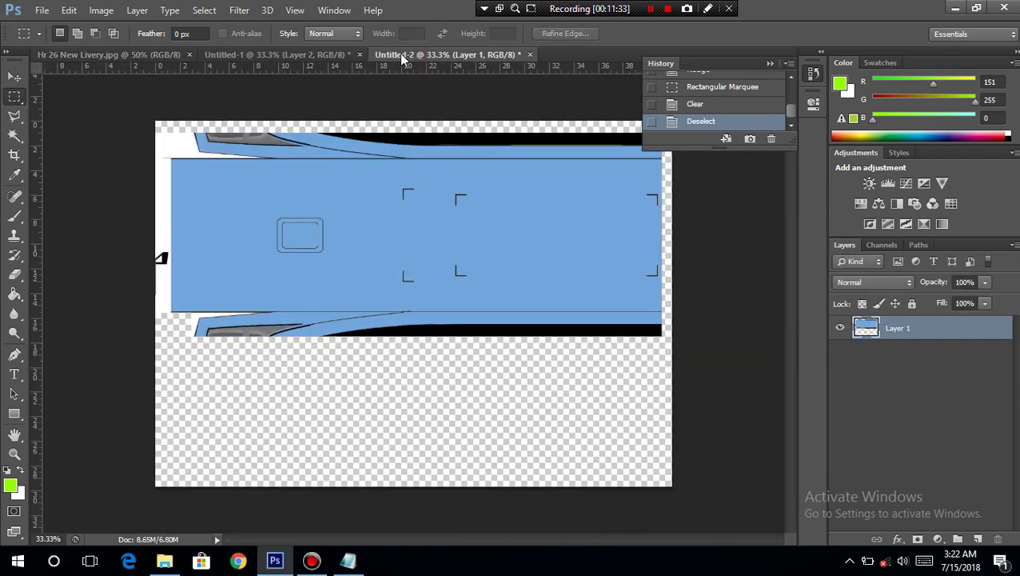
{"action": "left_click", "coordinate": [314, 54]}
{"action": "left_click", "coordinate": [157, 54]}
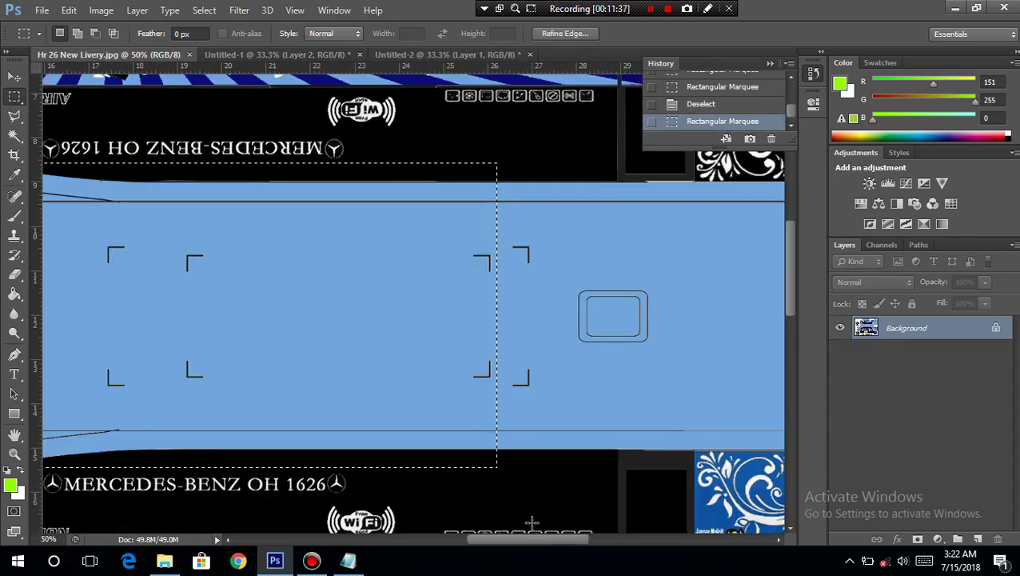
{"action": "left_click", "coordinate": [444, 473]}
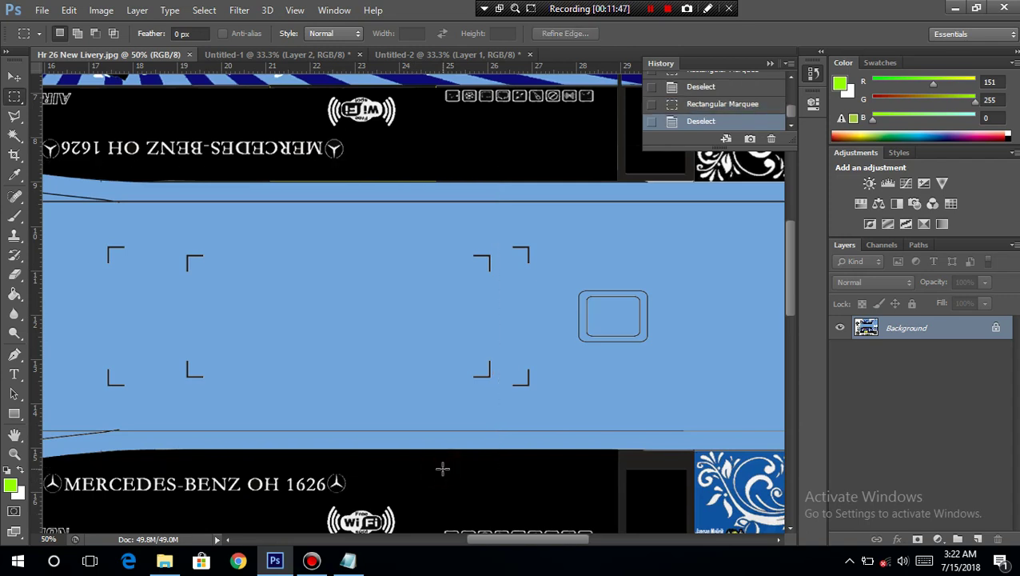
{"action": "left_click_drag", "start_coordinate": [443, 468], "coordinate": [660, 158]}
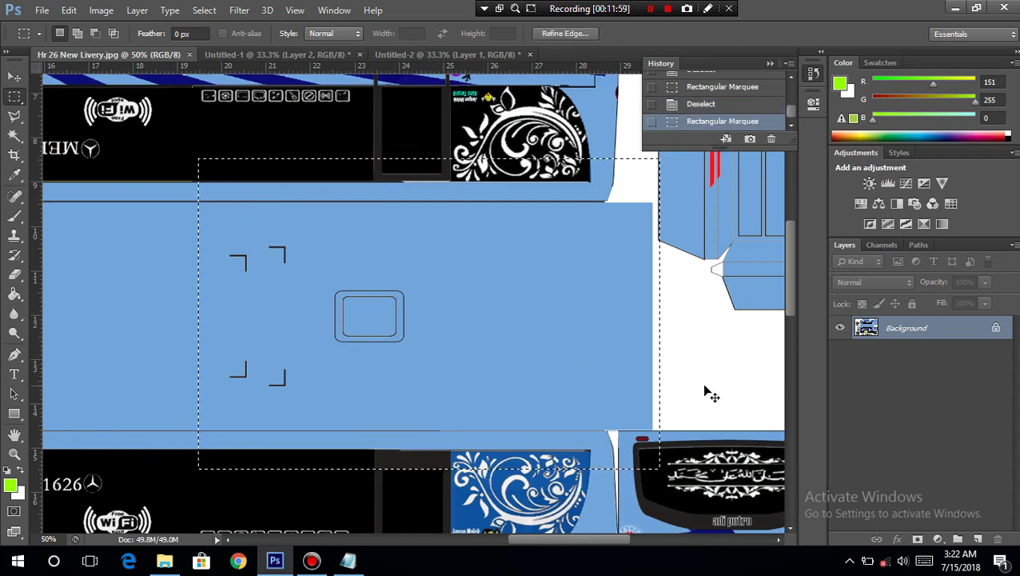
Paste the rear roof section into Untitled-2 and move it down to the canvas's lower middle, overlapping the front section
{"action": "left_click", "coordinate": [410, 60]}
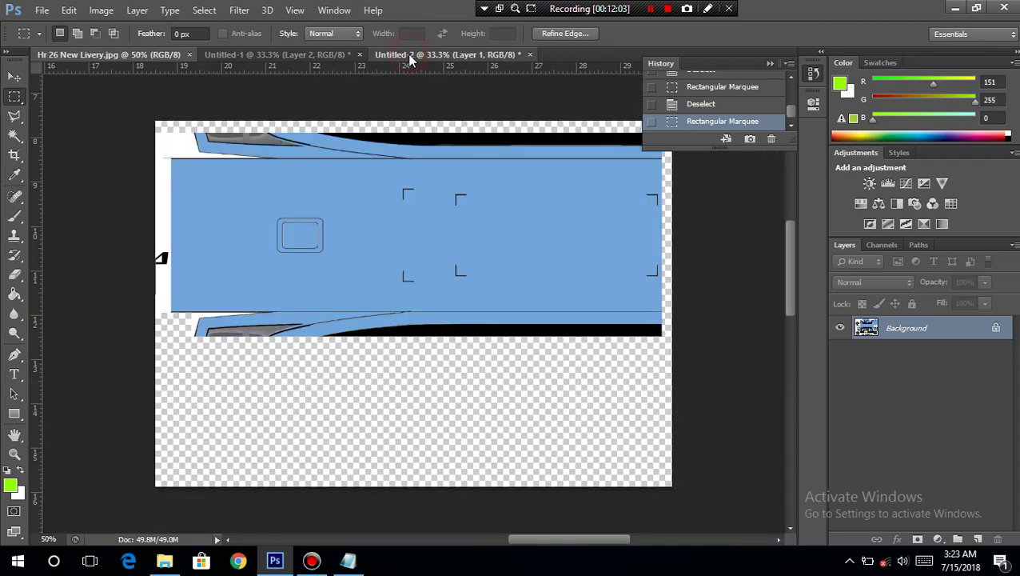
{"action": "key", "text": "ctrl+v"}
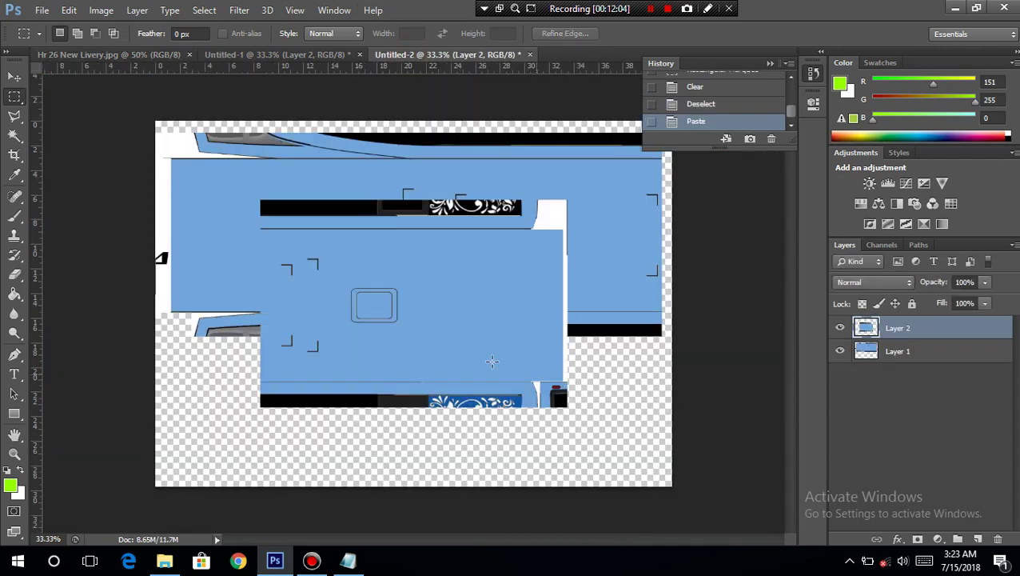
{"action": "left_click", "coordinate": [12, 77]}
{"action": "left_click_drag", "start_coordinate": [485, 323], "coordinate": [491, 395]}
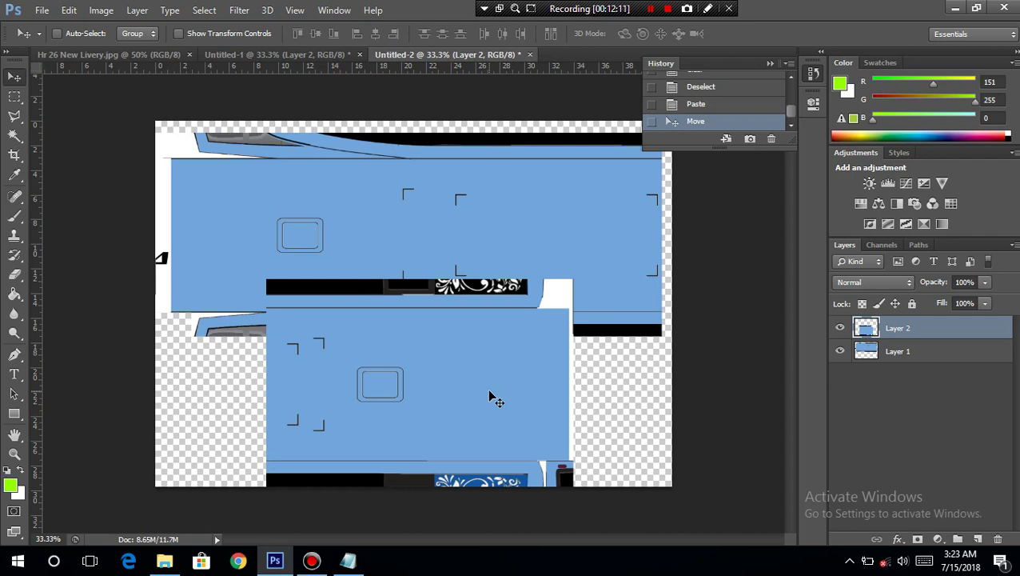
{"action": "left_click_drag", "start_coordinate": [425, 399], "coordinate": [435, 358]}
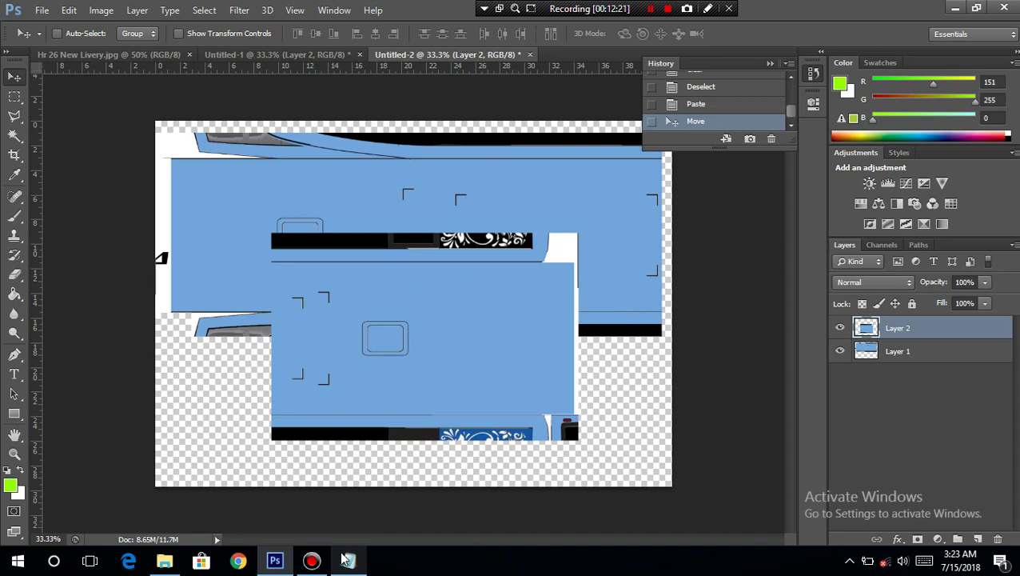
Switch to Notepad and replace the note with "Nah diberi sisa gitu gan maksud saya, jadi pas crop bagian atap,"
{"action": "mouse_move", "coordinate": [345, 559]}
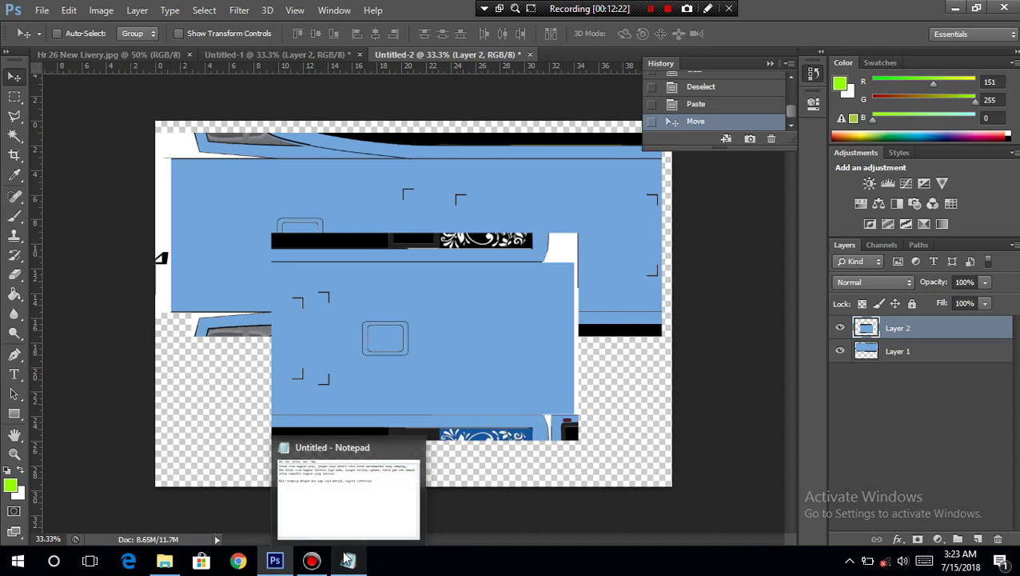
{"action": "left_click", "coordinate": [345, 560]}
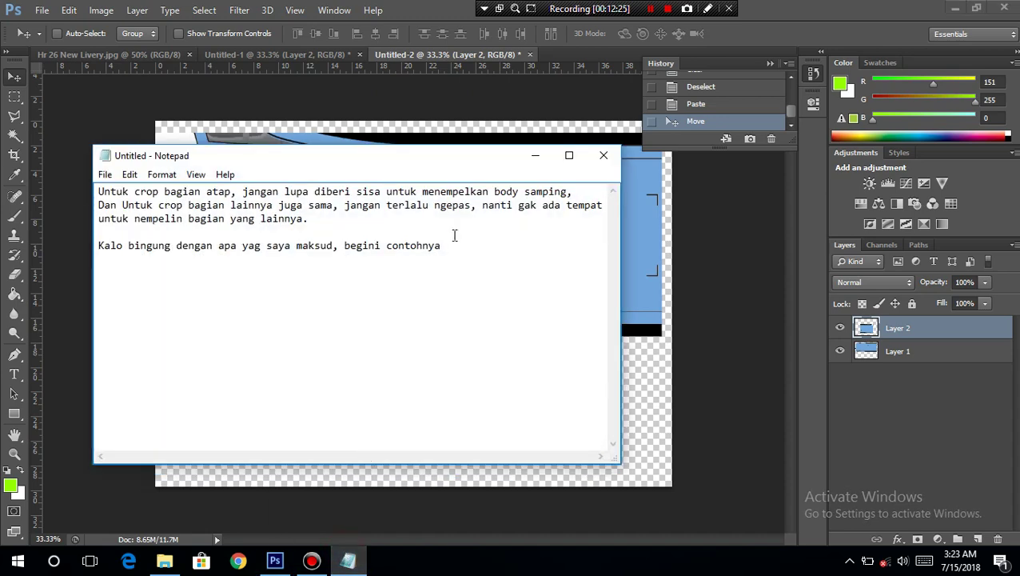
{"action": "key", "text": "ctrl+a"}
{"action": "type", "text": "Nah diber"}
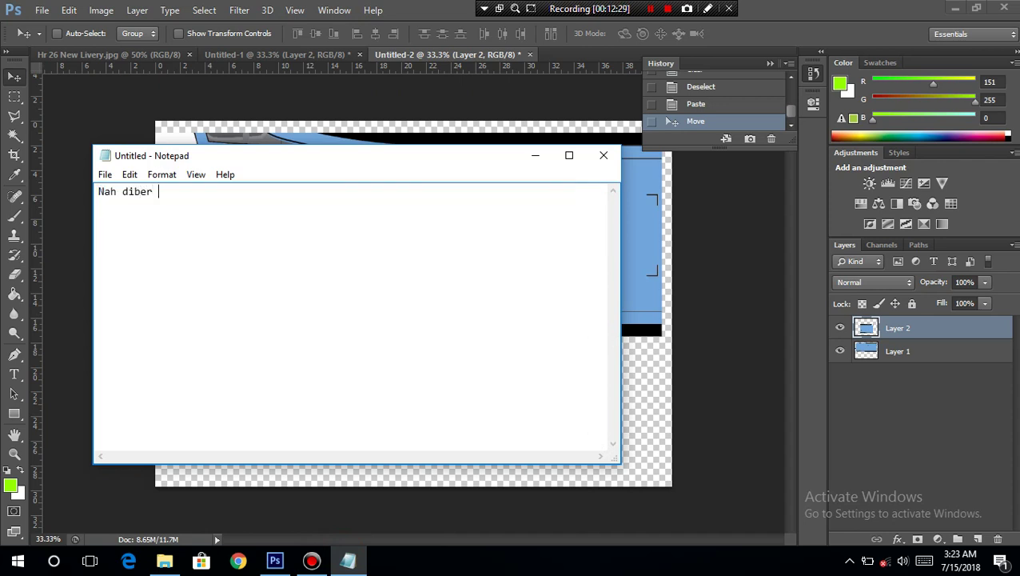
{"action": "type", "text": "i spa"}
{"action": "type", "text": "ce"}
{"action": "key", "text": "BackSpace"}
{"action": "key", "text": "BackSpace"}
{"action": "key", "text": "BackSpace"}
{"action": "key", "text": "BackSpace"}
{"action": "type", "text": "isa gitu gan maksud saya, jadi pas crop bagian atap,"}
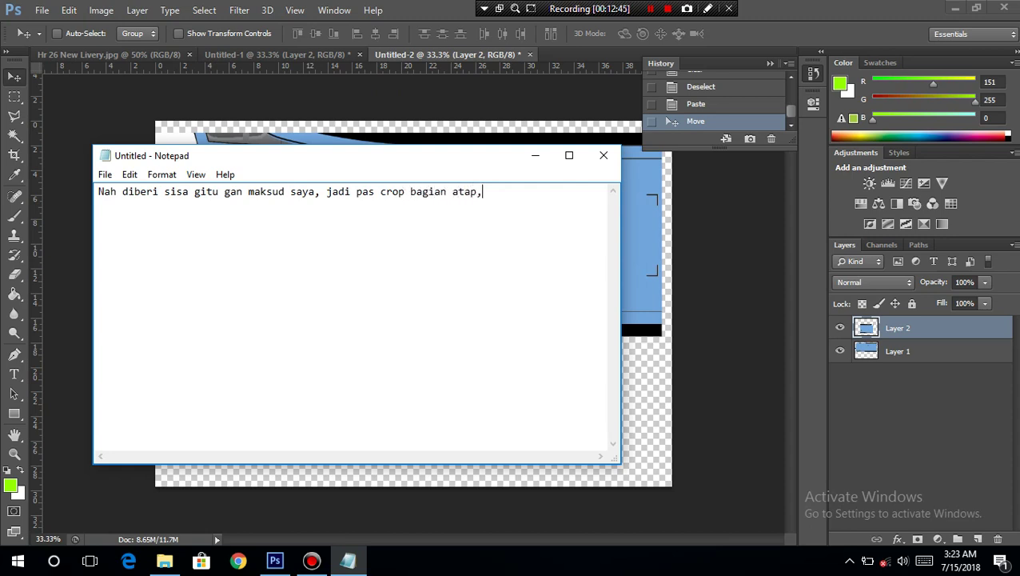
Continue the note with "bagian body kiri" and a second line "kanan juga ikutan, tapi jangan kebanyakan kaya saya, nanti ga muat, hehe :v"
{"action": "type", "text": " bagian body kiri"}
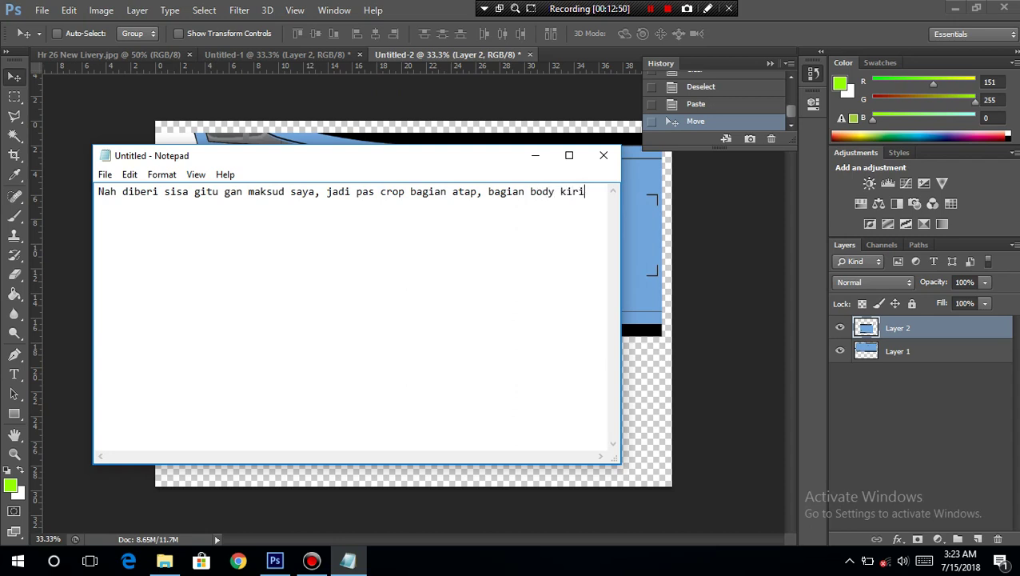
{"action": "key", "text": "Return"}
{"action": "type", "text": "kanan juga ikut"}
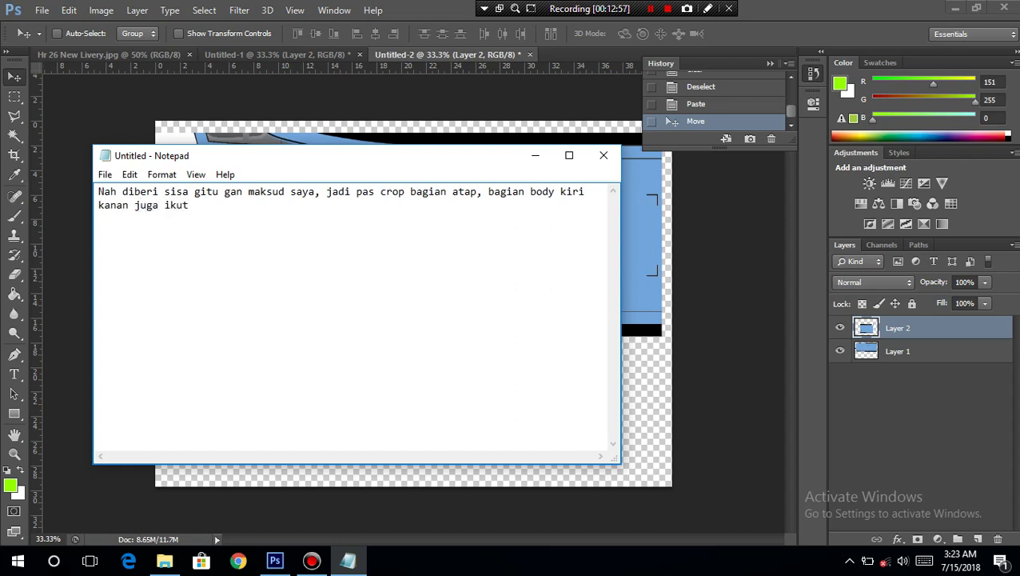
{"action": "type", "text": "an, tapi jangan kebanyakan kaya saya, nanti ga muat "}
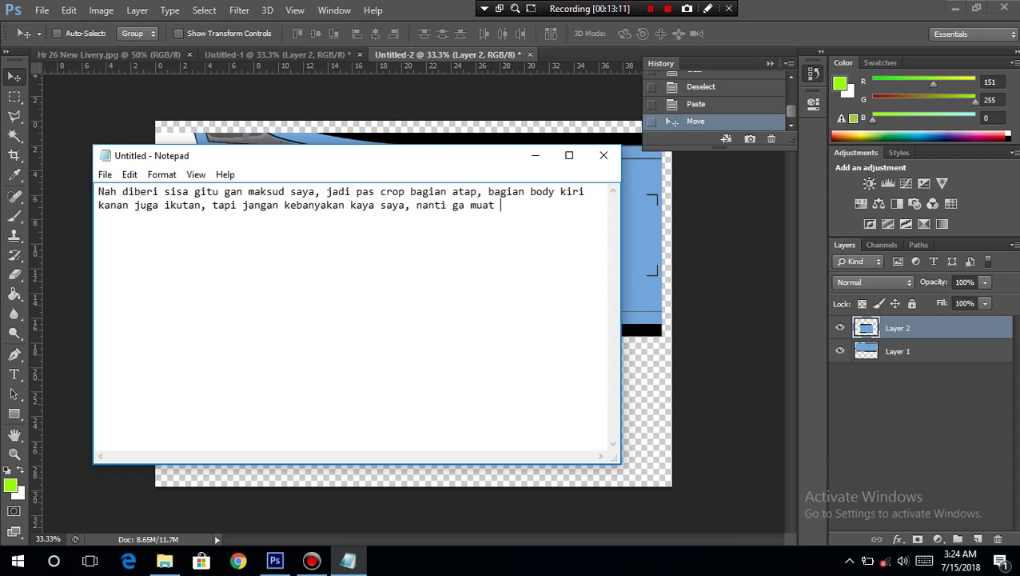
{"action": "type", "text": ", hehe :v"}
{"action": "left_click", "coordinate": [565, 208]}
Replace the whole Notepad note with "Lanjutin gitu terus sampe semua bagian udah dicrop,"
{"action": "key", "text": "ctrl+a"}
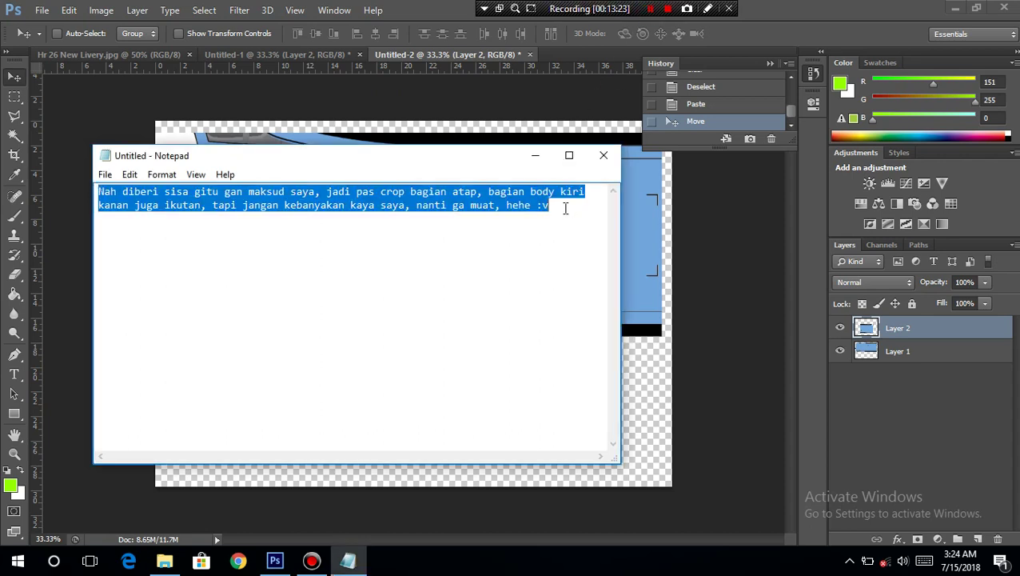
{"action": "type", "text": "kal"}
{"action": "key", "text": "BackSpace"}
{"action": "key", "text": "BackSpace"}
{"action": "key", "text": "BackSpace"}
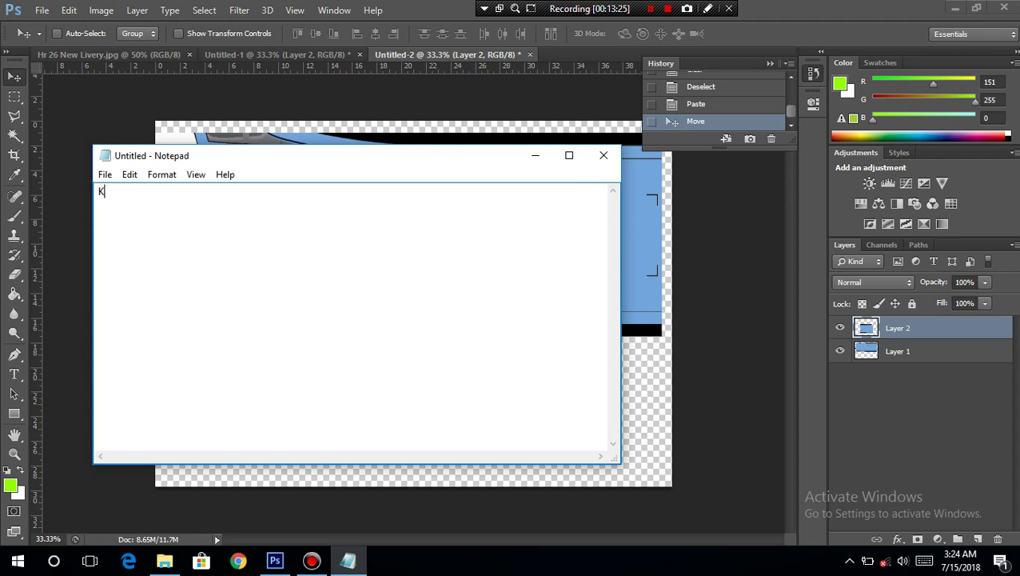
{"action": "type", "text": "Lanjutin gitu terus"}
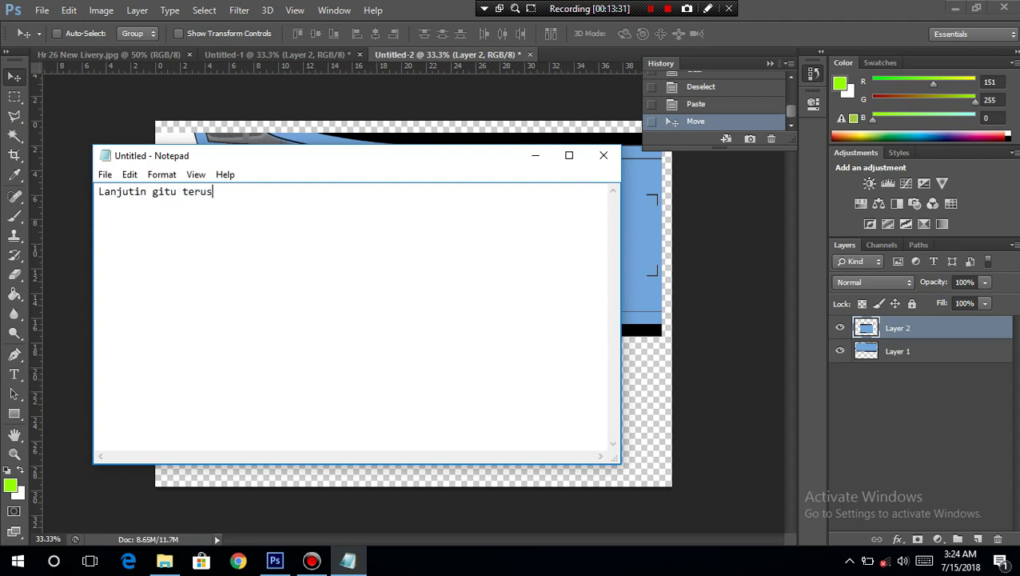
{"action": "type", "text": " sampe semua ba"}
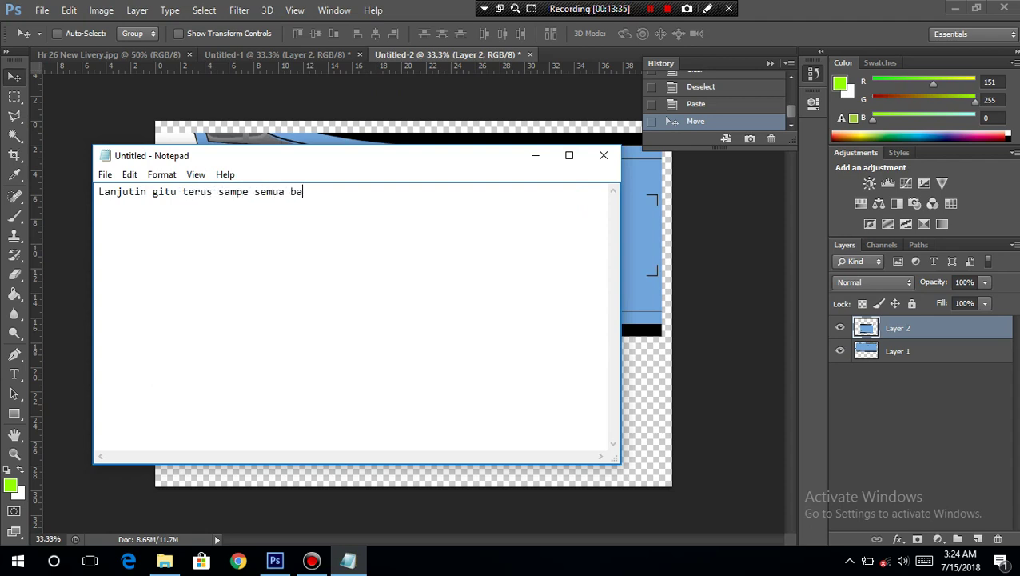
{"action": "type", "text": "gian udah dicrop,"}
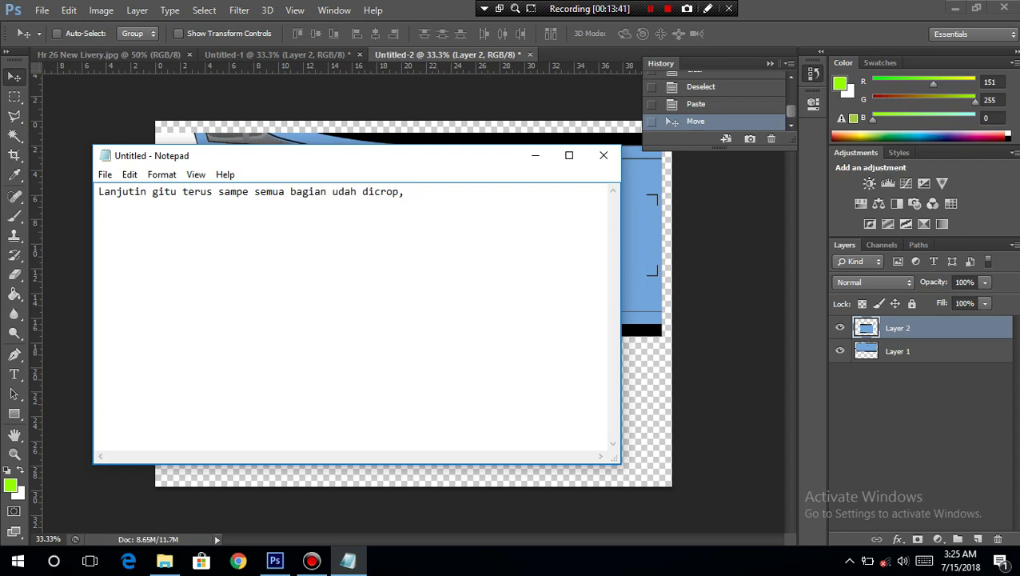
Continue the note with "total kertas klo semua partnya udah selesai" and add a second line "kurang lbih 8 lembar...."
{"action": "type", "text": " total kertas klo "}
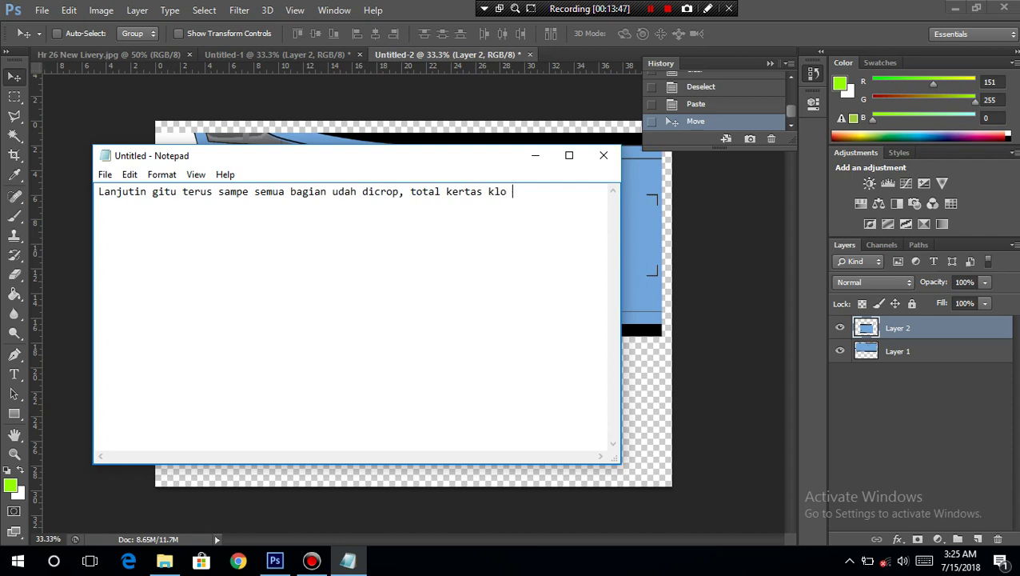
{"action": "type", "text": "semua partnya u"}
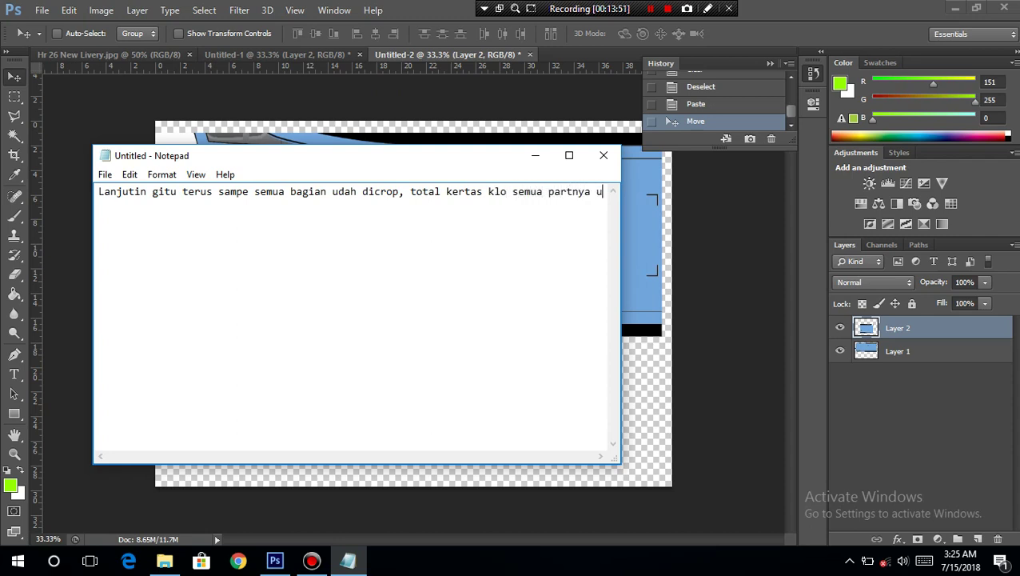
{"action": "type", "text": "dah selesai"}
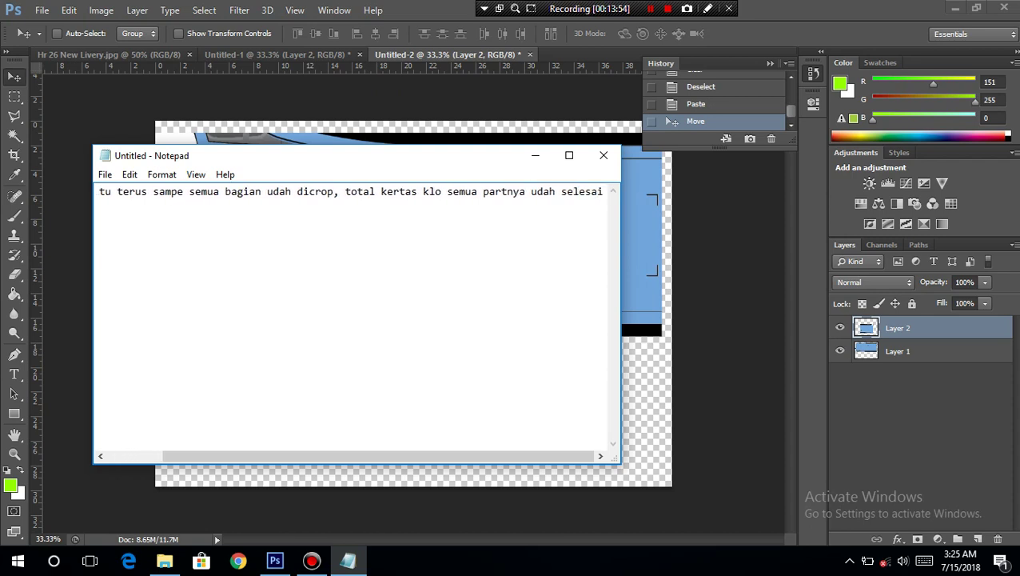
{"action": "key", "text": "Return"}
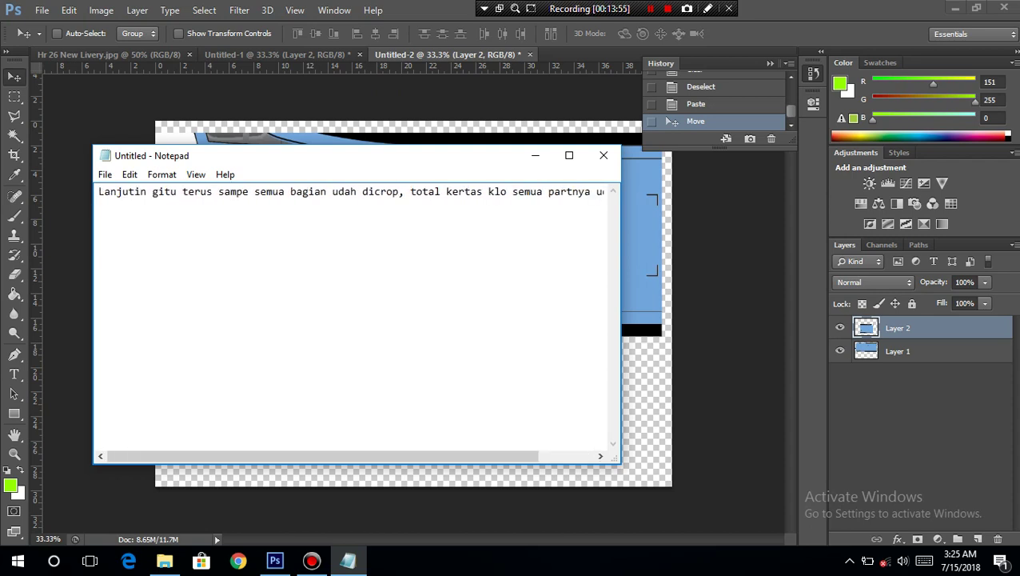
{"action": "type", "text": "kurang lbih 8 lembar...."}
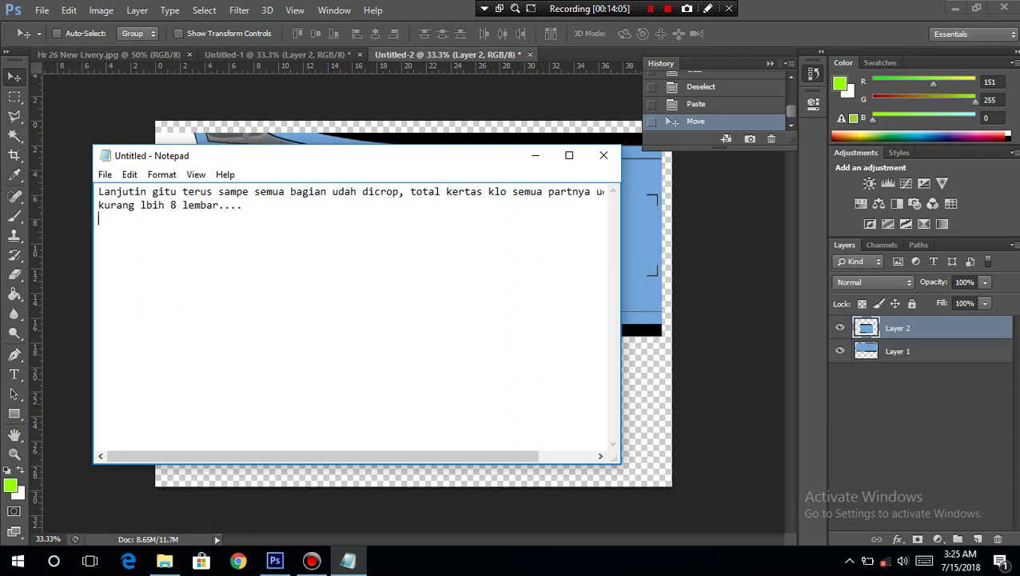
Replace the Notepad text with "Nah itu tadi tutorialnya untuk resize pola dari skala 1:50 ke skala 1:20"
{"action": "key", "text": "ctrl+a"}
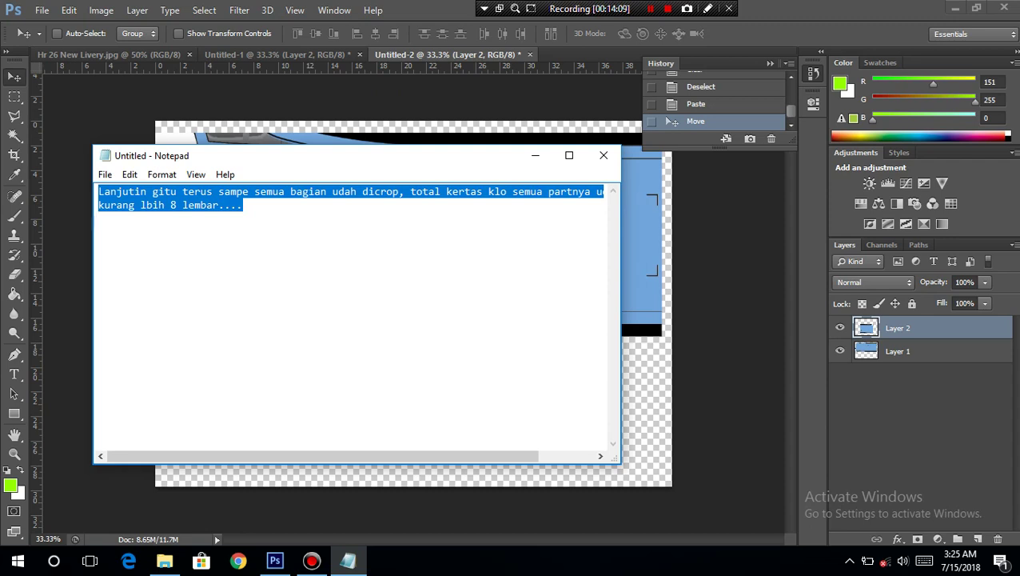
{"action": "type", "text": "Nah"}
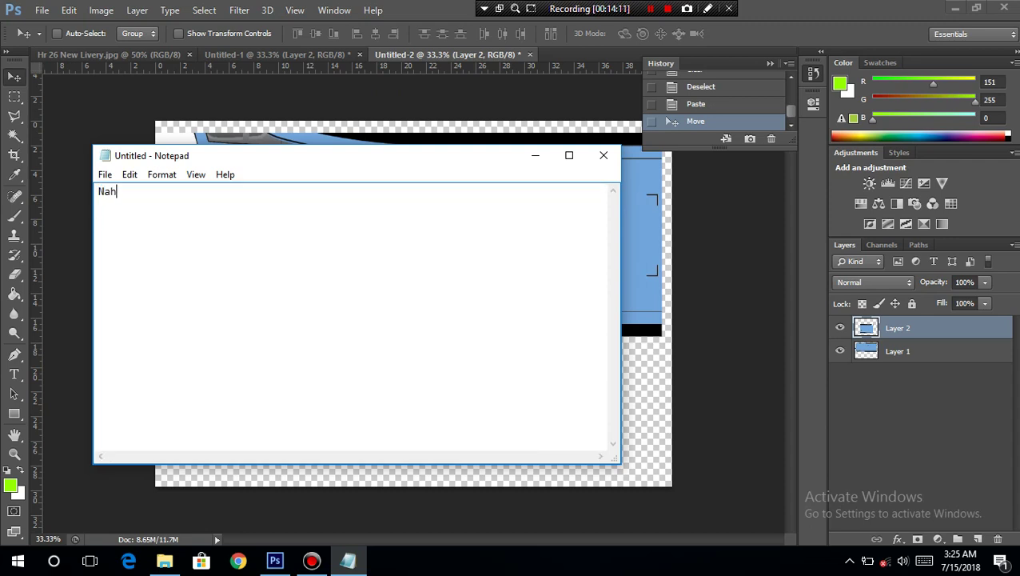
{"action": "type", "text": " itu tadi tutorial"}
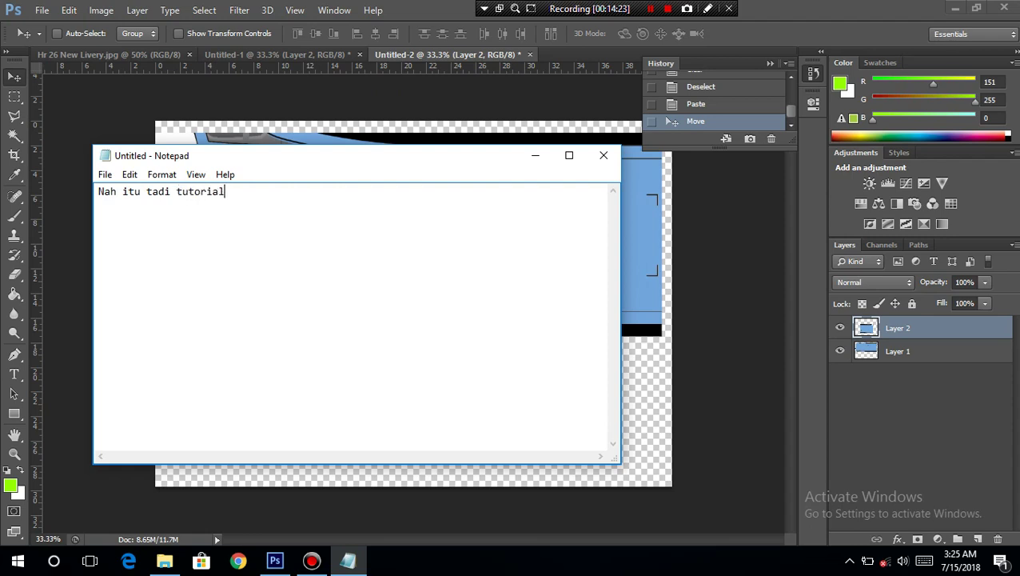
{"action": "type", "text": "nya unutuk resize "}
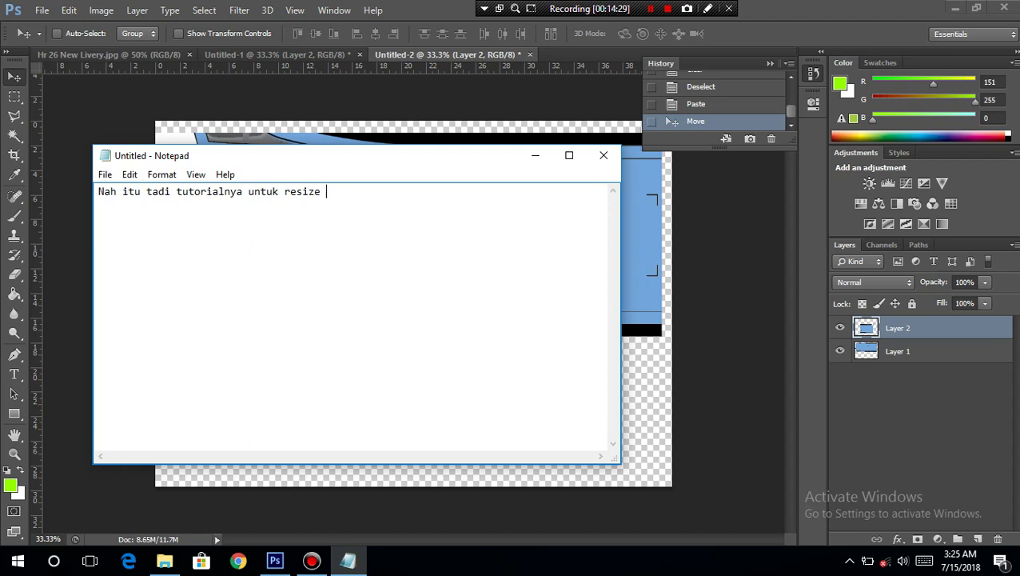
{"action": "type", "text": "pola dari skala "}
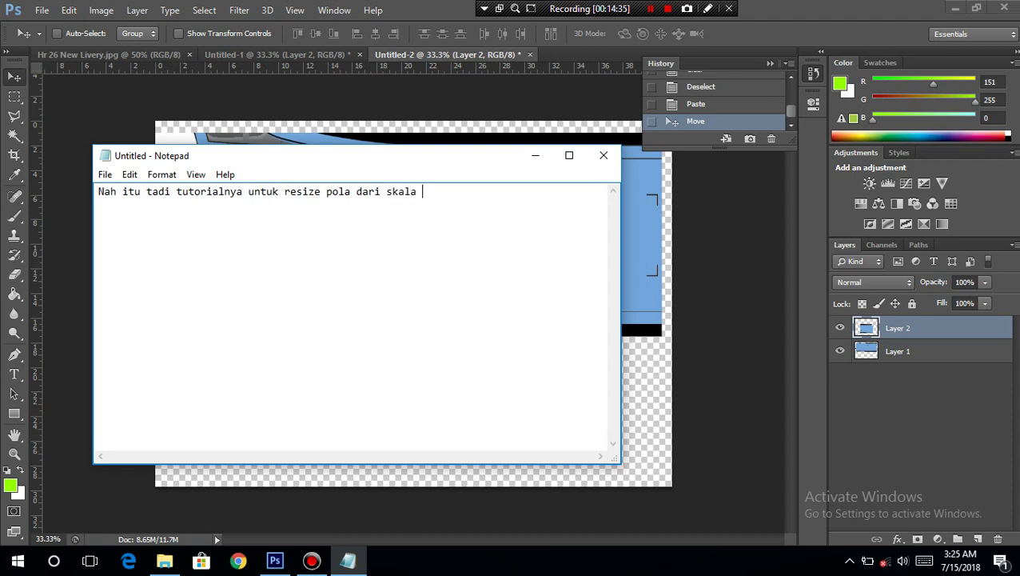
{"action": "type", "text": "1:50 ke skala 1:20"}
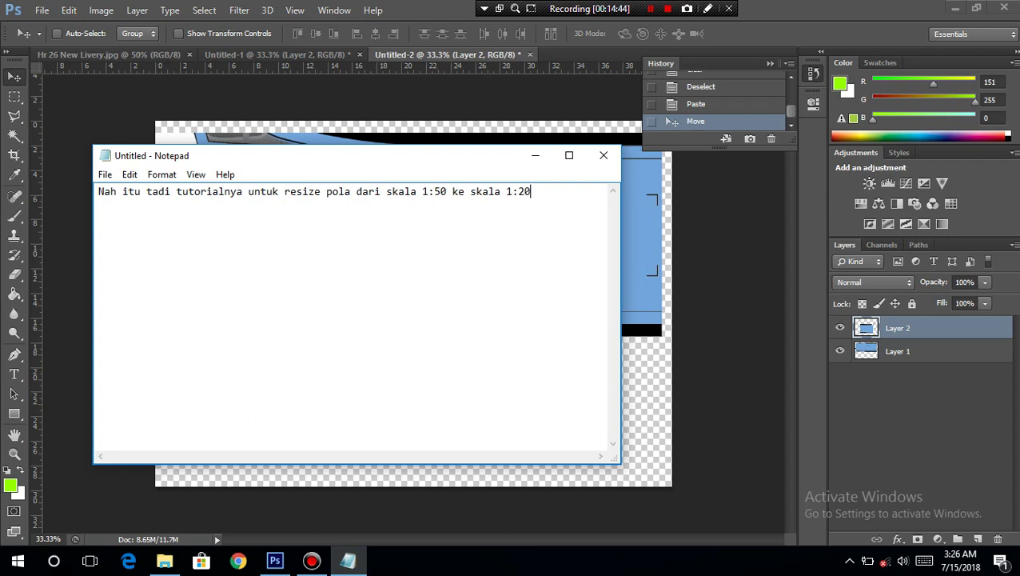
End the first line with "..." and add "Mohon maaf klo banyak kekurangannya dalam tutorial ini dan mohon maaf juga kalo agak kurang jelas hehe :v"
{"action": "type", "text": "..."}
{"action": "key", "text": "Return"}
{"action": "type", "text": "Mohon maaf kl"}
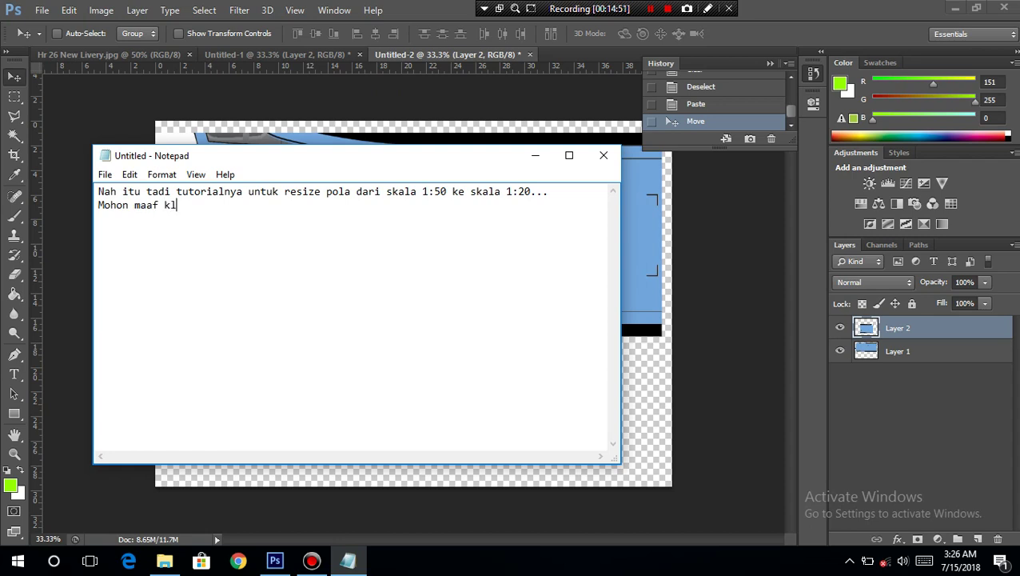
{"action": "type", "text": "o banyak kekurangannya"}
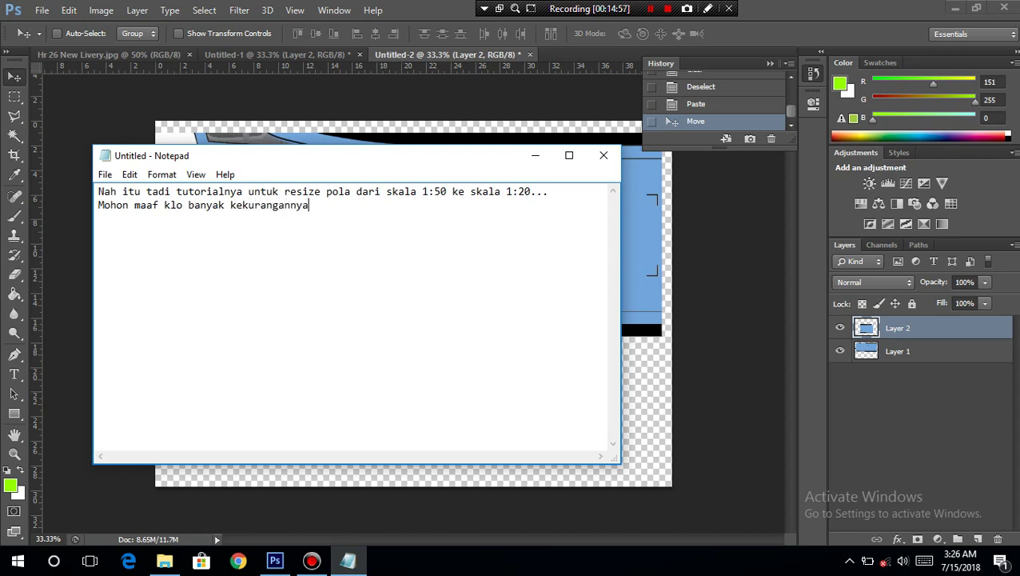
{"action": "type", "text": " dalam tutori"}
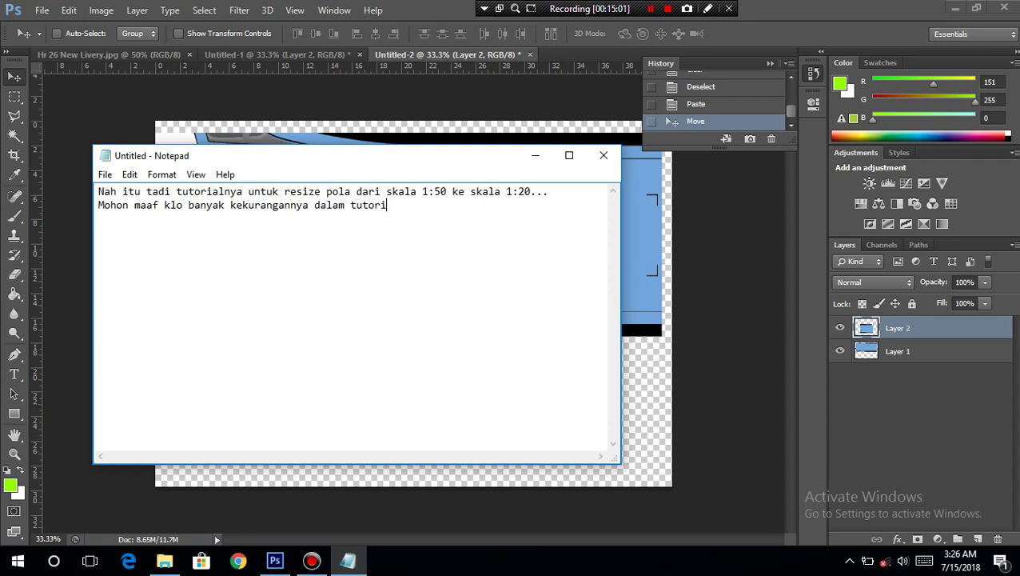
{"action": "type", "text": "al ini dan mohon maaf juga kalo "}
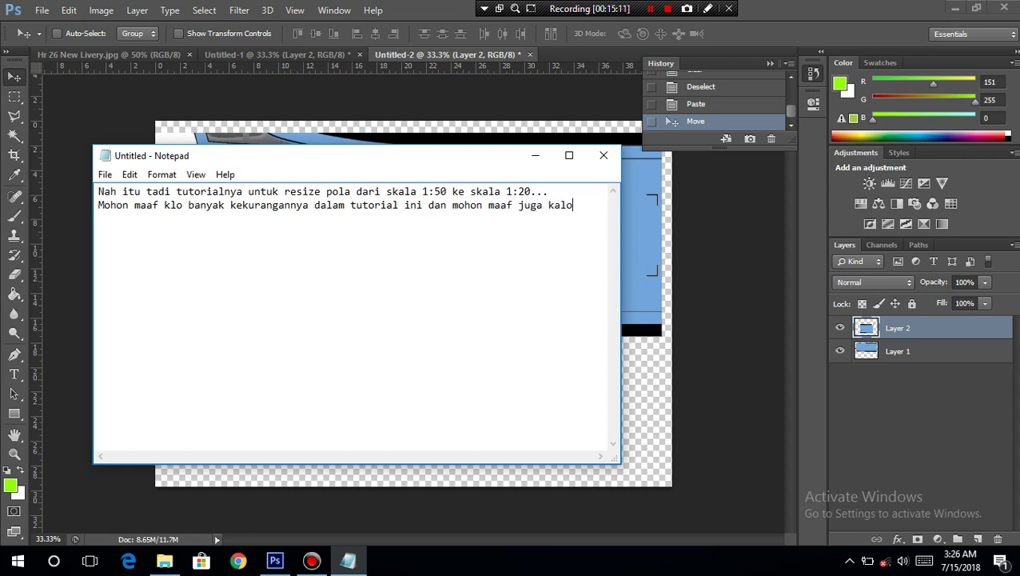
{"action": "type", "text": "agak kurang jelas"}
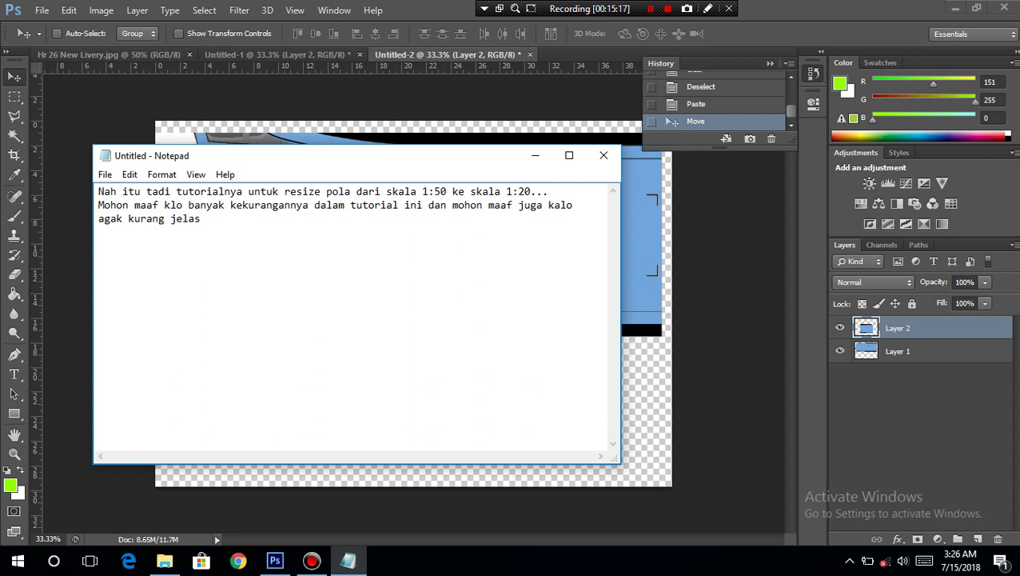
{"action": "type", "text": " hehe"}
{"action": "type", "text": " :v  "}
{"action": "type", "text": "Pesan saya"}
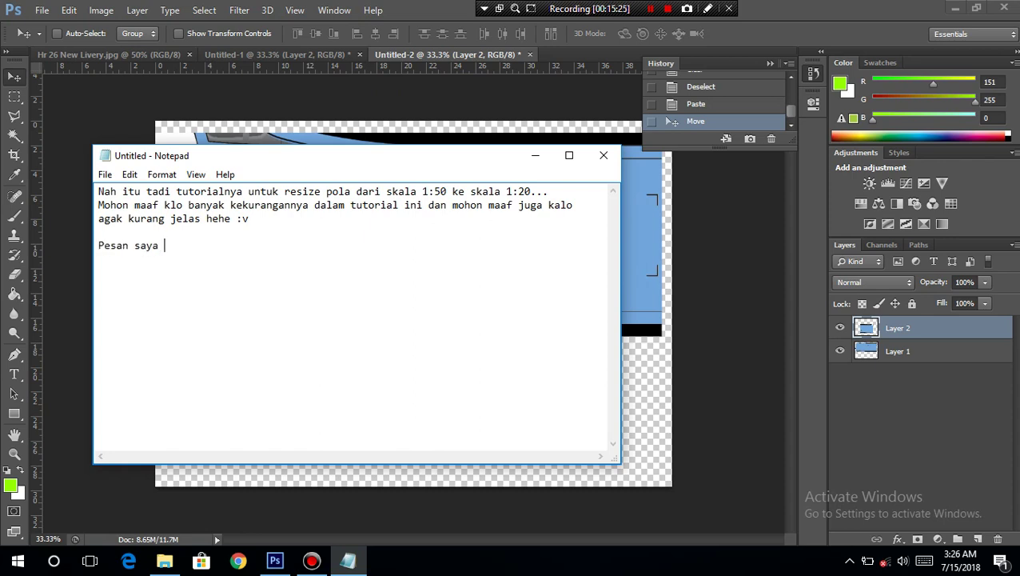
{"action": "key", "text": "BackSpace"}
{"action": "key", "text": "BackSpace"}
{"action": "key", "text": "BackSpace"}
{"action": "key", "text": "BackSpace"}
{"action": "key", "text": "BackSpace"}
{"action": "key", "text": "BackSpace"}
{"action": "key", "text": "BackSpace"}
{"action": "key", "text": "BackSpace"}
{"action": "key", "text": "BackSpace"}
{"action": "key", "text": "BackSpace"}
Start a new paragraph in the note with "Kllo ada yang kurang jelas bisa ditanyakan di klom komentar atau PM Facebook saya"
{"action": "type", "text": "Kllo"}
{"action": "type", "text": " ada y"}
{"action": "type", "text": "ku"}
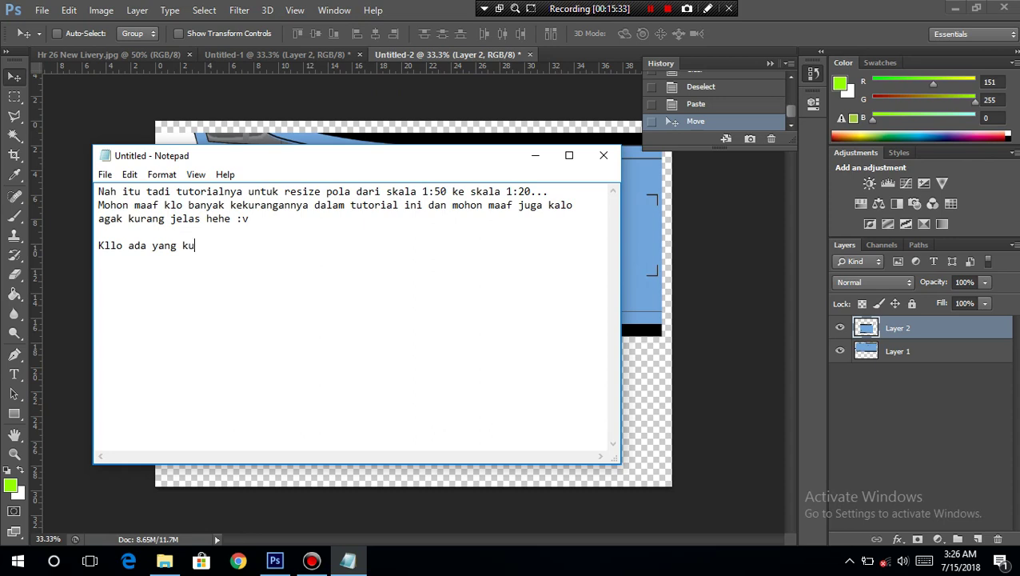
{"action": "type", "text": "rang jelas"}
{"action": "type", "text": "bisa"}
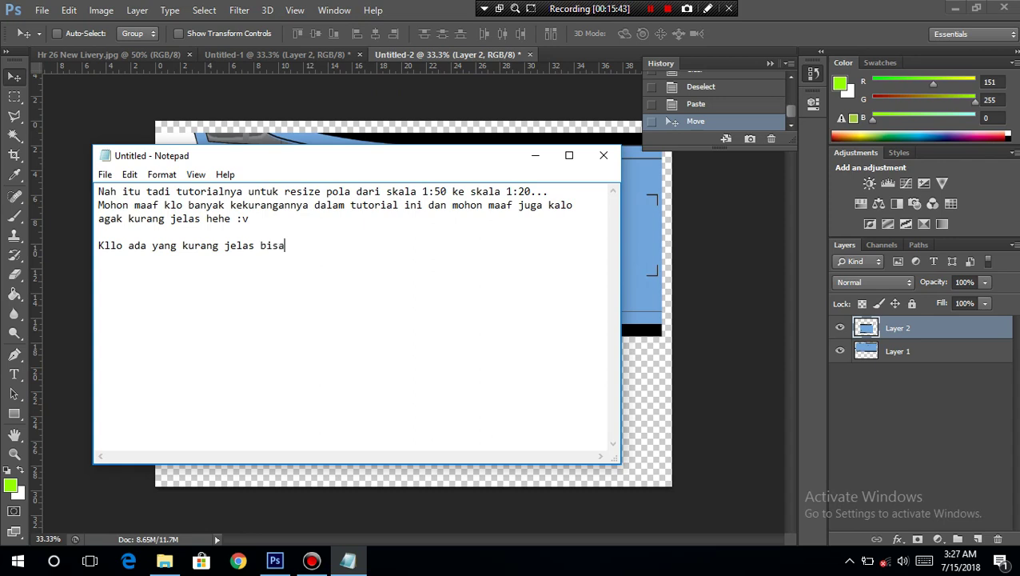
{"action": "type", "text": " ditanyakan di"}
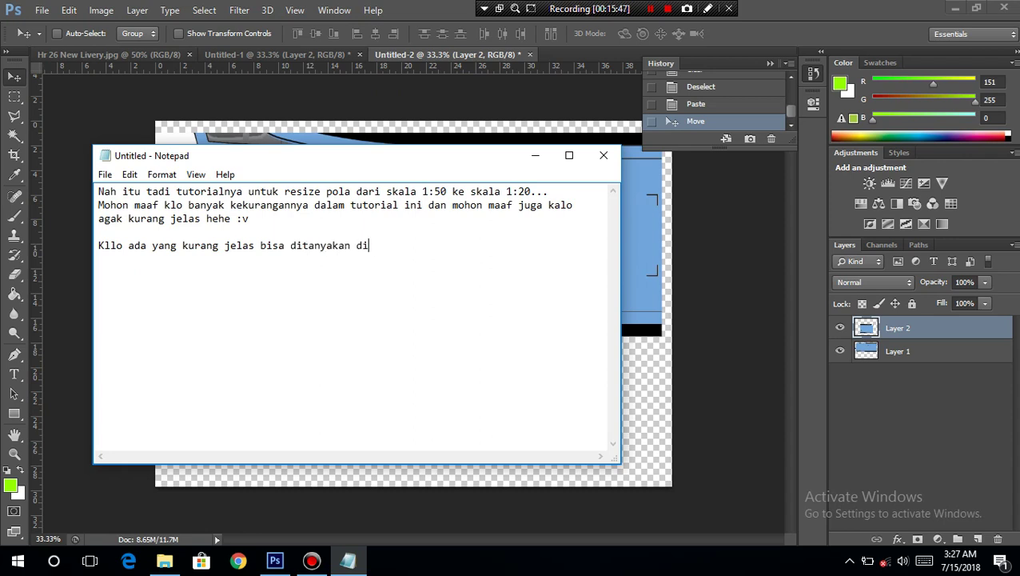
{"action": "type", "text": " klom komentar"}
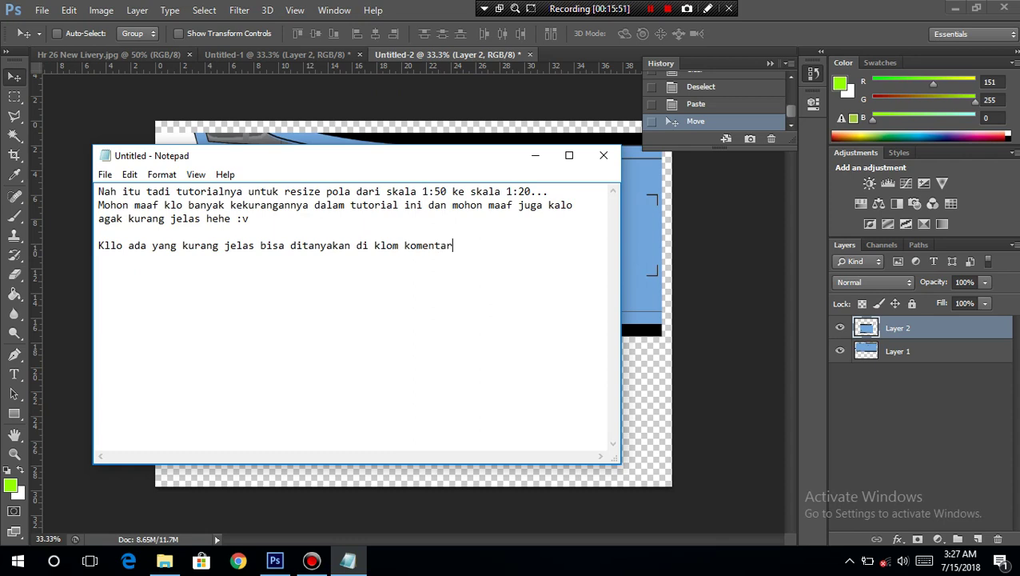
{"action": "type", "text": " atau PM Facebook"}
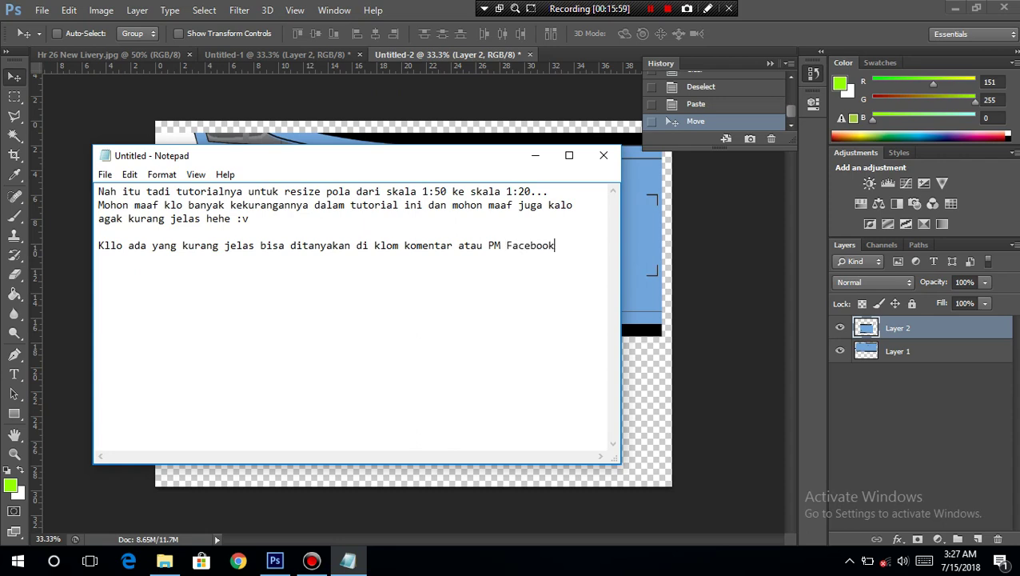
{"action": "type", "text": " saya"}
Add a line reading "Facebook:" followed by the author's full name below the contact sentence
{"action": "key", "text": "Return"}
{"action": "type", "text": "Facebook: Ignatiu"}
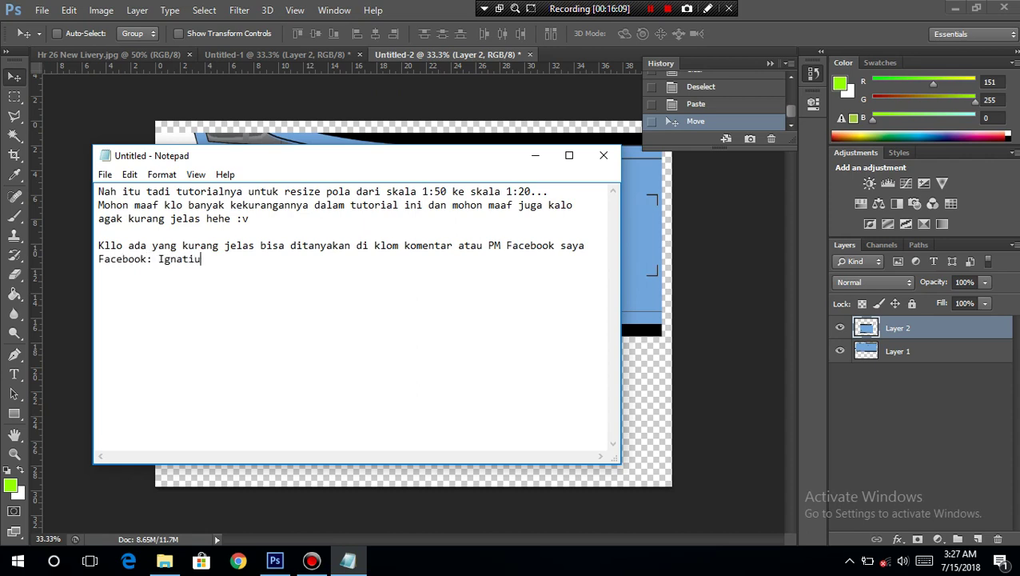
{"action": "type", "text": "s Valentino"}
{"action": "key", "text": "Return"}
{"action": "type", "text": "Pesa"}
{"action": "key", "text": "BackSpace"}
{"action": "key", "text": "BackSpace"}
{"action": "key", "text": "BackSpace"}
{"action": "key", "text": "BackSpace"}
Add the closing paragraph "Udah lah ya gan, ga usah lama lama tutorialnya, jadi sekian dan terima kasih sudah mau nonton"
{"action": "type", "text": "Ud"}
{"action": "key", "text": "BackSpace"}
{"action": "type", "text": "dah"}
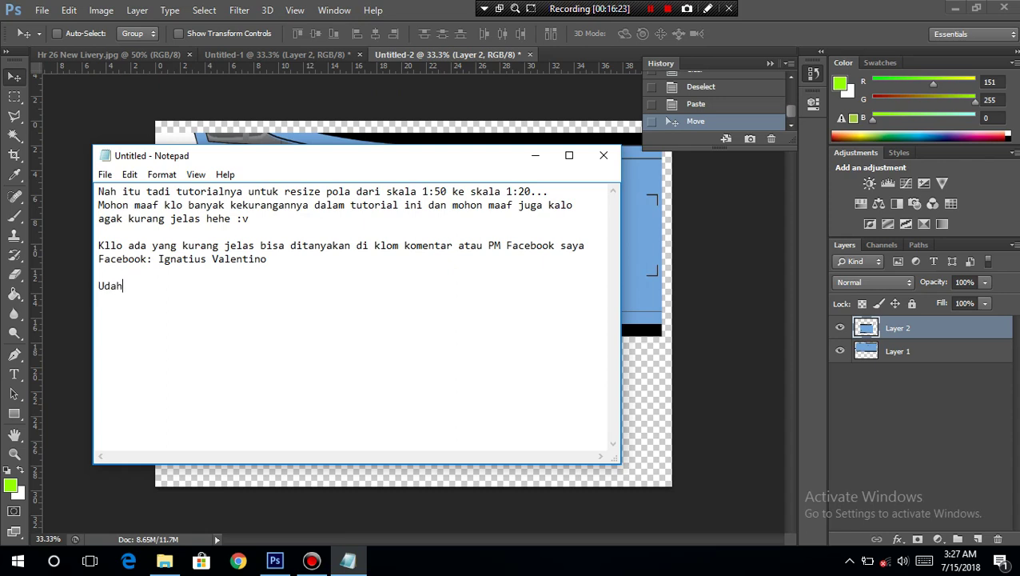
{"action": "type", "text": " lah ya gan, ga usah lama lam"}
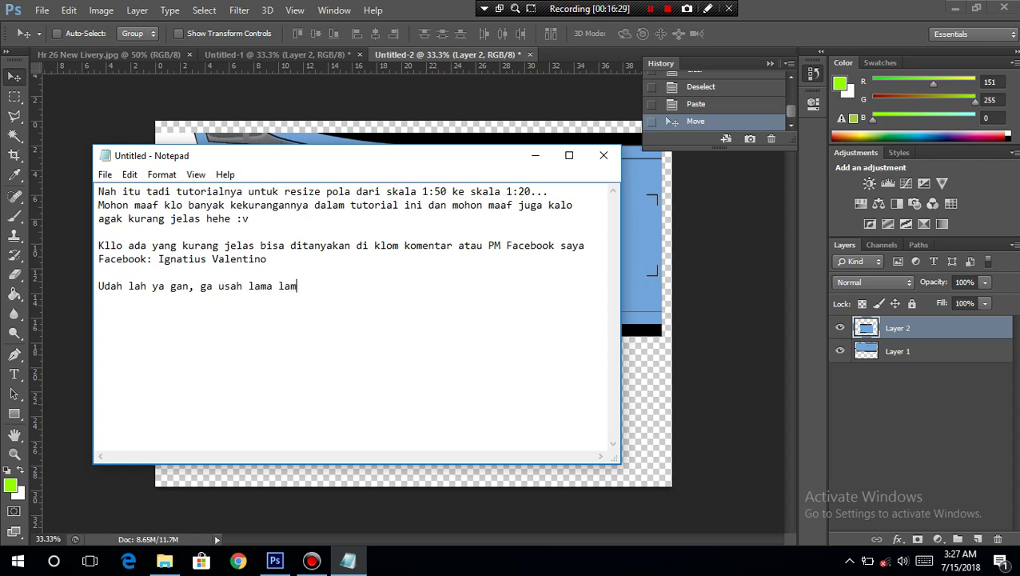
{"action": "type", "text": "a tutorialnya, jadi se"}
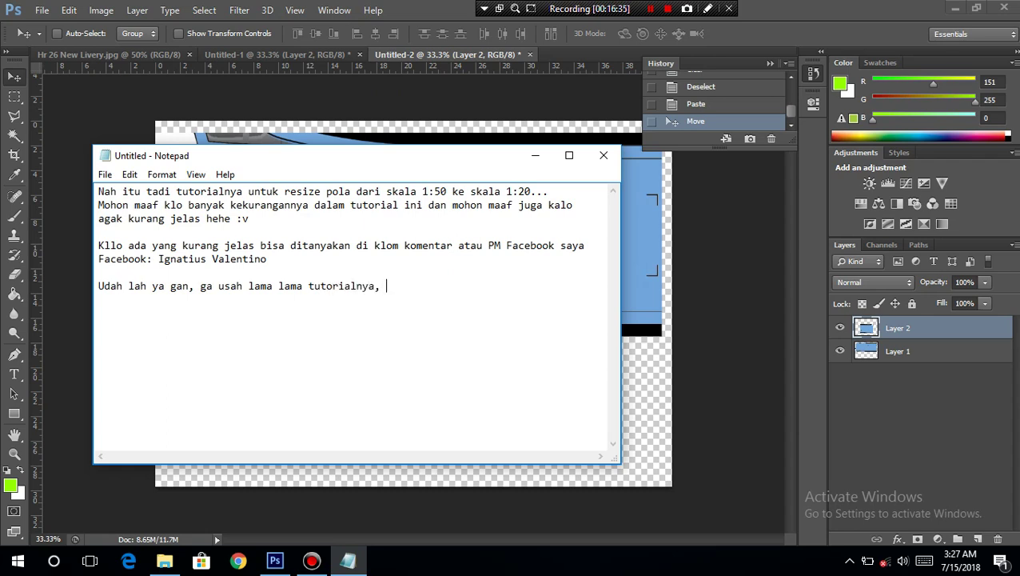
{"action": "type", "text": "kian dan terima kash"}
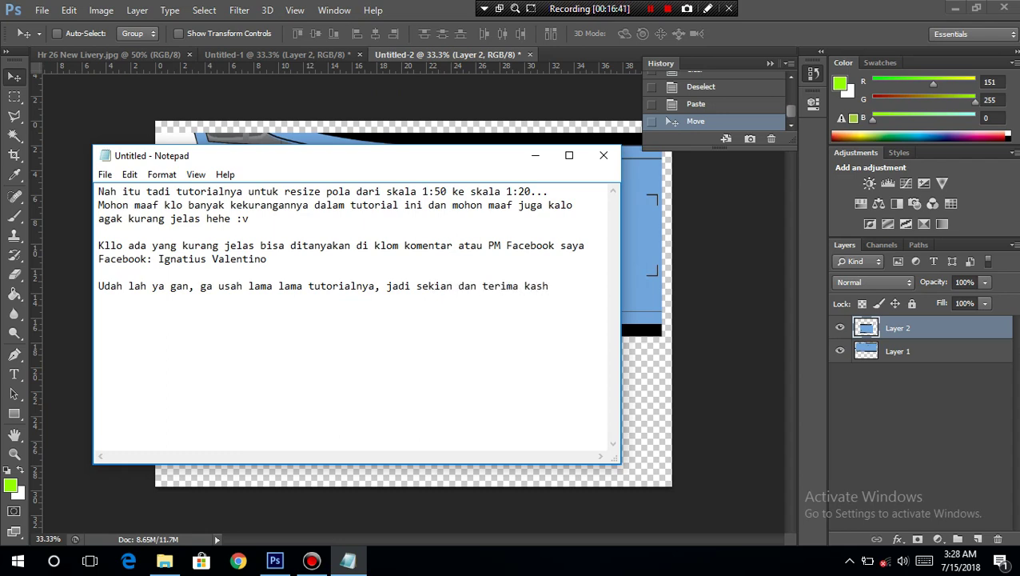
{"action": "type", "text": "ih sudah mau nonton"}
{"action": "key", "text": "Return"}
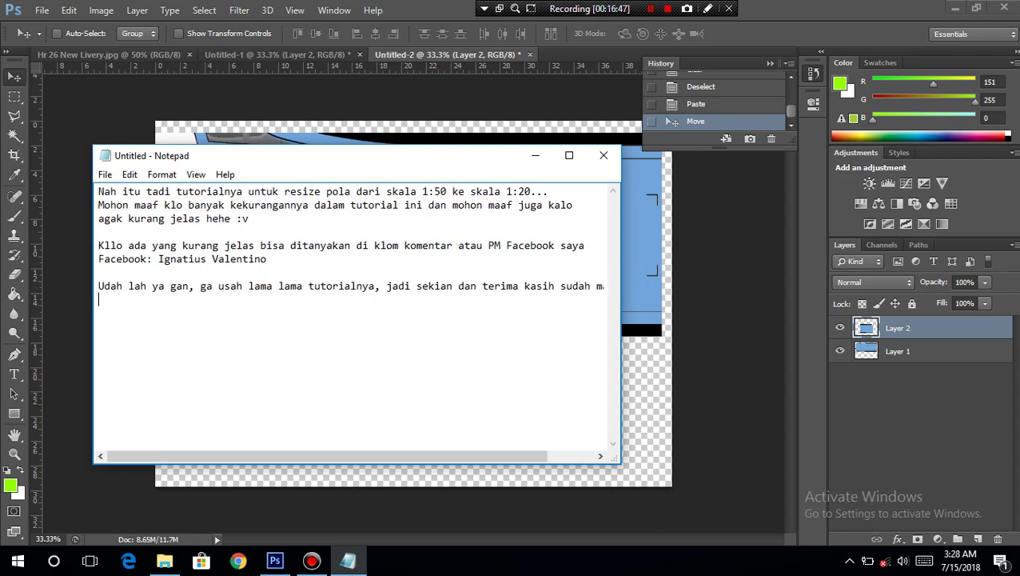
Start the final paragraph with "Pesan saya yang terakhir, jangan lupa like videonya dan subscribe (Kalo saya uplod"
{"action": "type", "text": "Pesan saya yang te"}
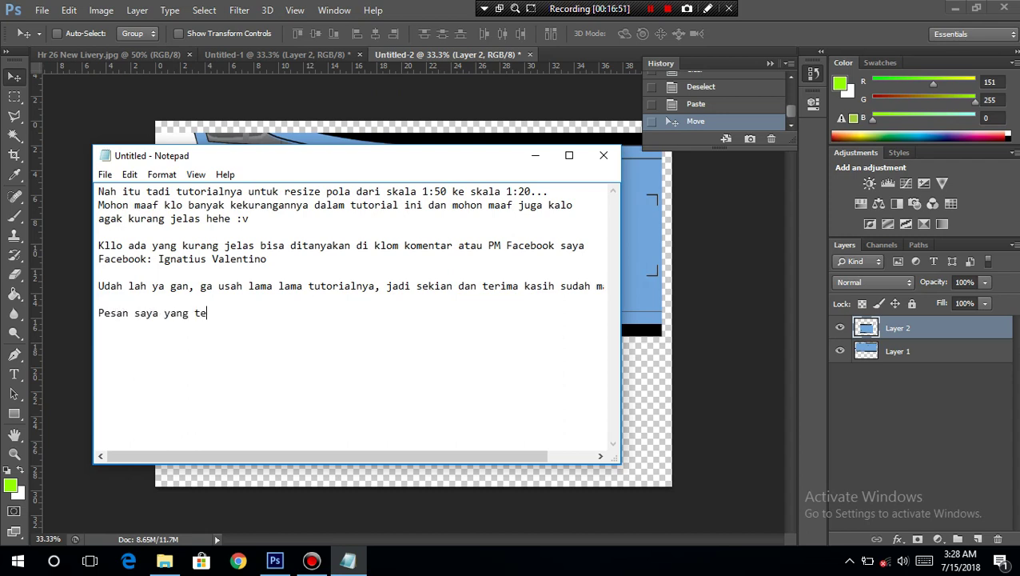
{"action": "type", "text": "rakhir, jangan lupa l"}
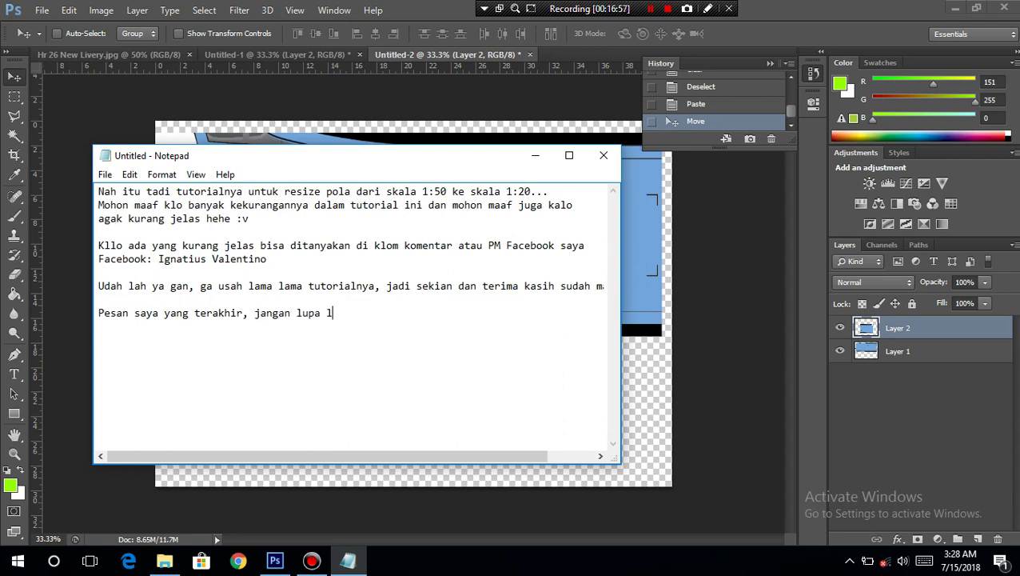
{"action": "type", "text": "ike videonya"}
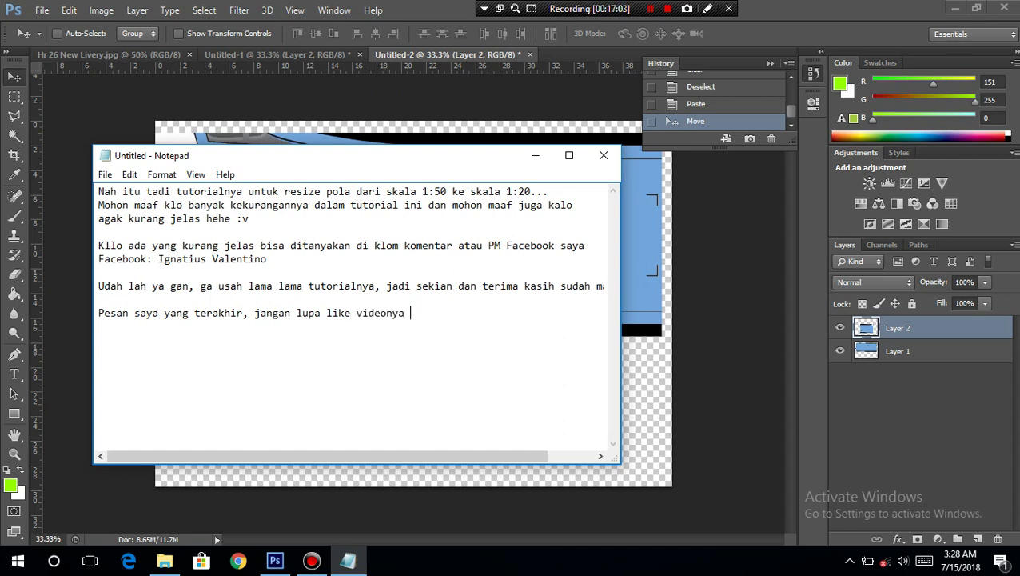
{"action": "type", "text": " dan subscribe ("}
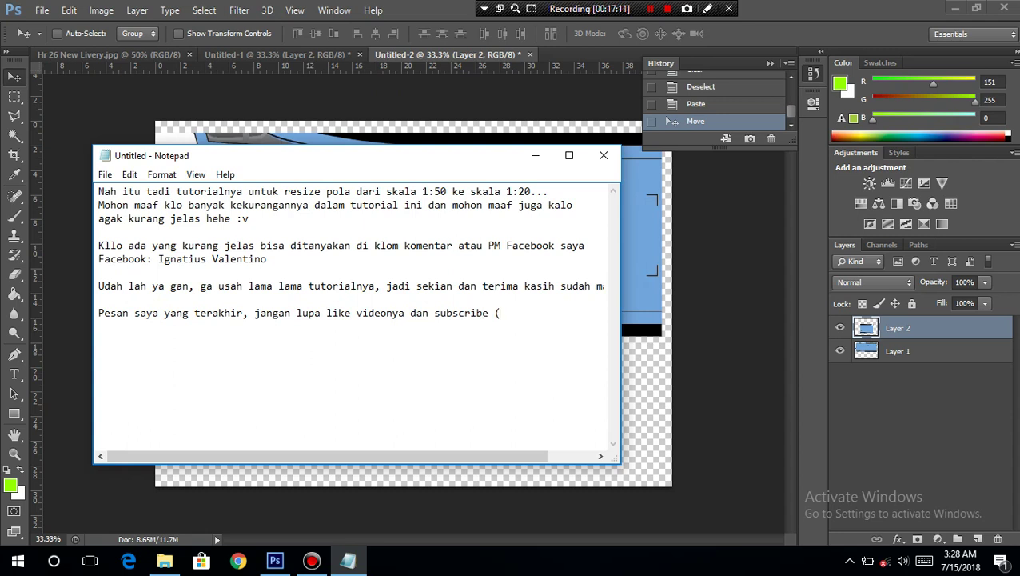
{"action": "type", "text": "Kalo saya uplod"}
Finish the final paragraph on a second line with "di Yutub :v), Kalo saya uplod di Facebook cukup like aja gapapa :v"
{"action": "key", "text": "Return"}
{"action": "type", "text": "di Y"}
{"action": "type", "text": "utub"}
{"action": "type", "text": "e"}
{"action": "key", "text": "BackSpace"}
{"action": "key", "text": "BackSpace"}
{"action": "key", "text": "BackSpace"}
{"action": "type", "text": "b :v), Kalo"}
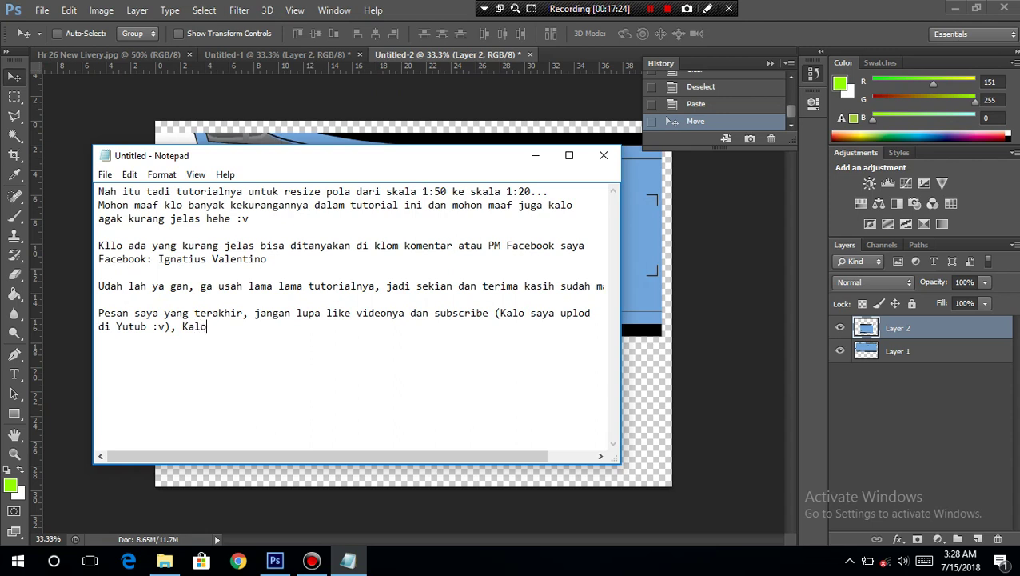
{"action": "type", "text": " saya uplod di Faceboo"}
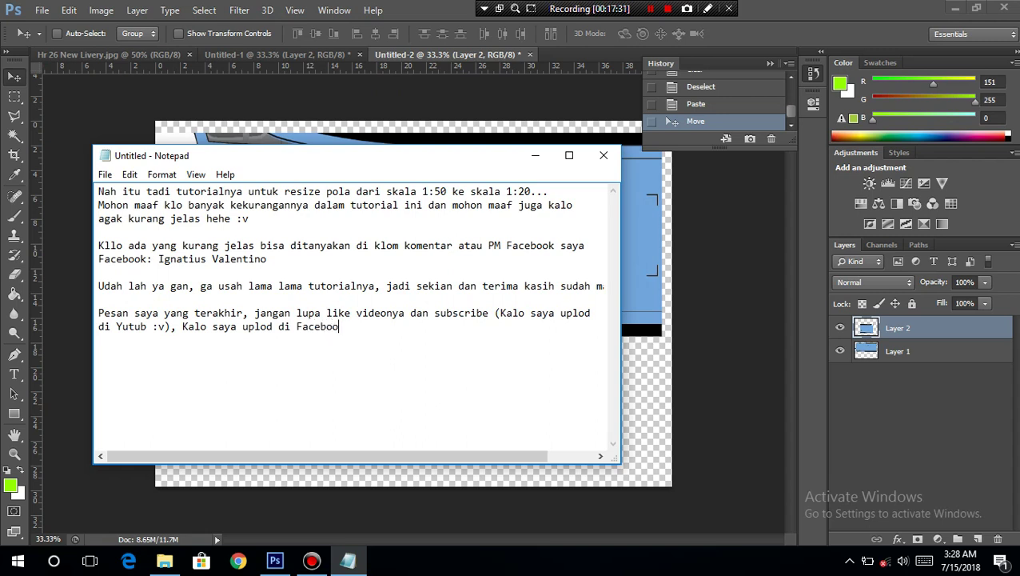
{"action": "type", "text": "k cukup like aja gapap"}
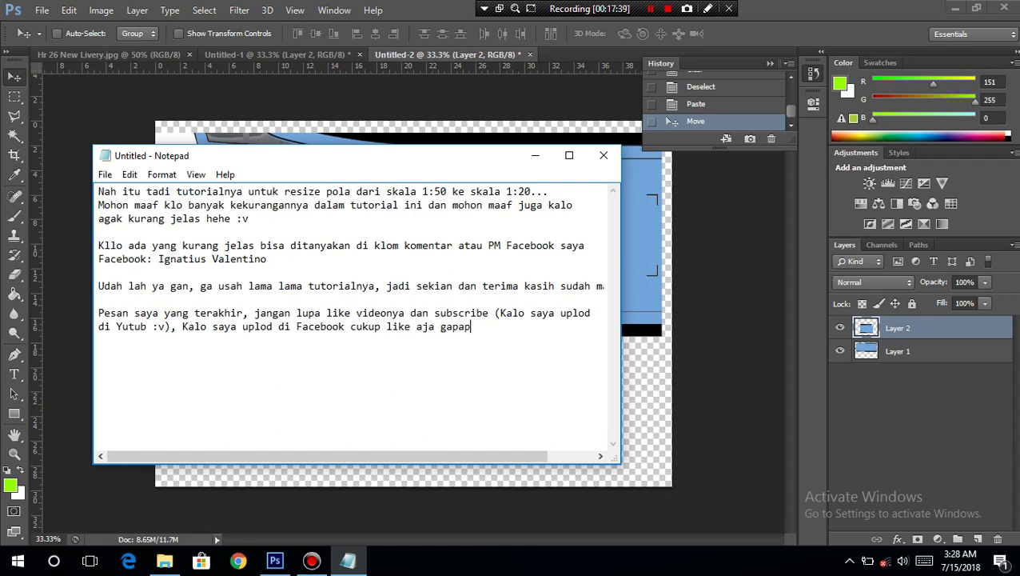
{"action": "type", "text": "a :v"}
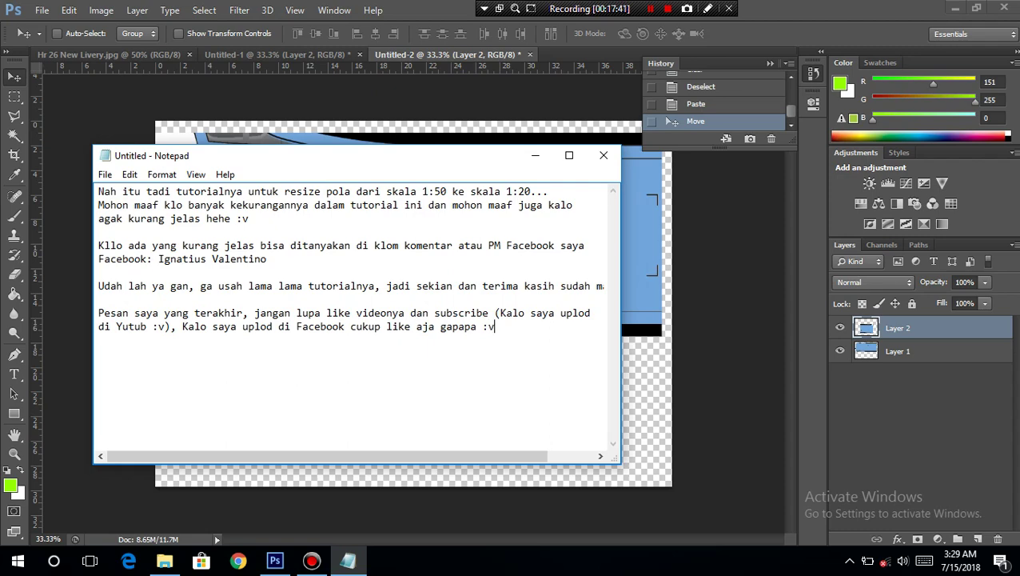